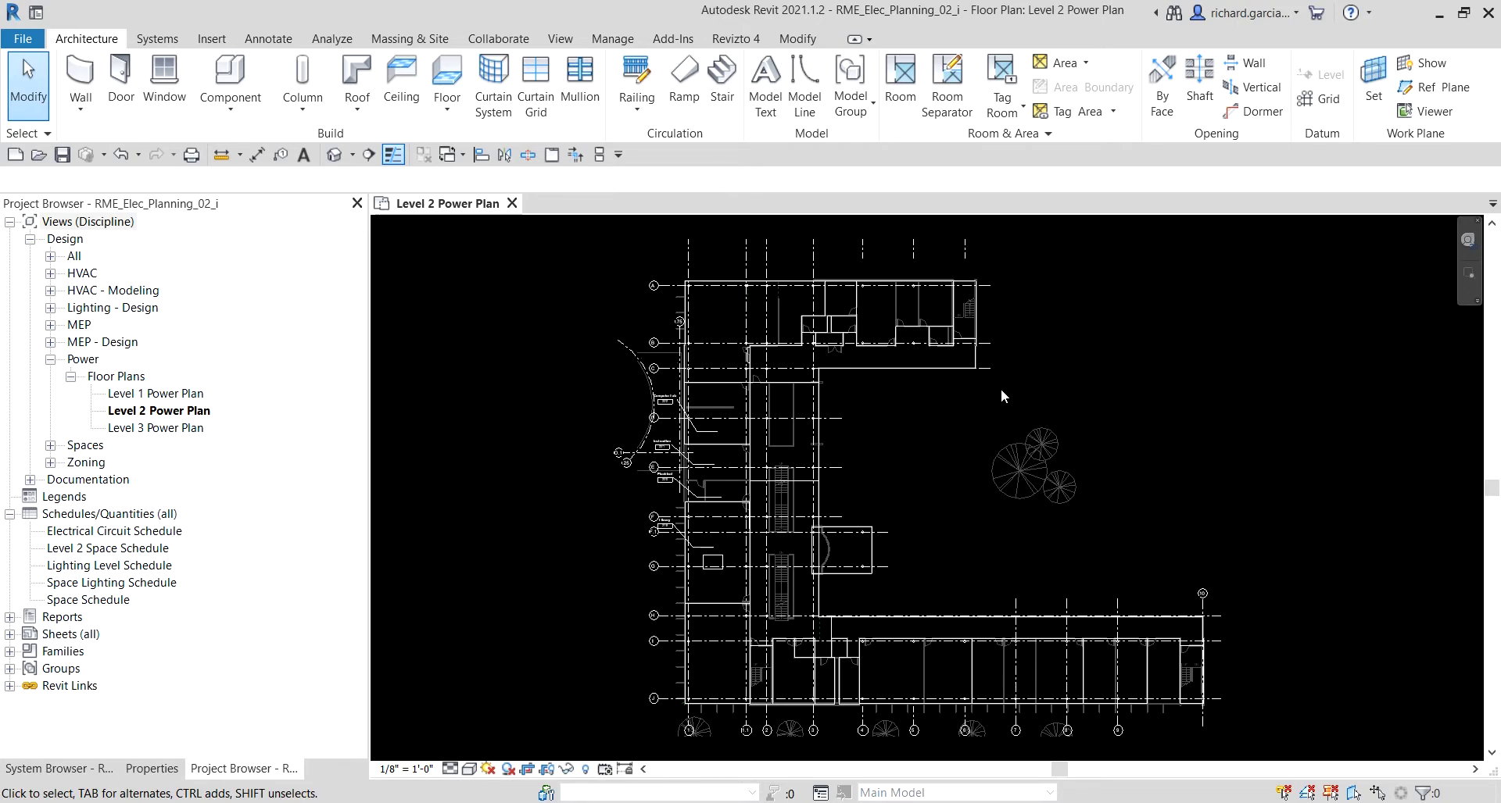
Add a new project parameter named "Required Lighting Level"
left_click(613, 38)
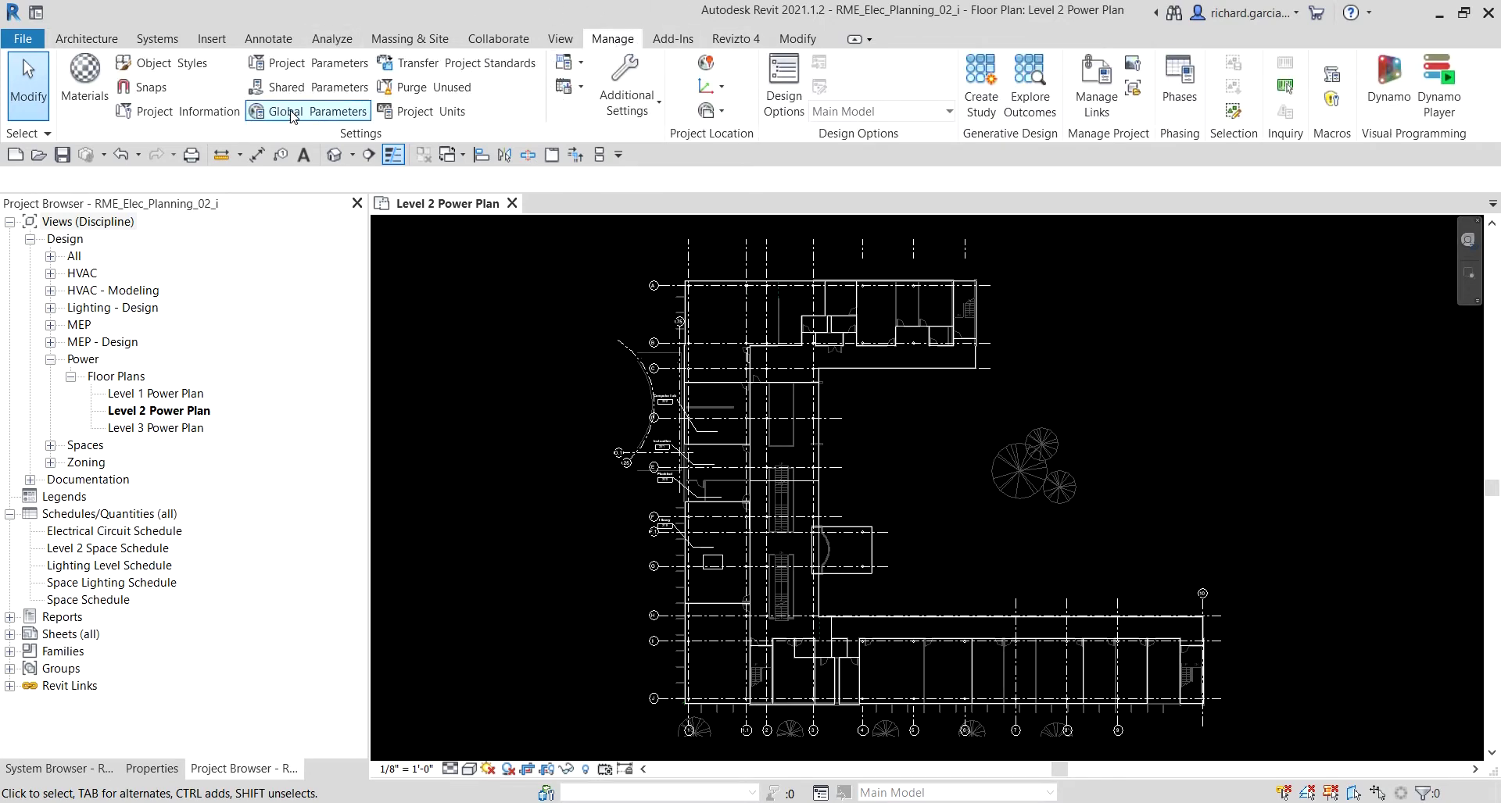
left_click(305, 65)
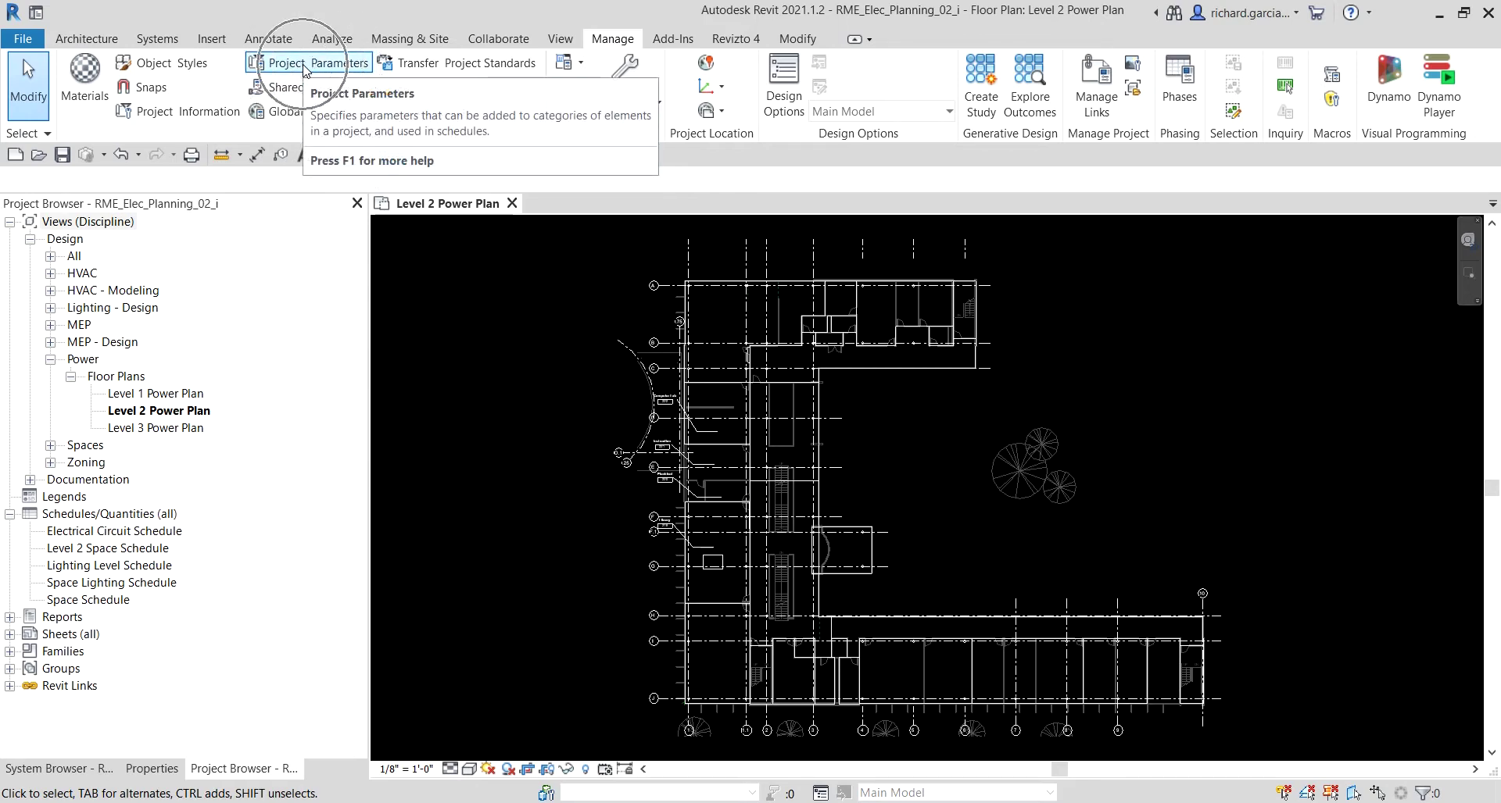
left_click(304, 65)
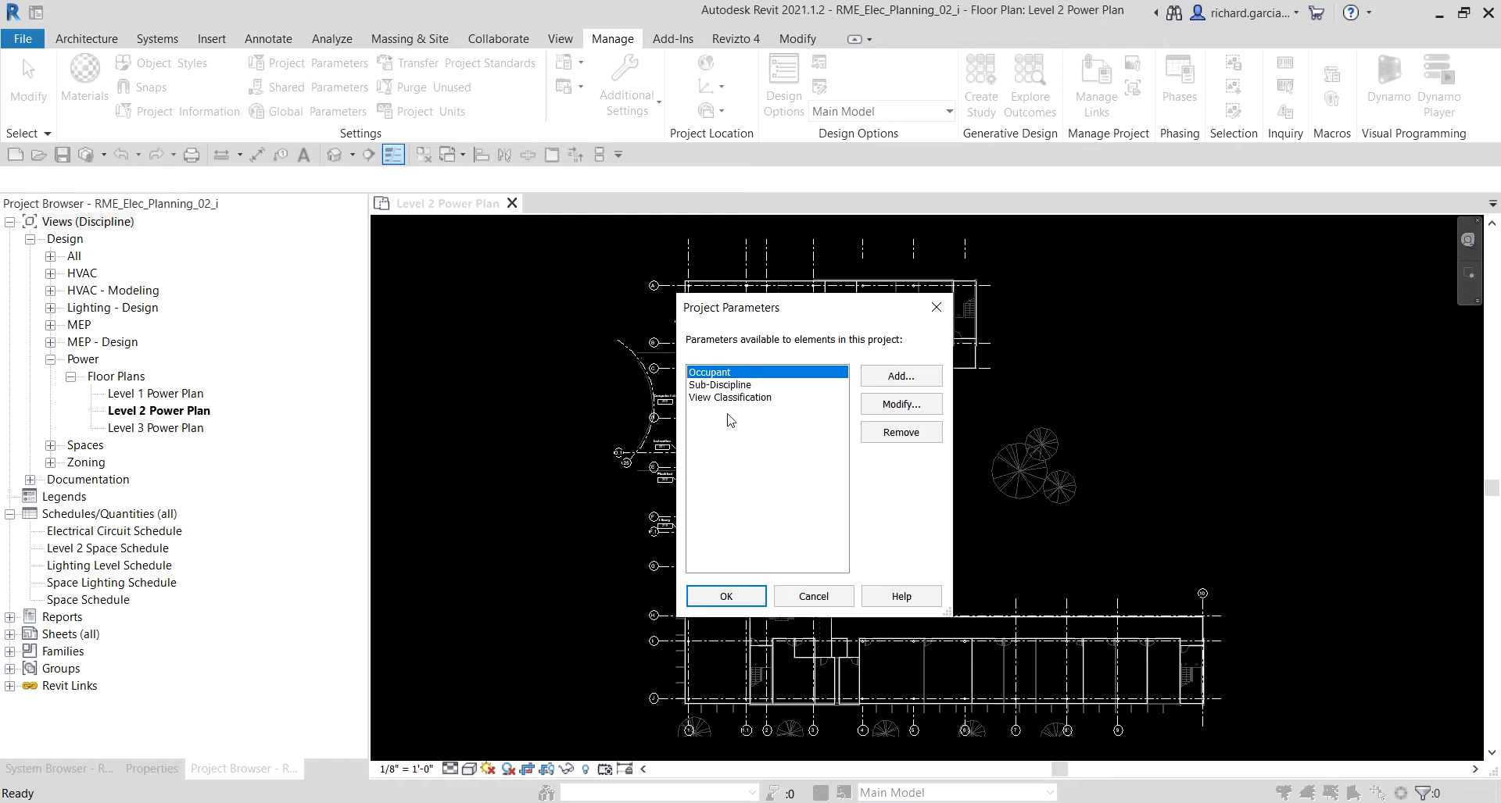
left_click(897, 379)
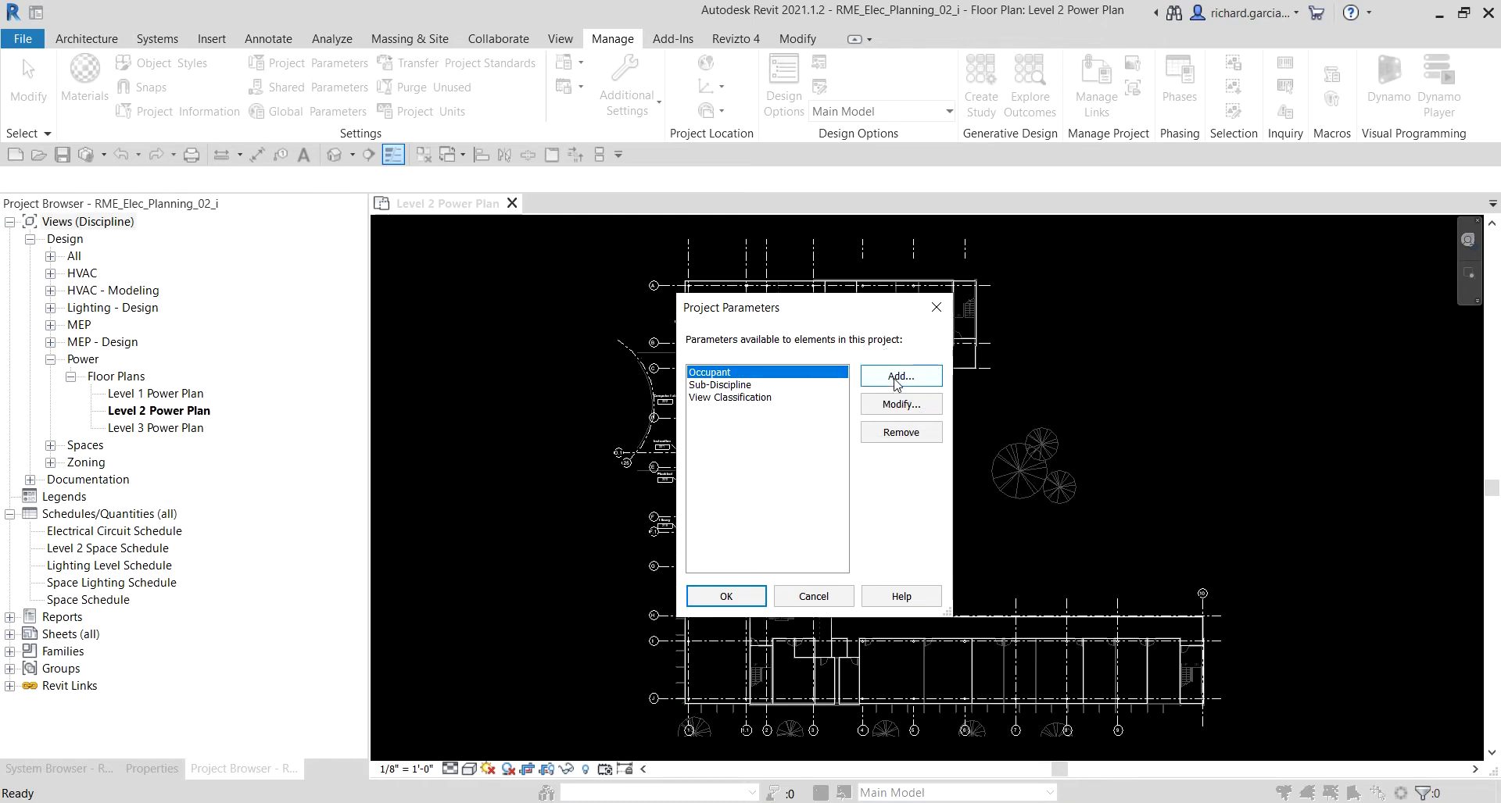
left_click(897, 379)
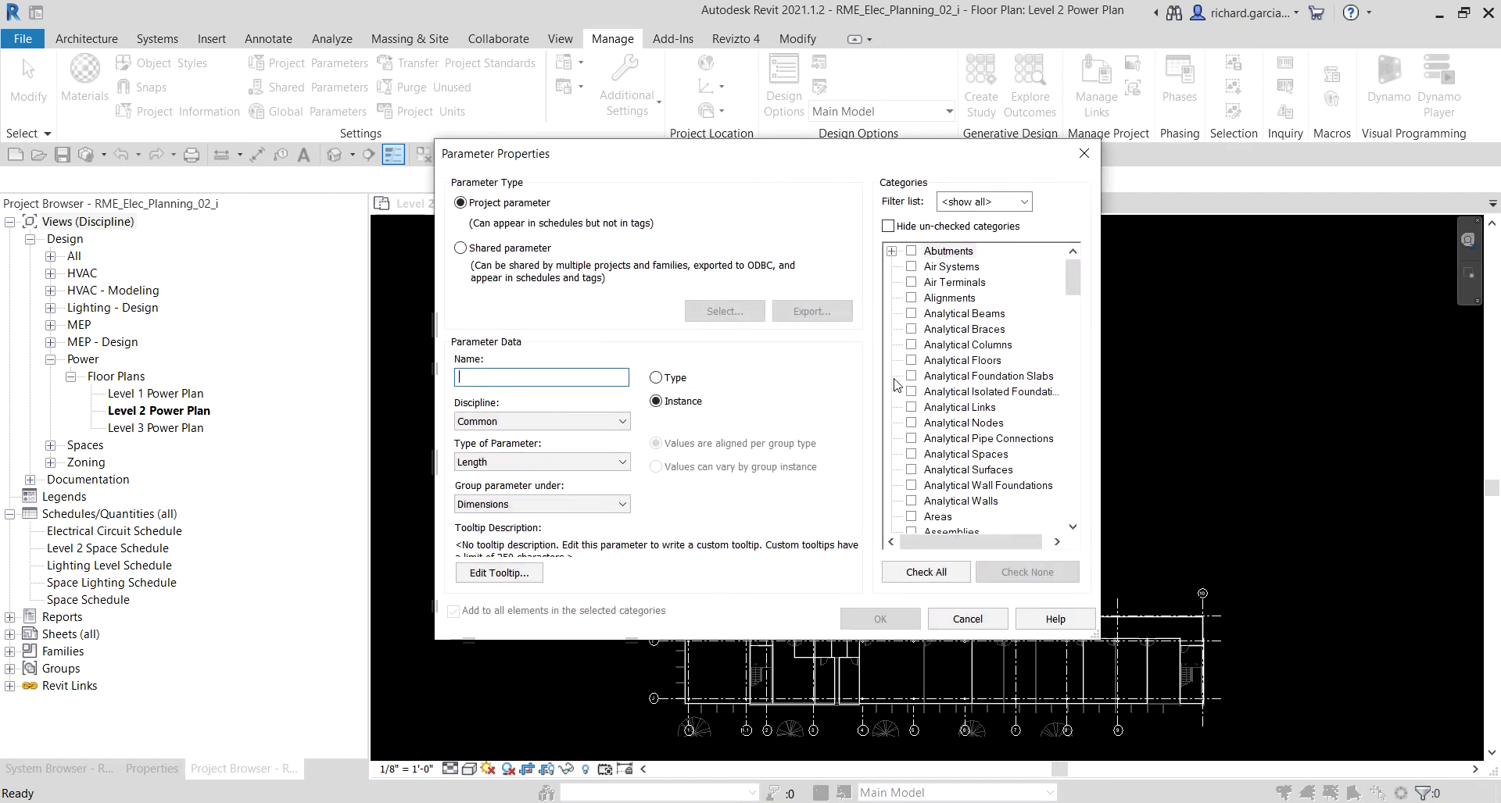
left_click(587, 378)
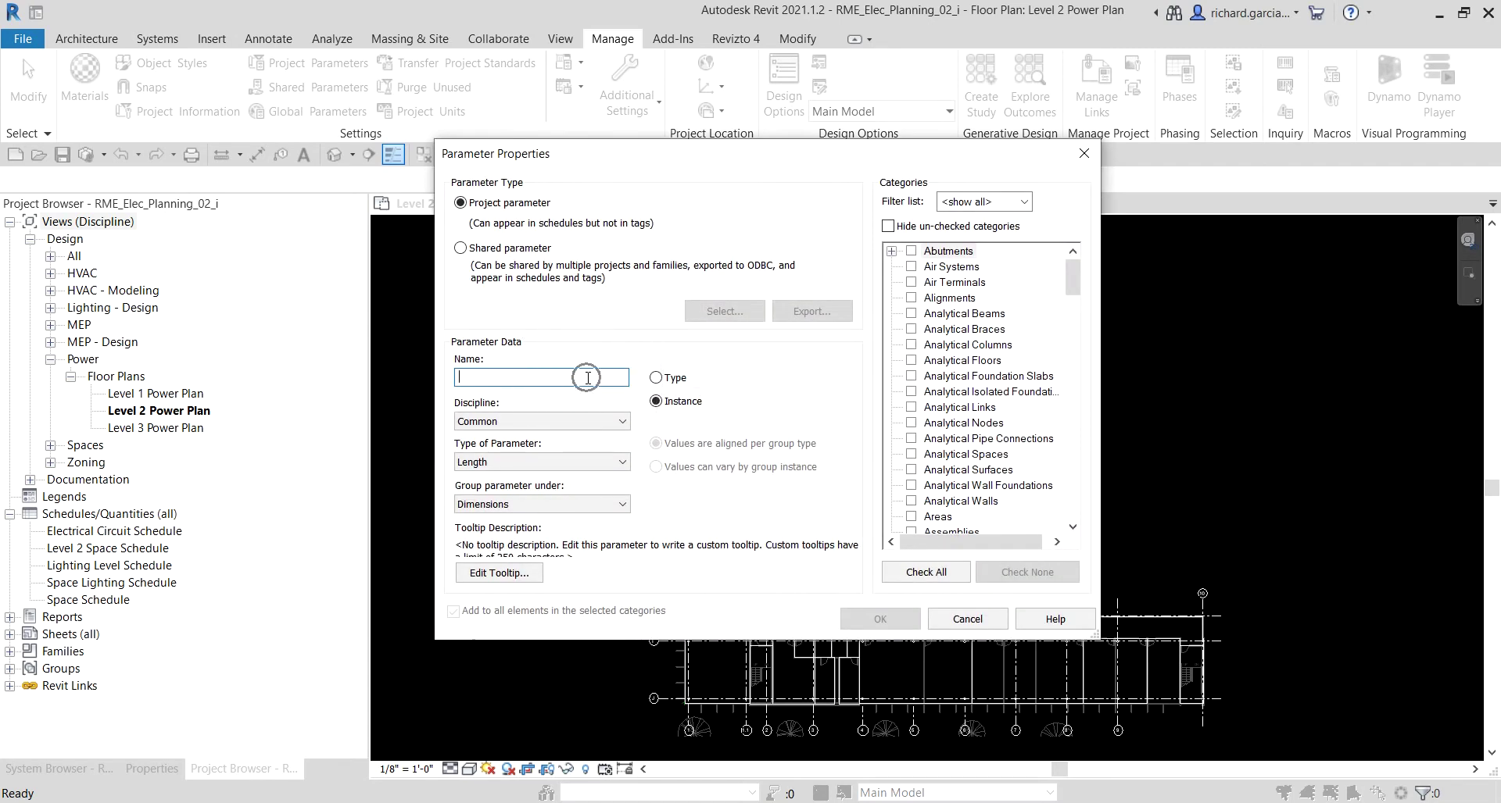
type("Re")
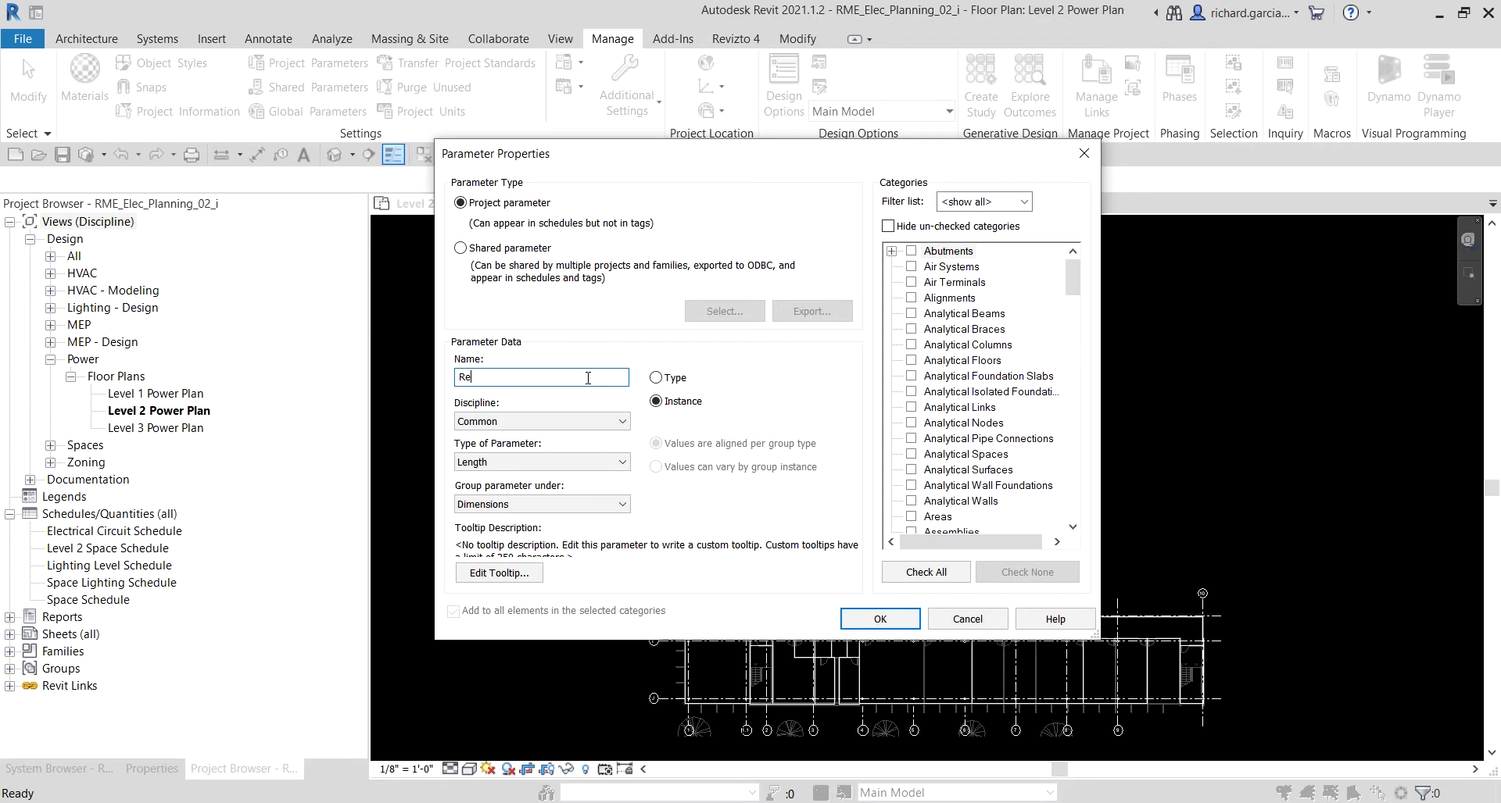
type("quired Lighting Level")
Set the parameter's discipline to Electrical, its type to Illuminance, and group it under Electrical - Lighting
left_click(617, 421)
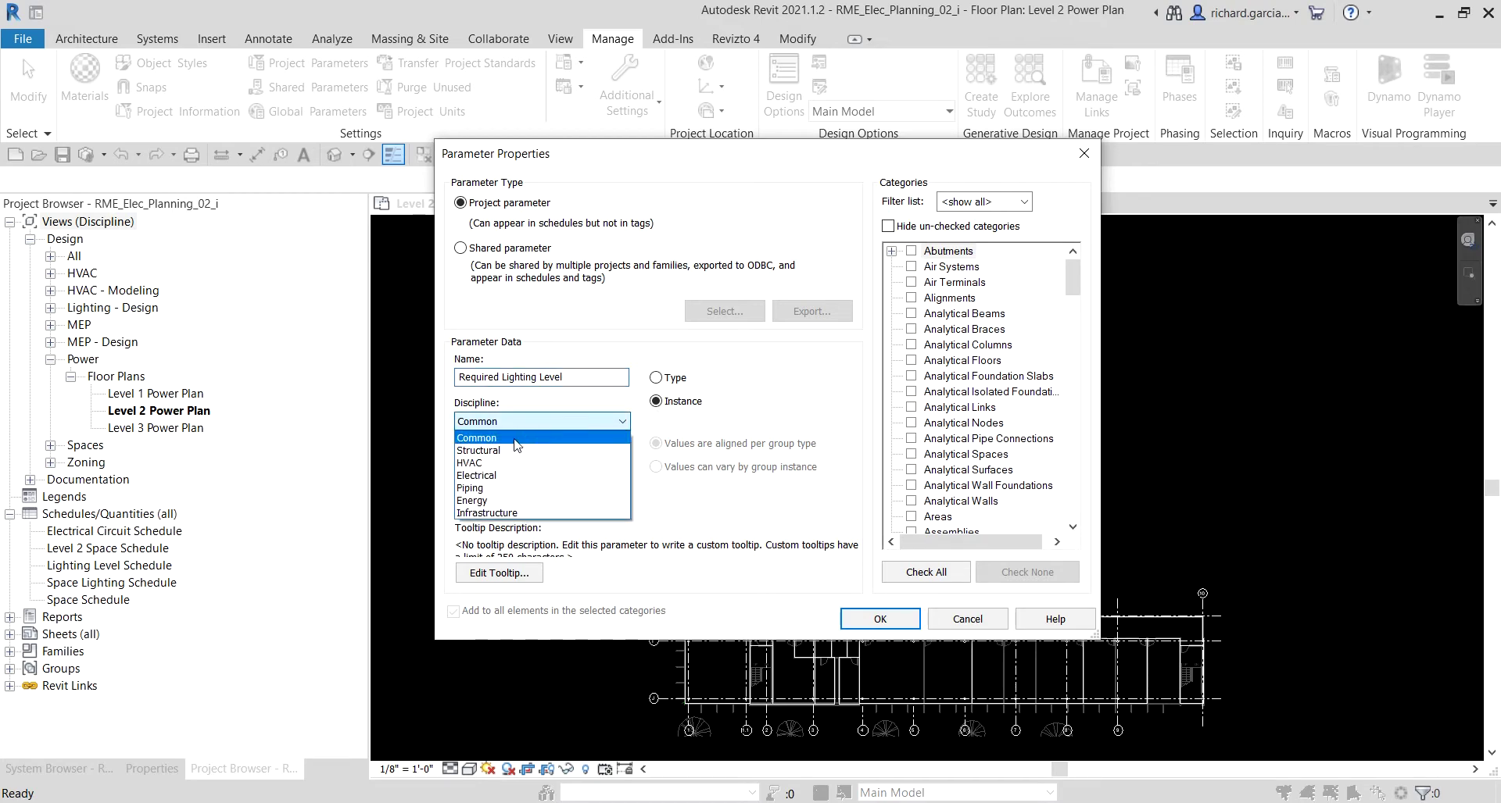
left_click(492, 476)
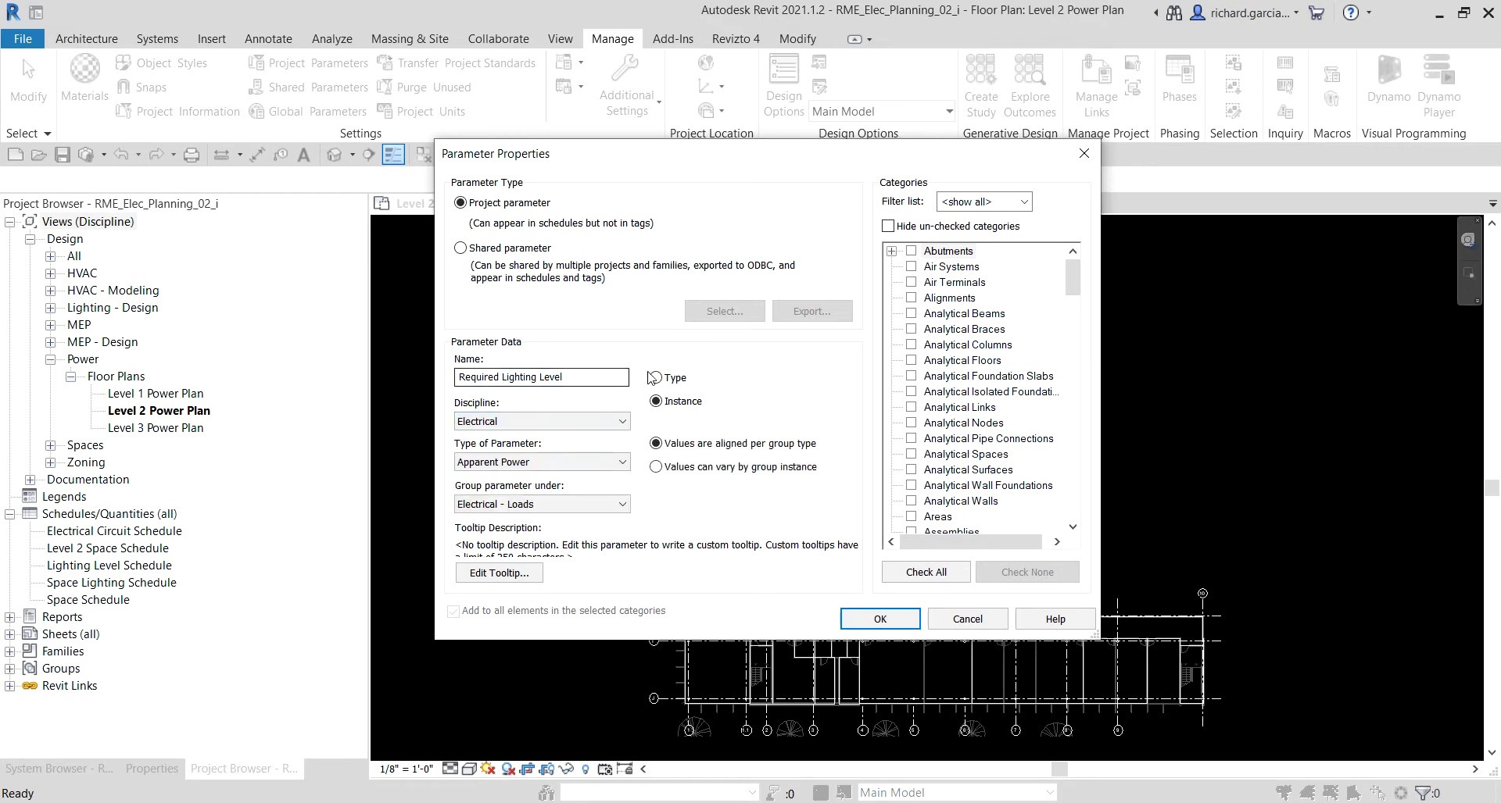
left_click(598, 461)
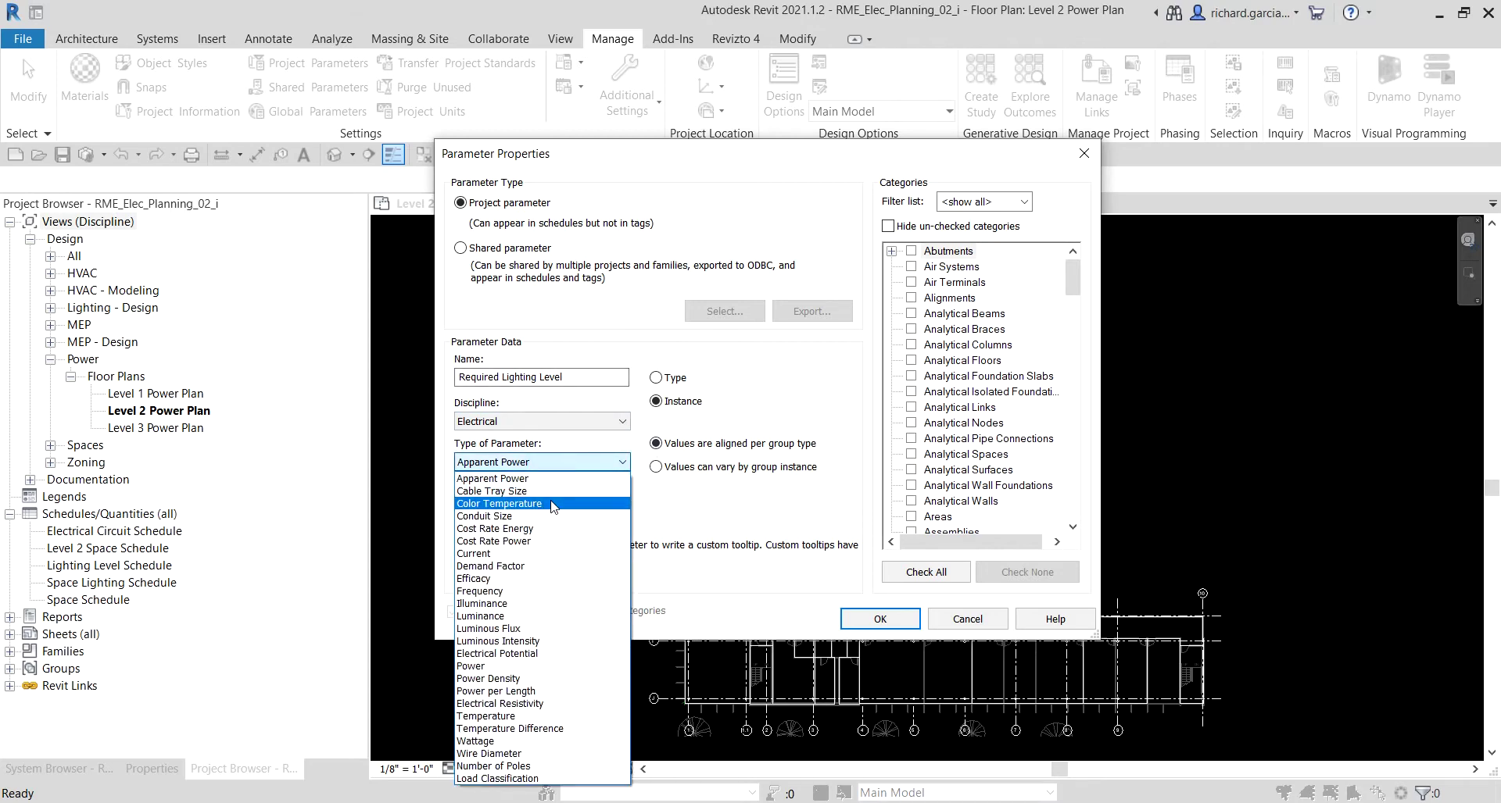
left_click(511, 604)
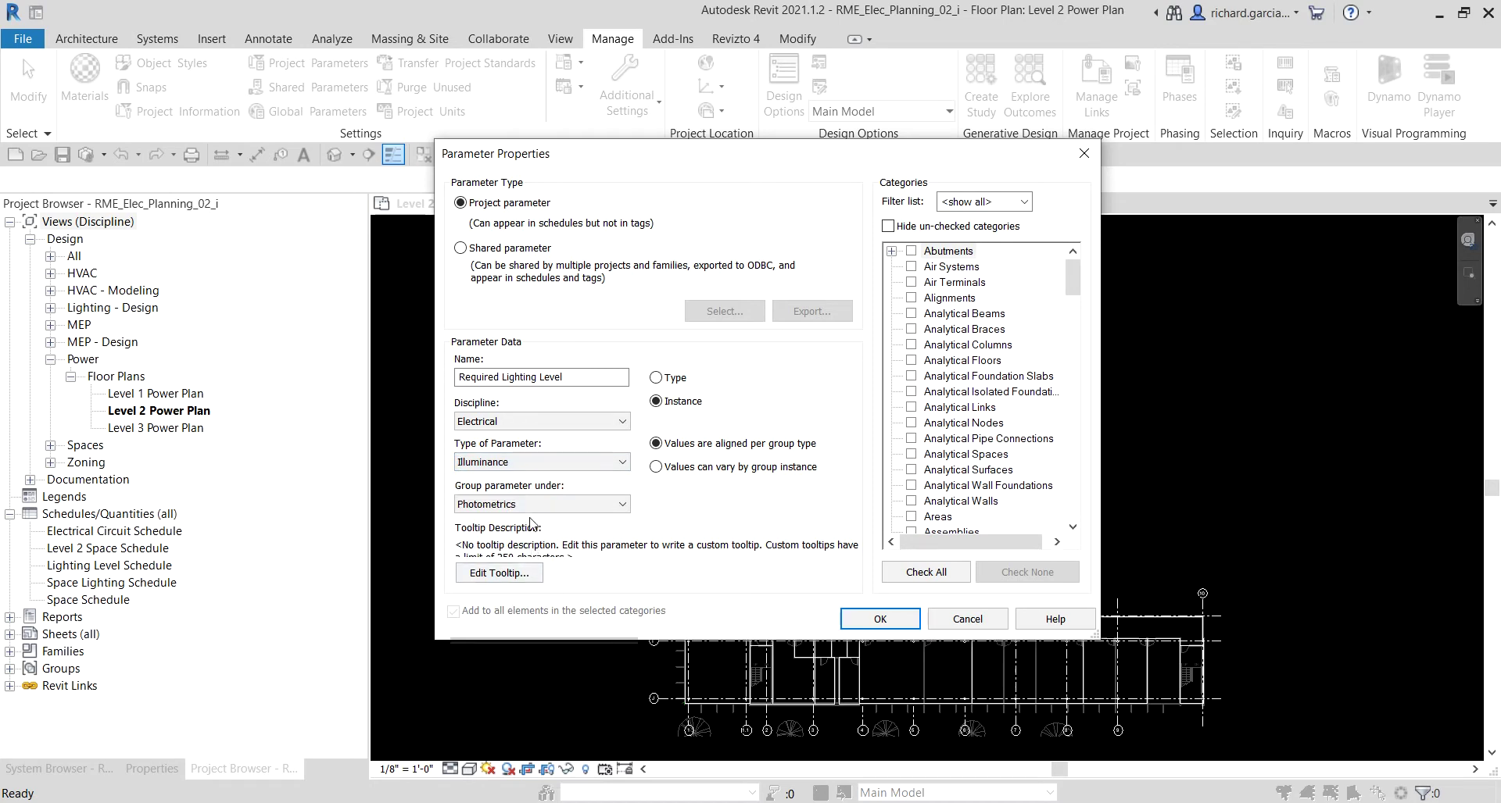
left_click(520, 507)
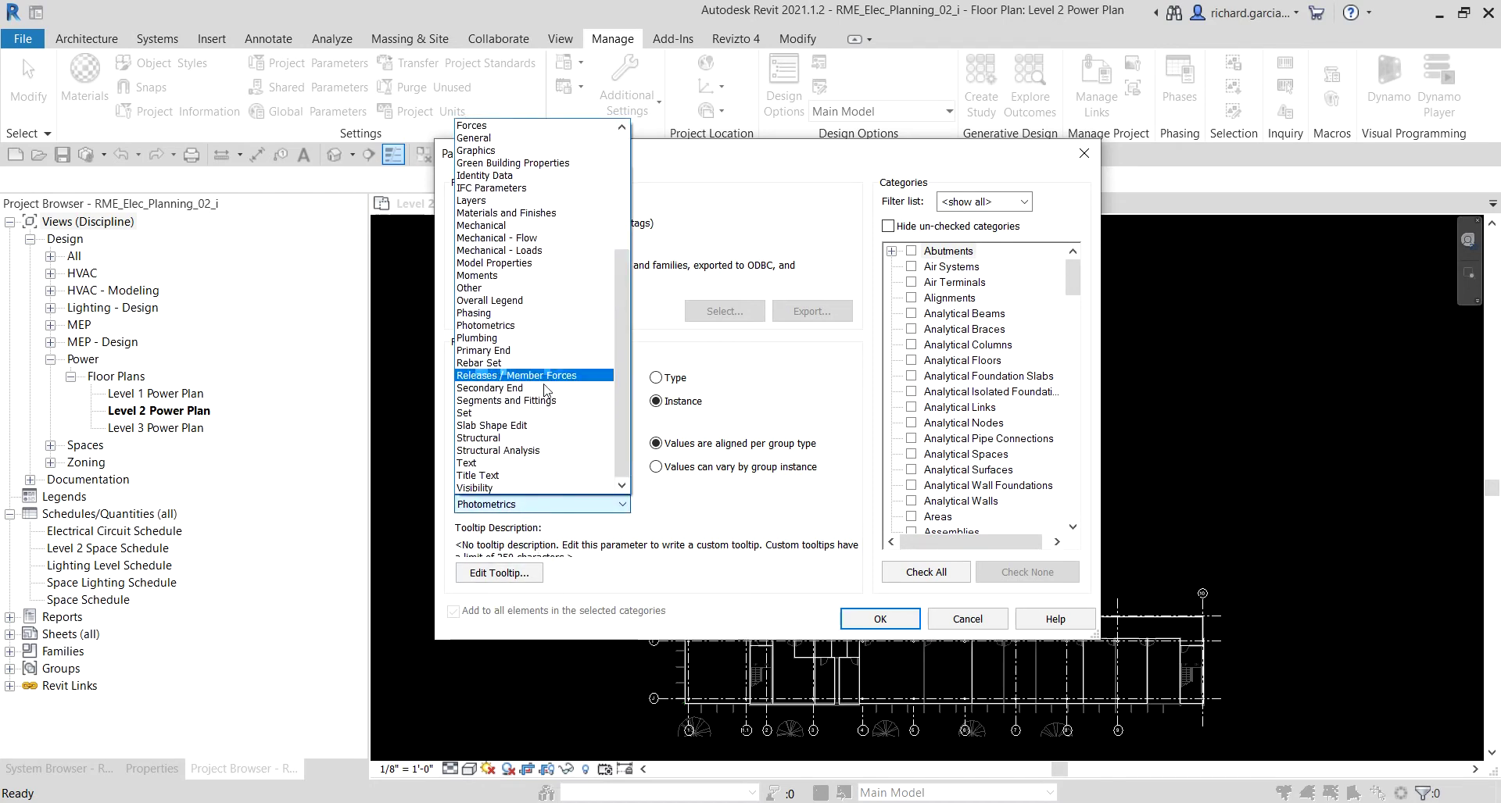
scroll(526, 351, "up", 3)
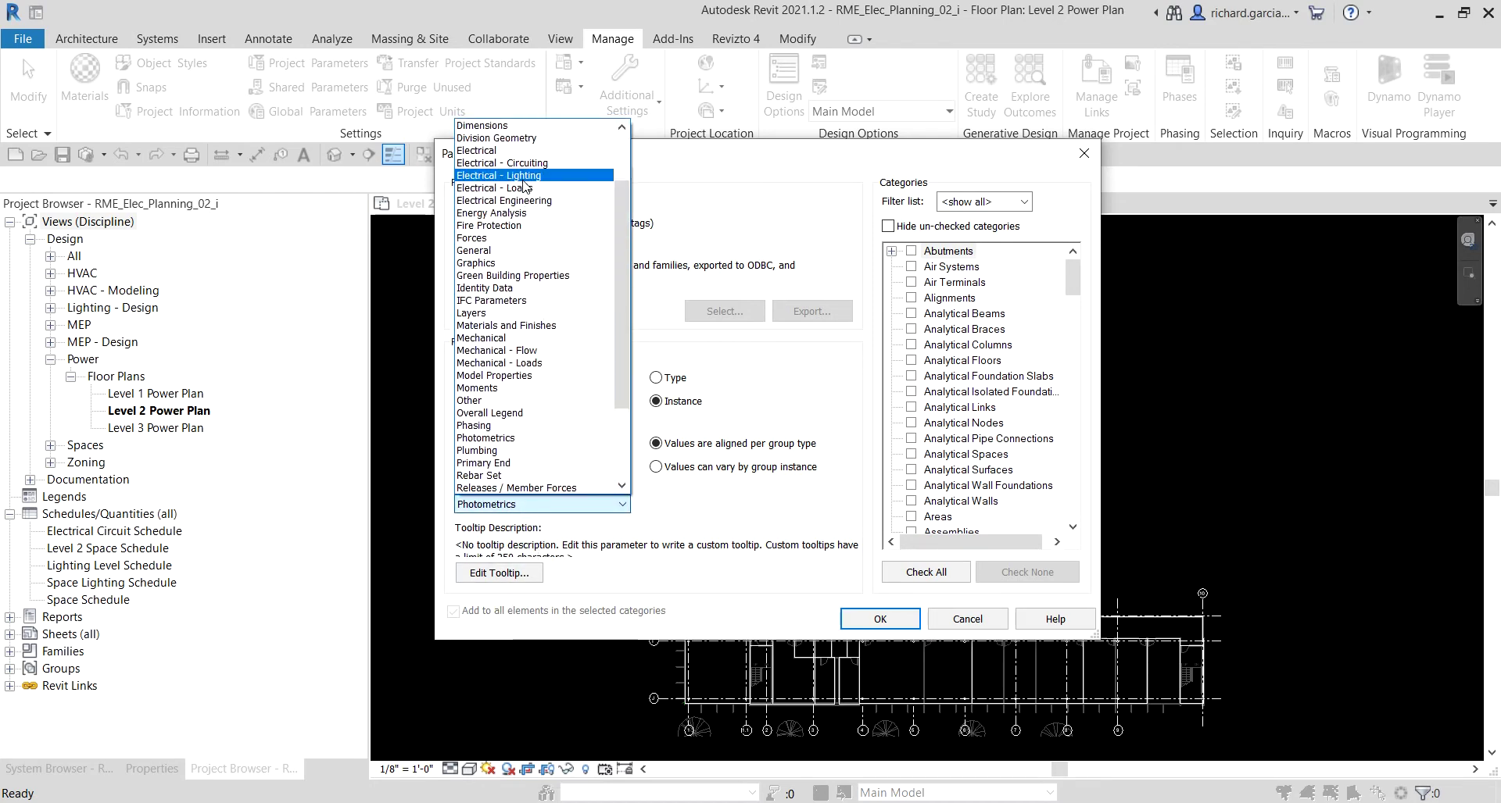
left_click(522, 176)
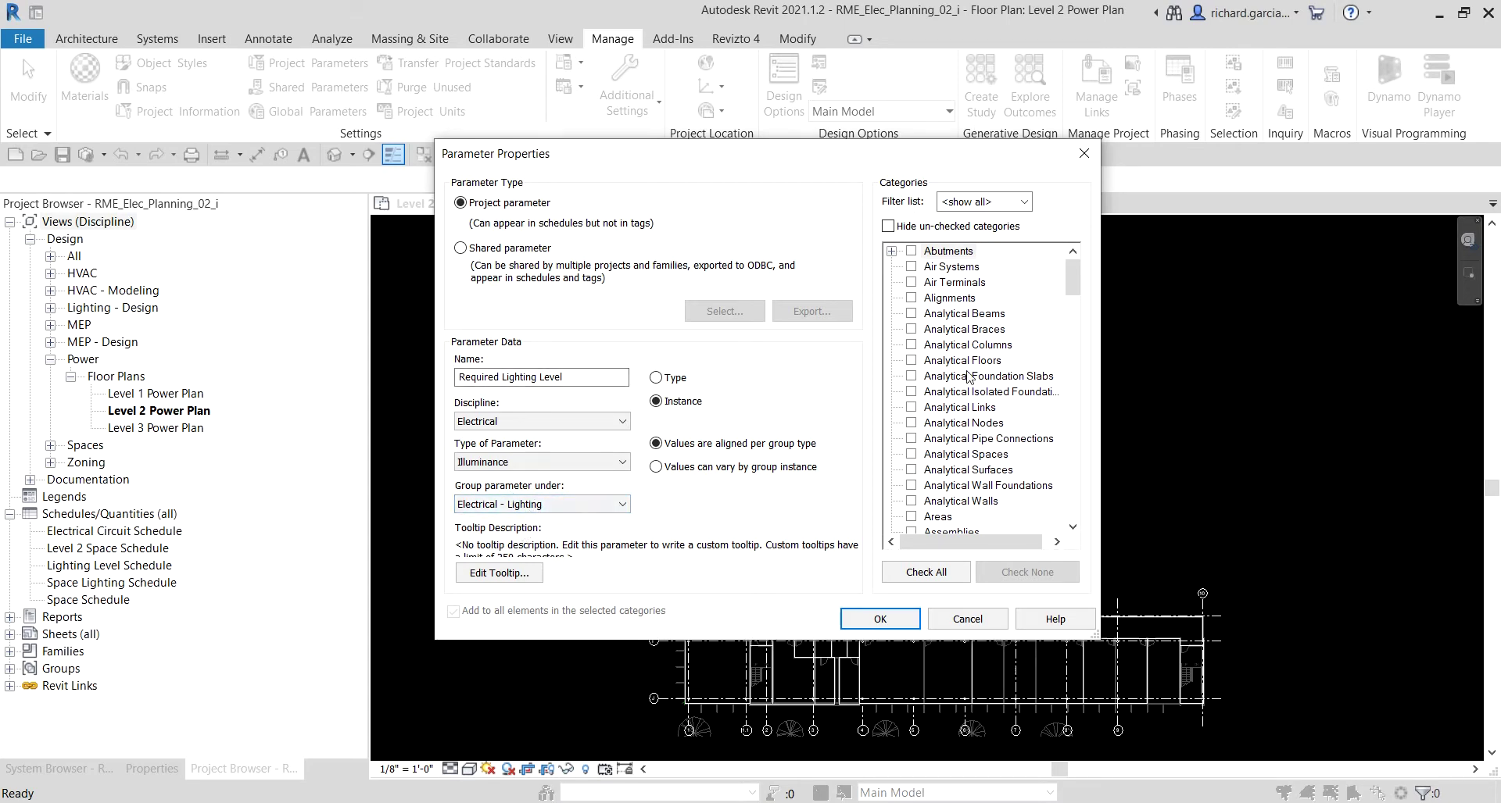
Assign the Required Lighting Level parameter to the Spaces category as an instance parameter and accept the project parameters
left_click_drag(1073, 278, 1072, 452)
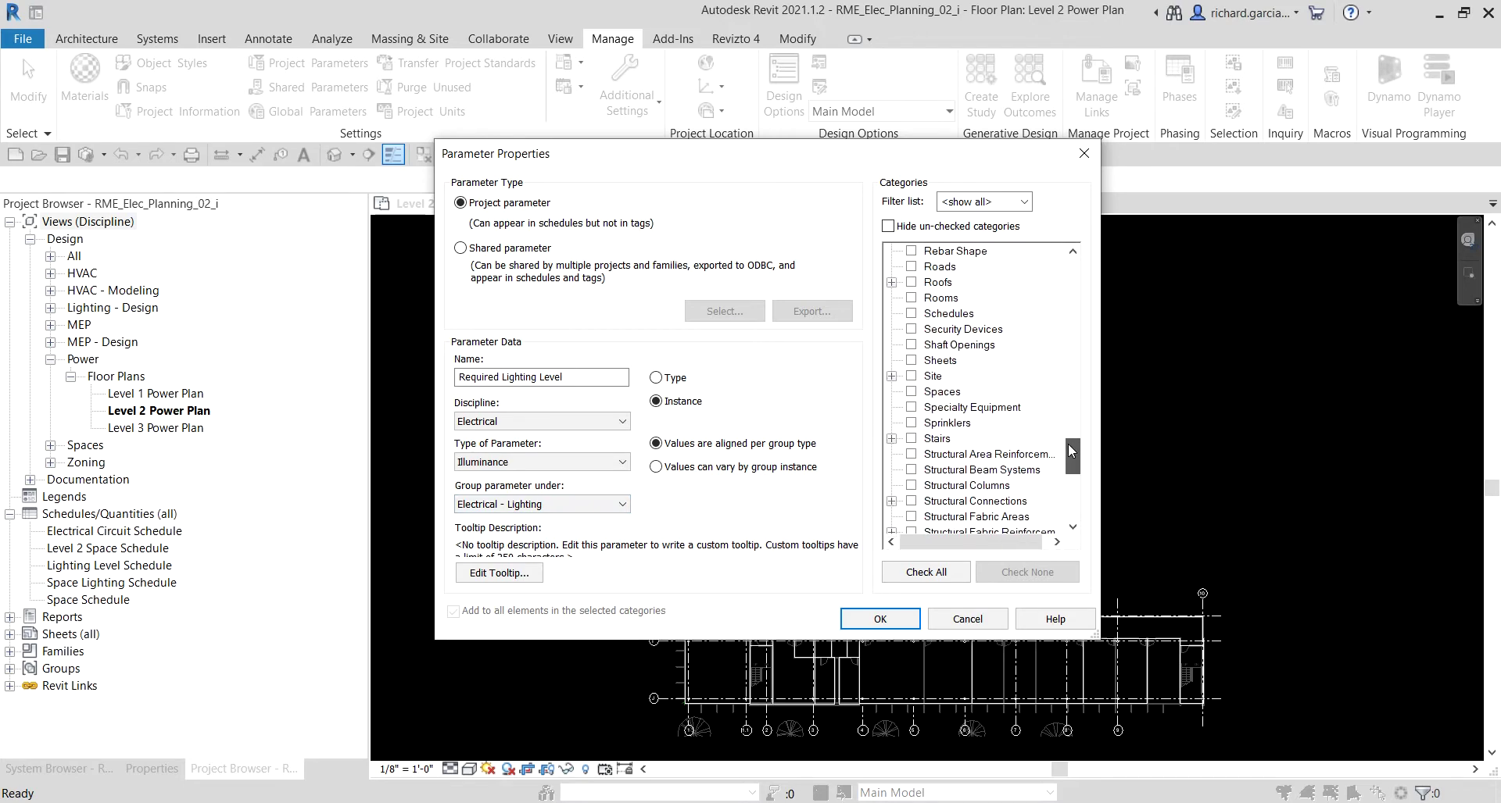
left_click(911, 392)
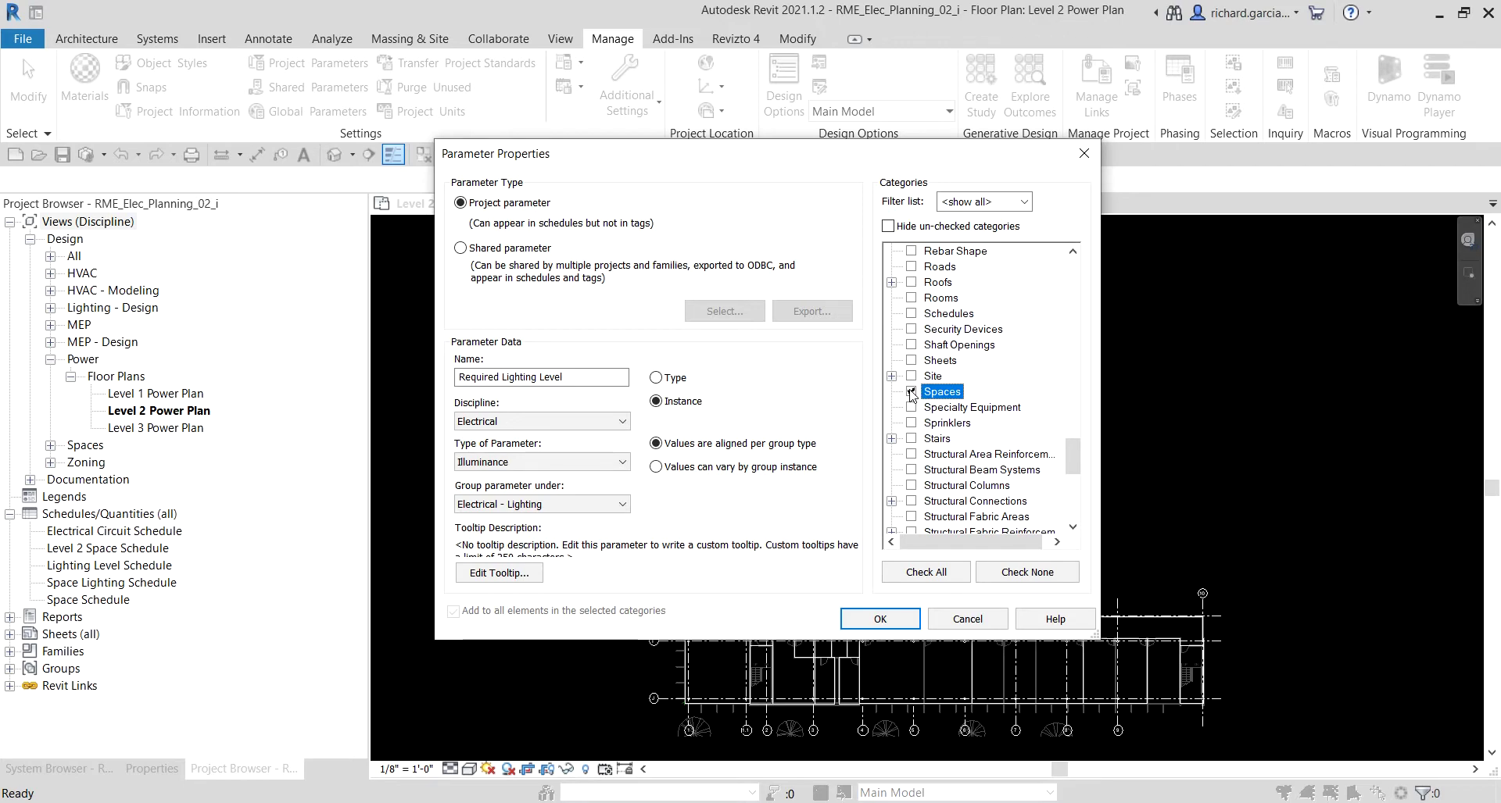
left_click(671, 405)
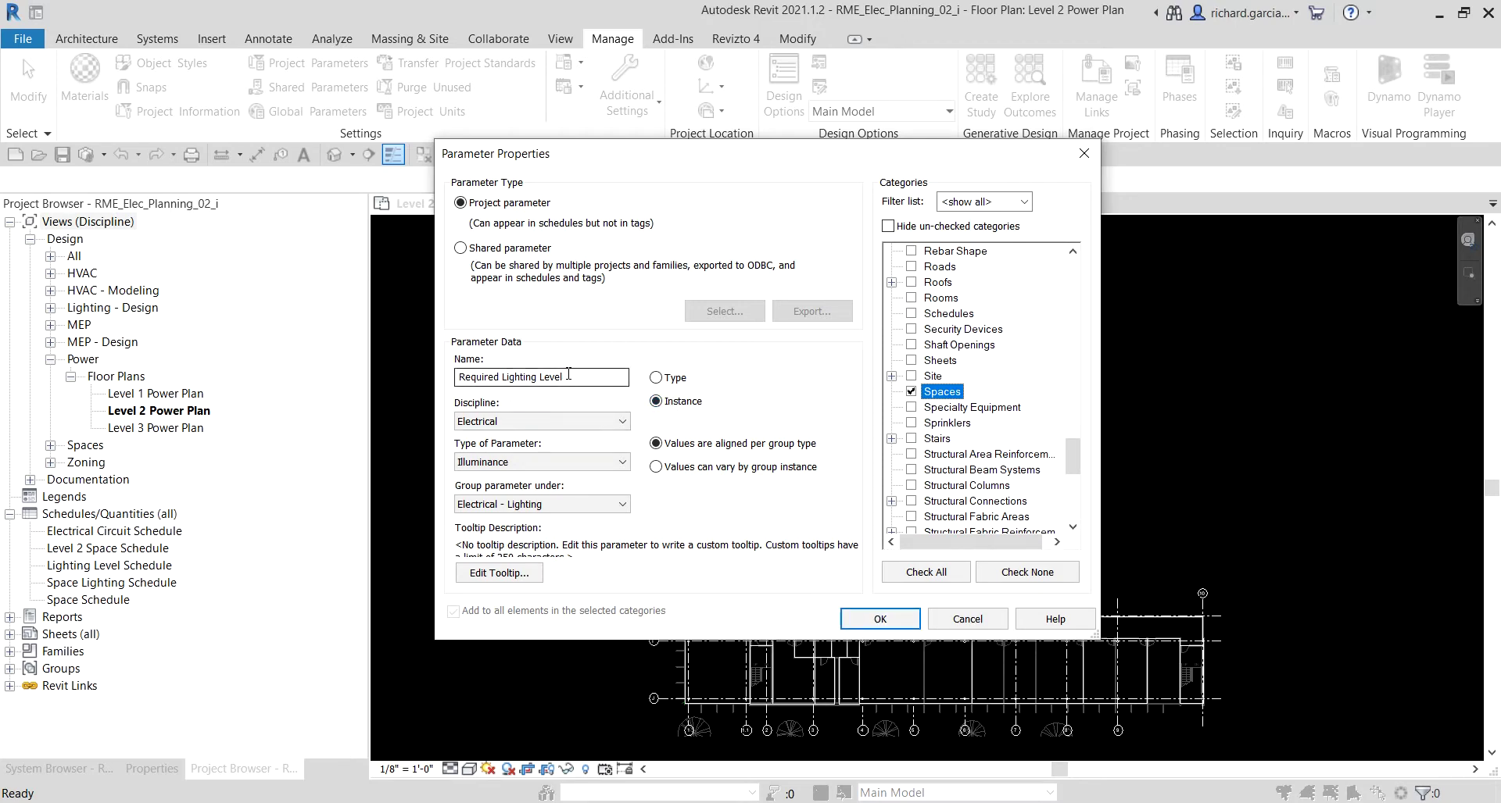
left_click(567, 374)
left_click(948, 394)
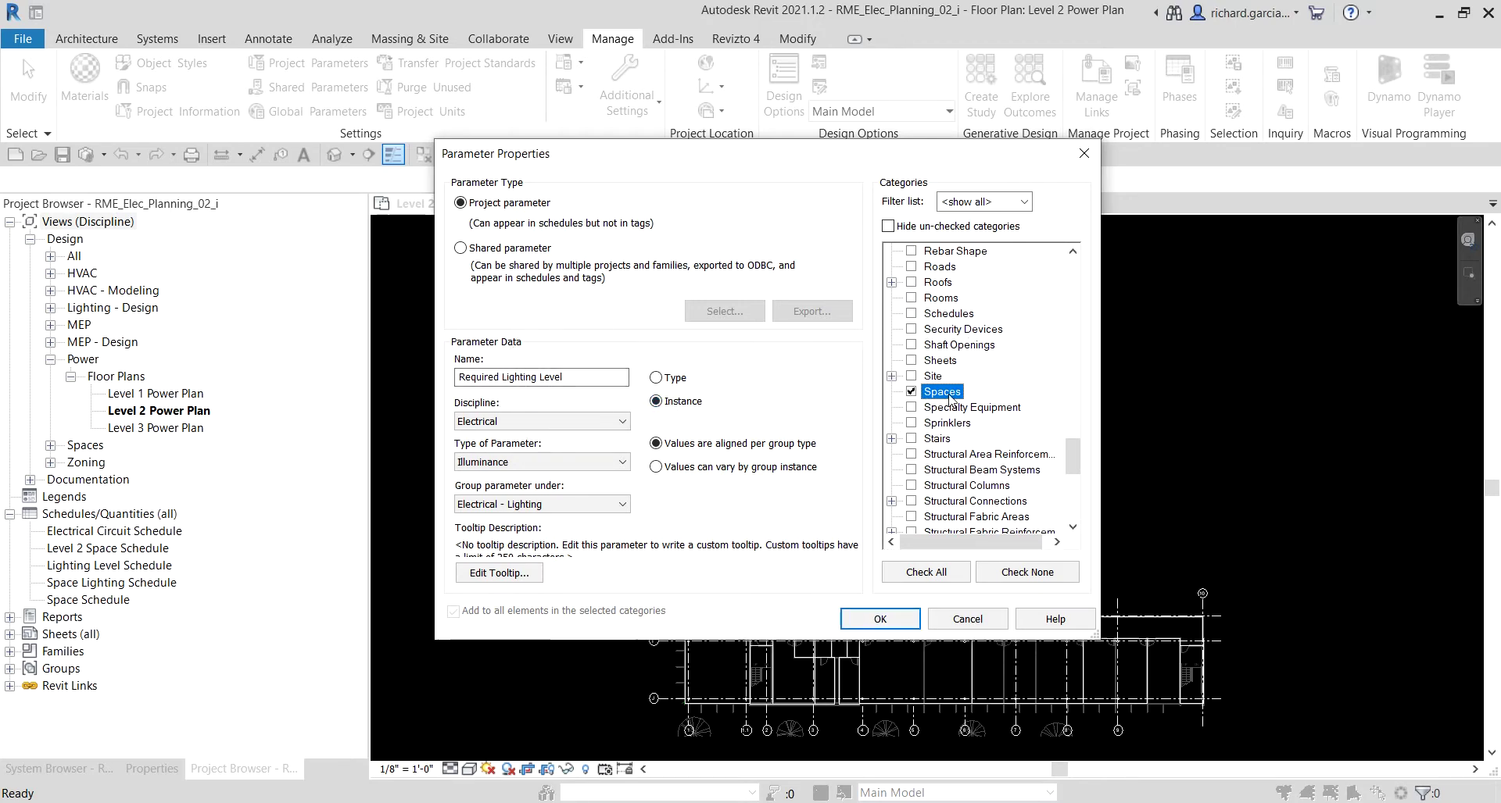
left_click(509, 425)
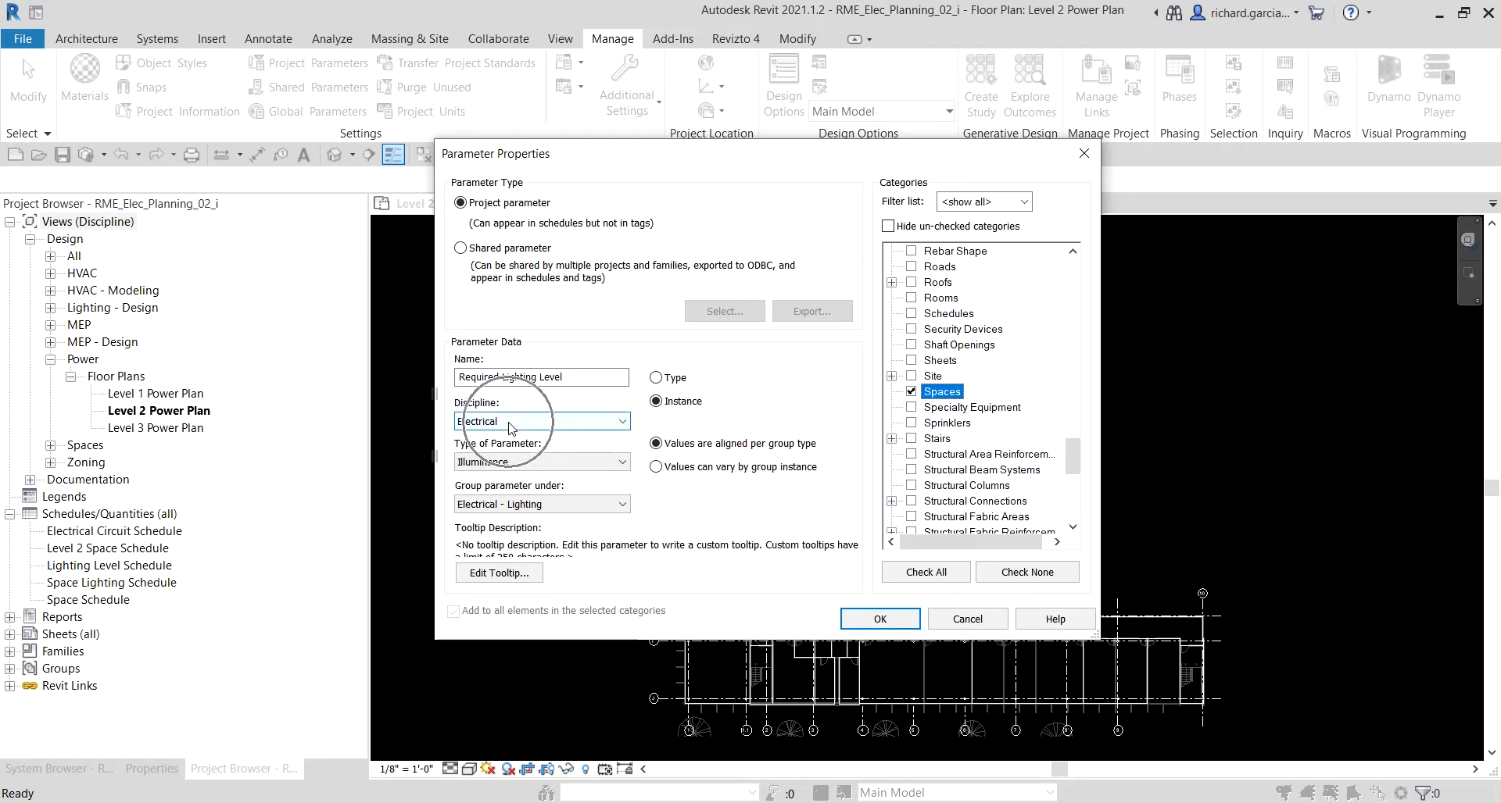
left_click(516, 467)
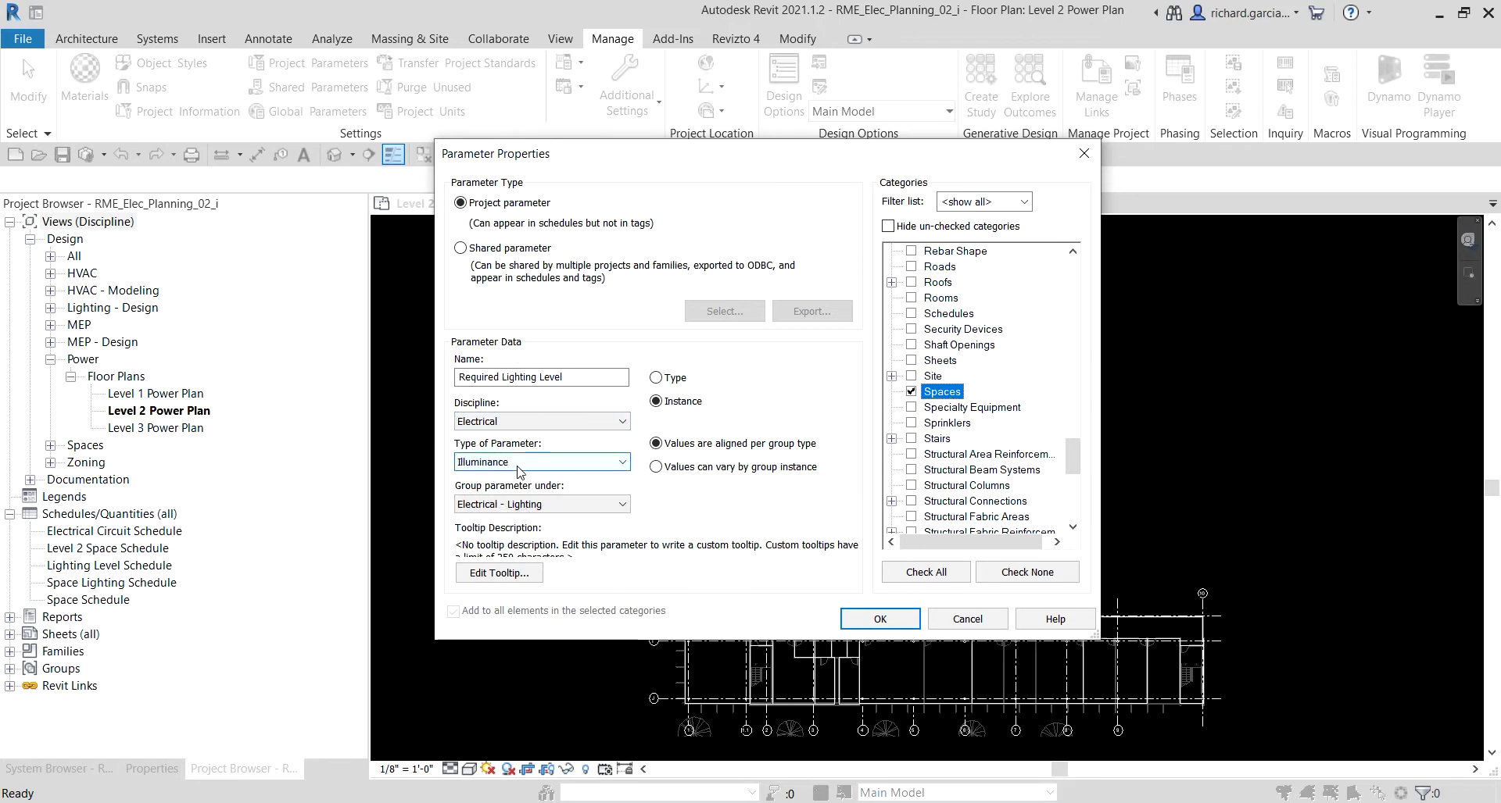
left_click(502, 507)
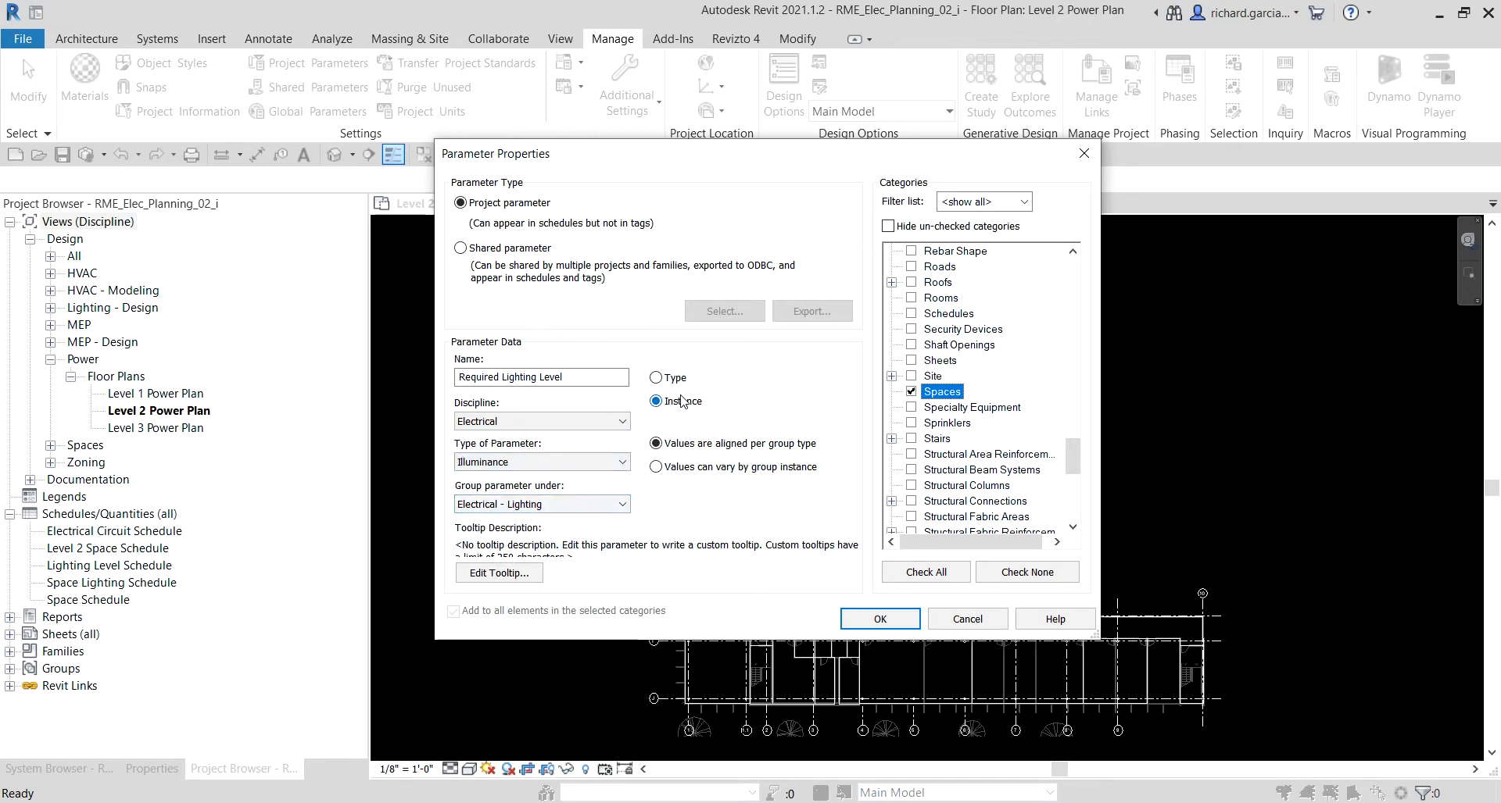
left_click(677, 400)
left_click(860, 617)
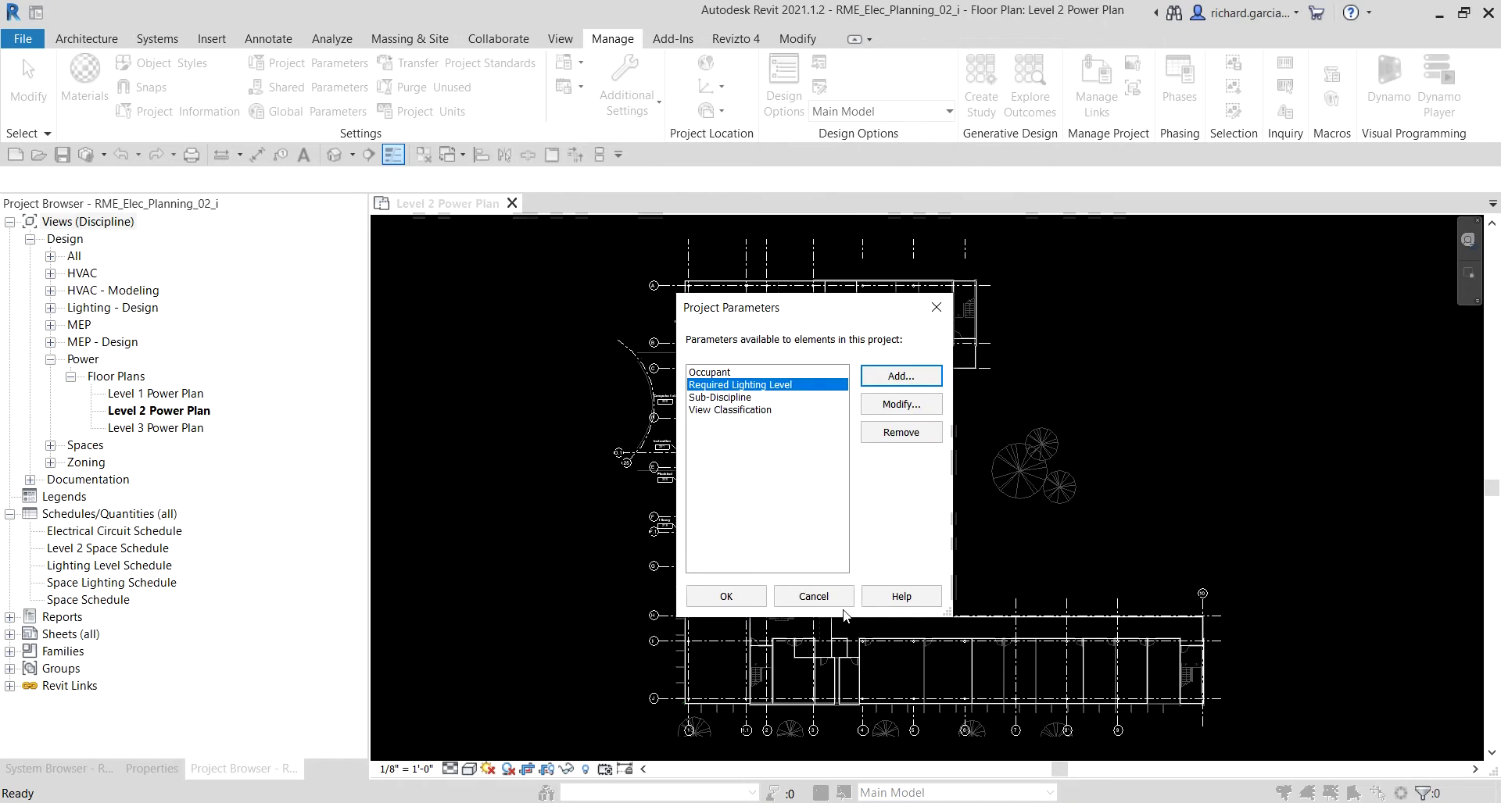
left_click(735, 598)
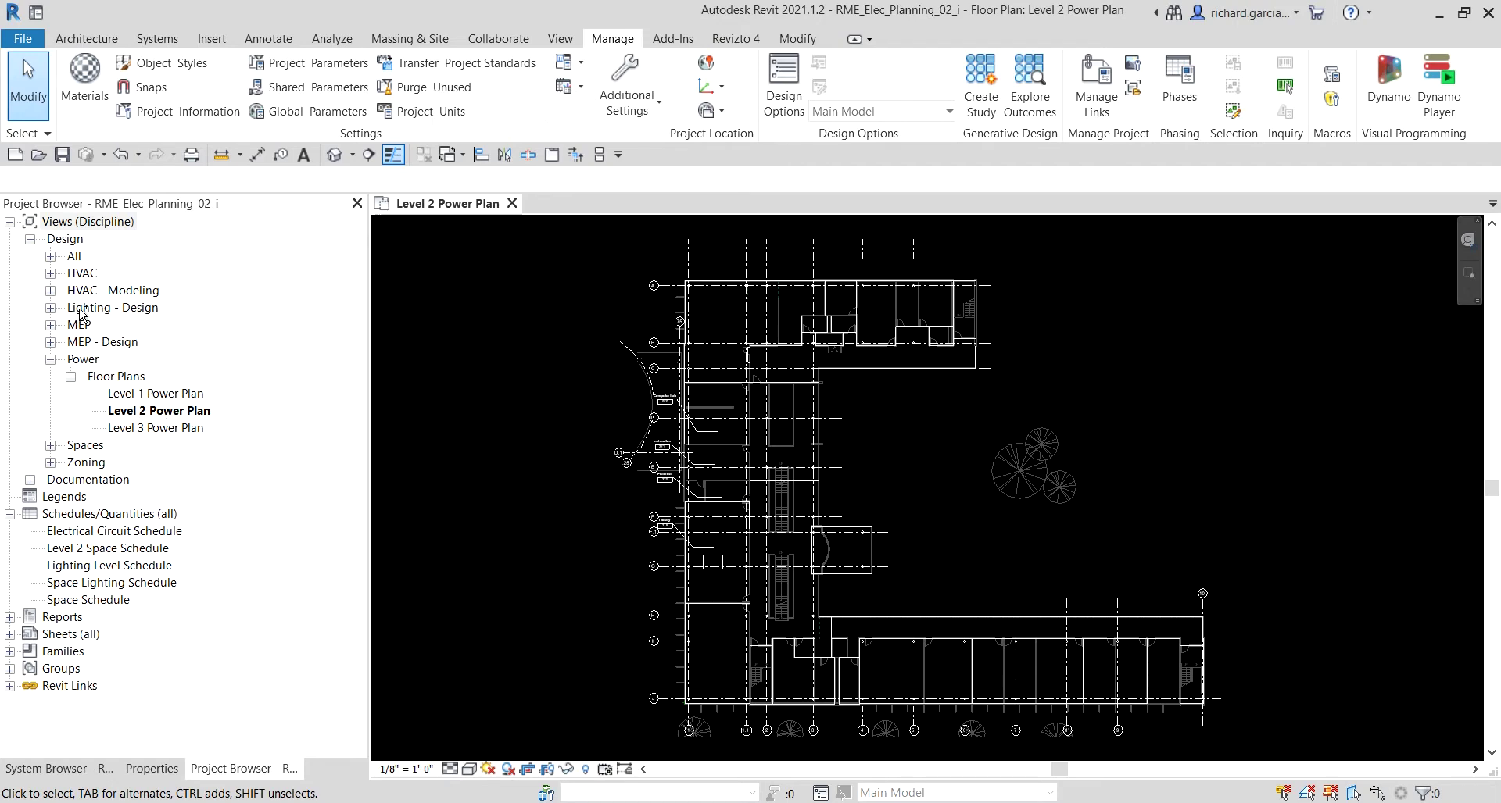
Open the Level 2 - Lighting Plan floor plan from the Lighting - Design views
left_click(50, 308)
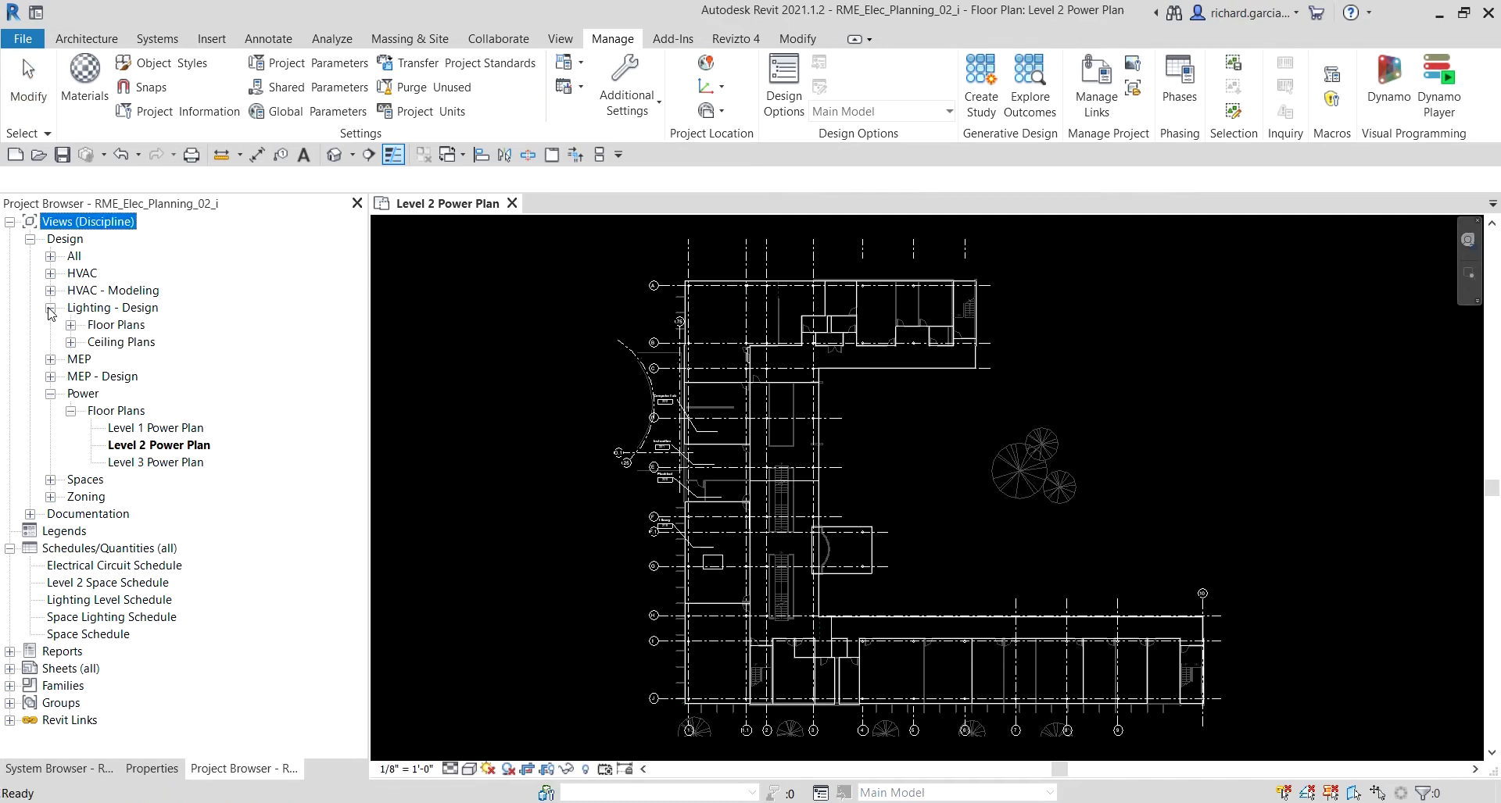
left_click(71, 325)
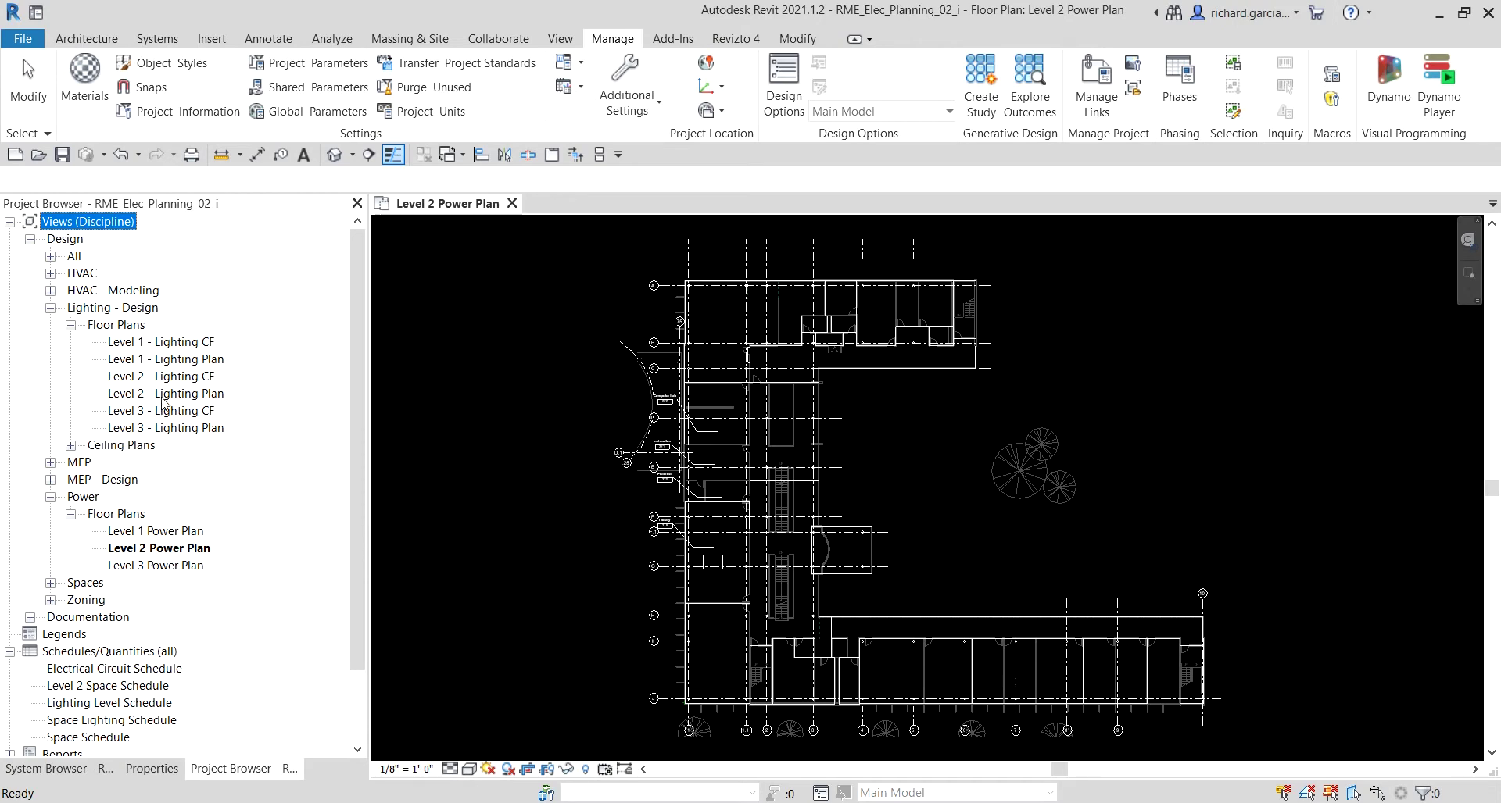
left_click(165, 394)
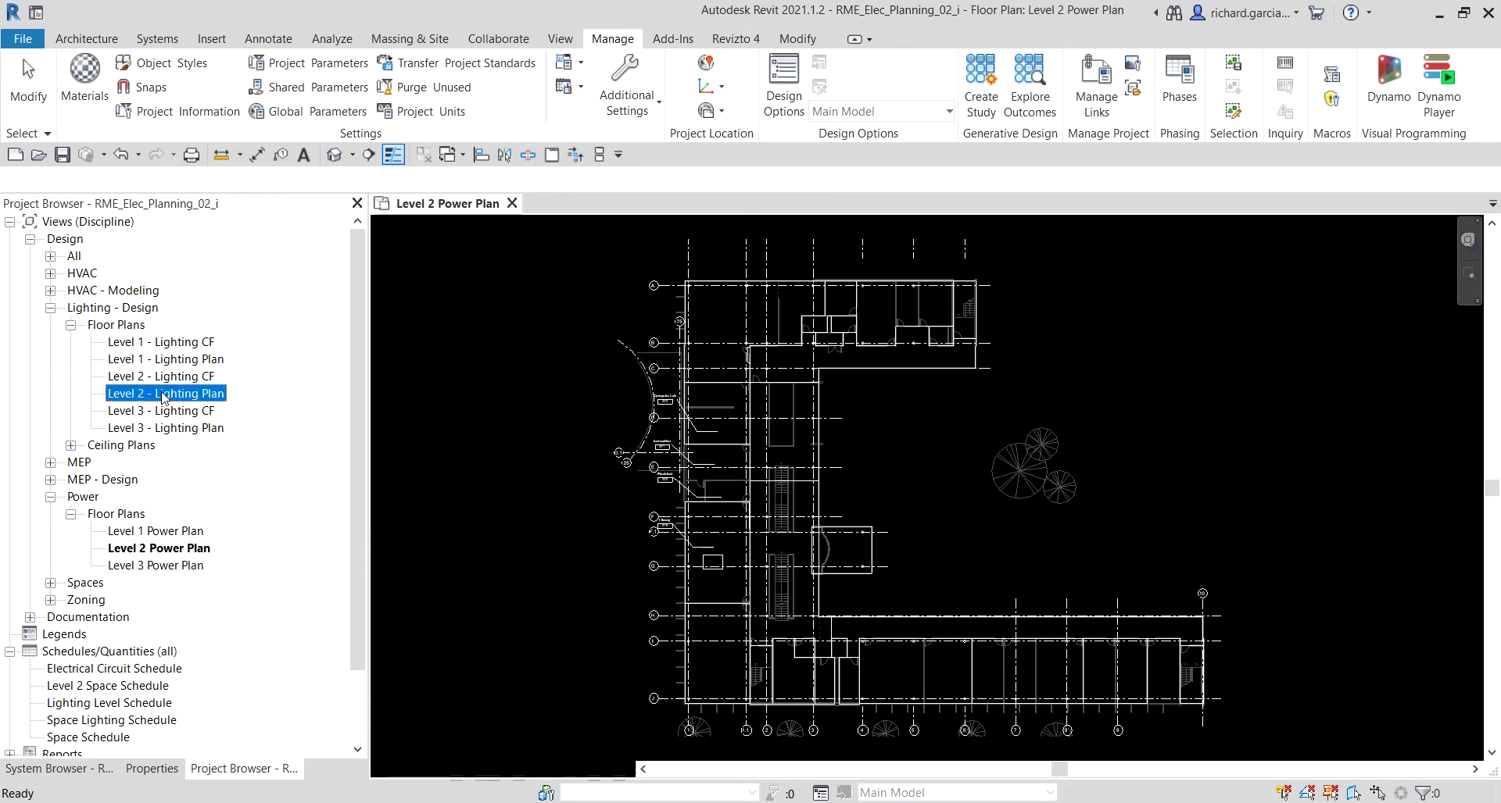
double_click(164, 394)
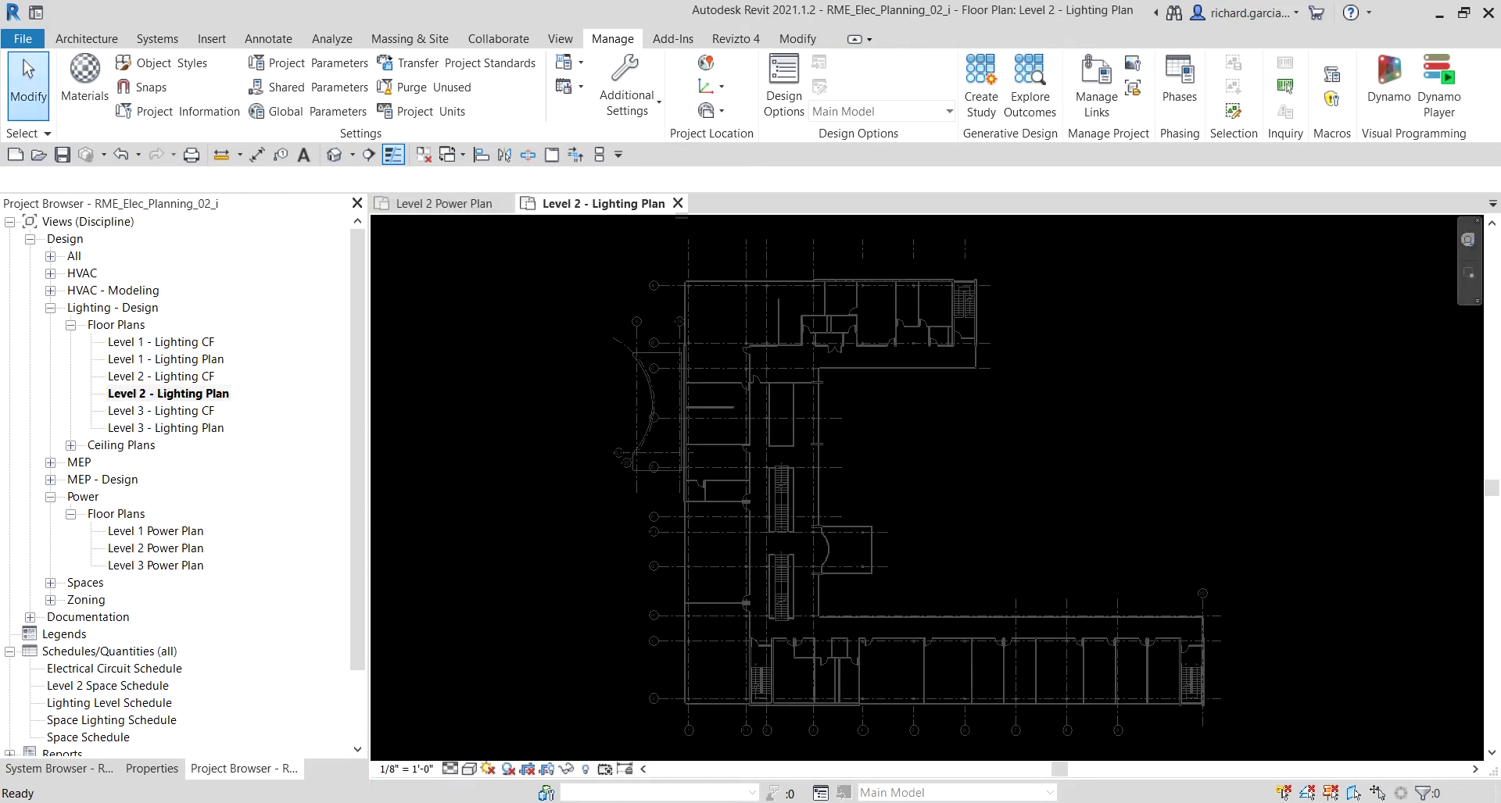
Inspect the properties of the Instruction 218 space between grids H and J for the Required Lighting Level parameter, then deselect it
scroll(729, 680, "up", 5)
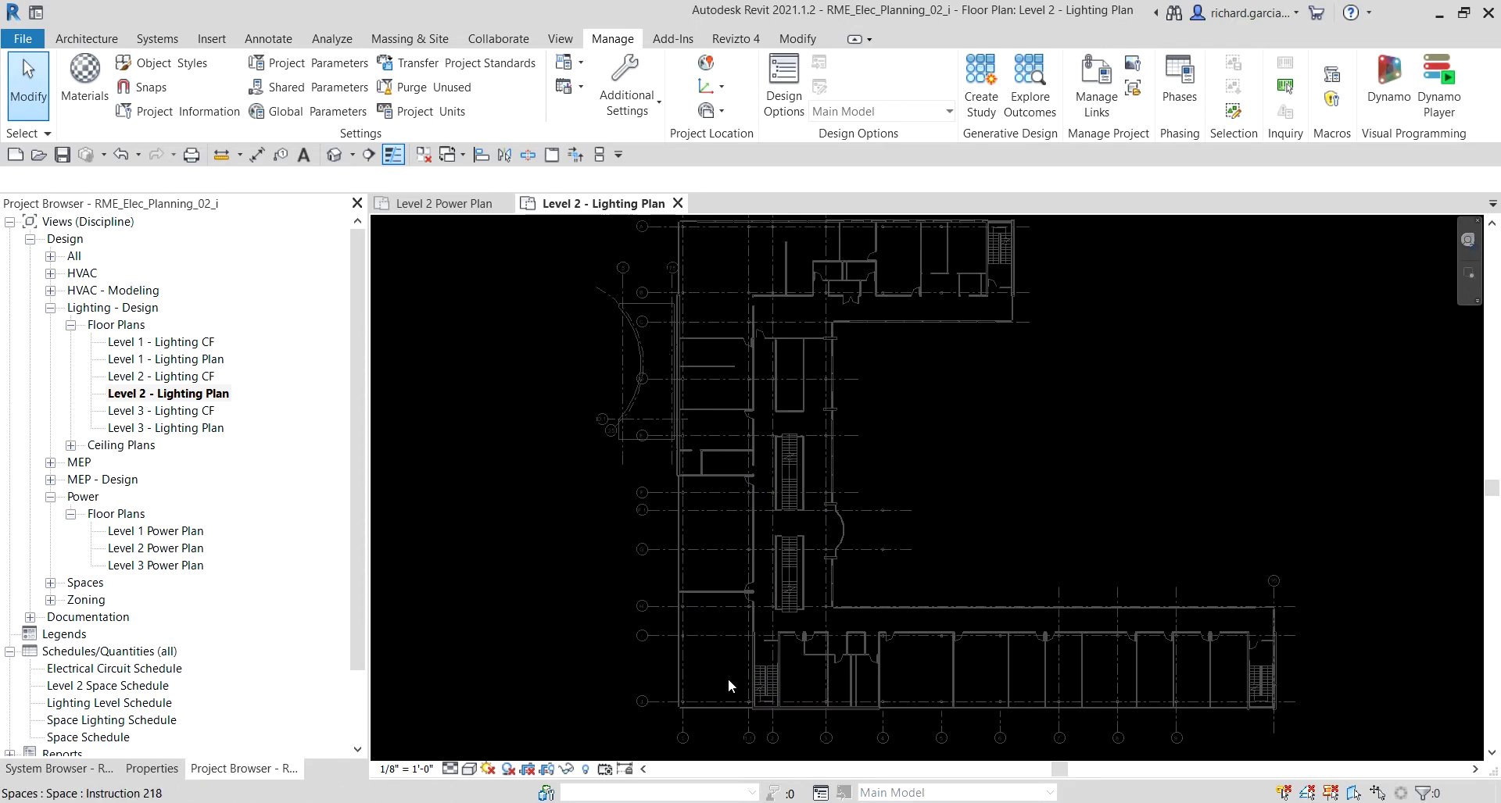
middle_click_drag(766, 602, 788, 469)
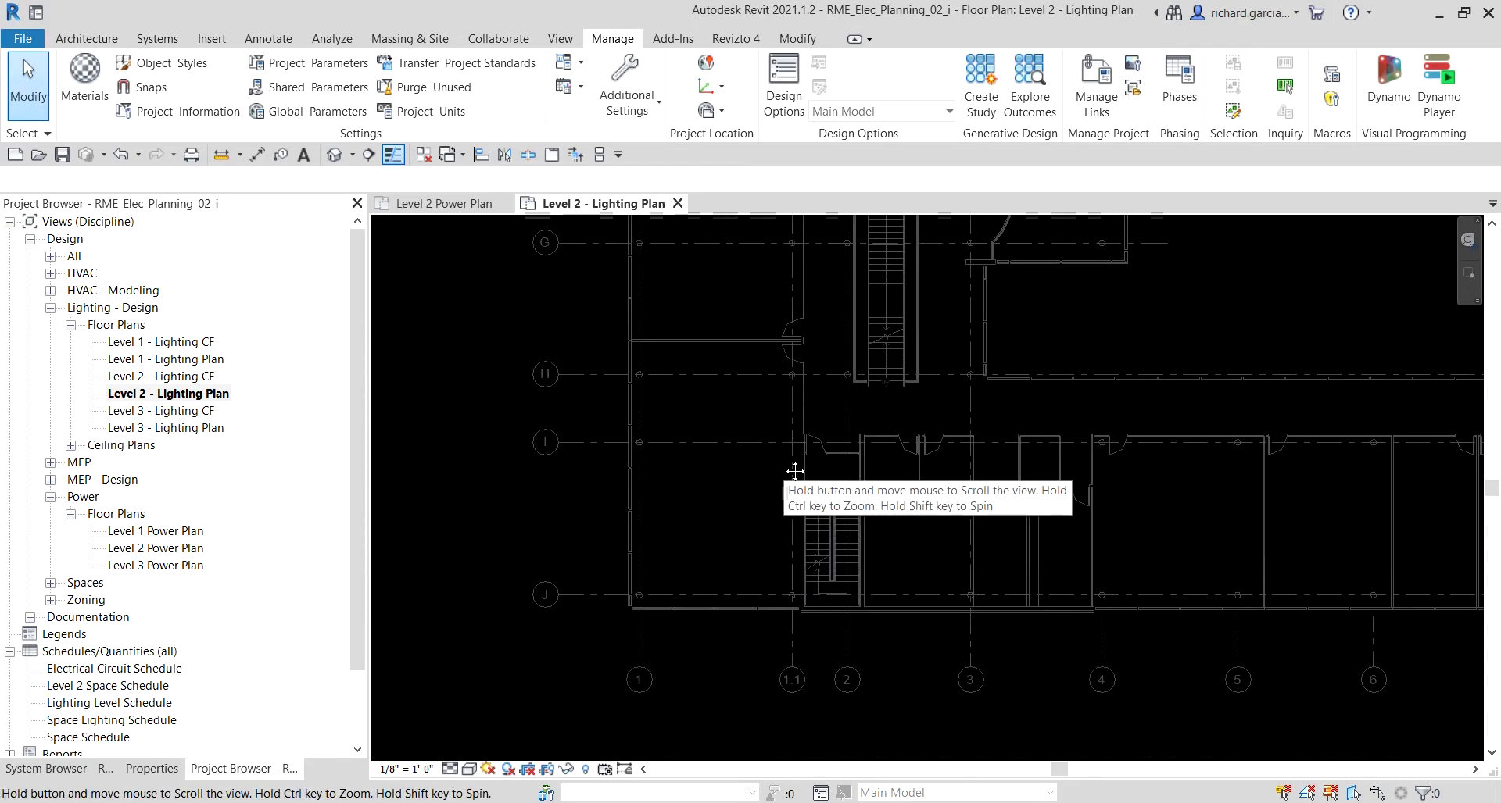
scroll(758, 472, "up", 2)
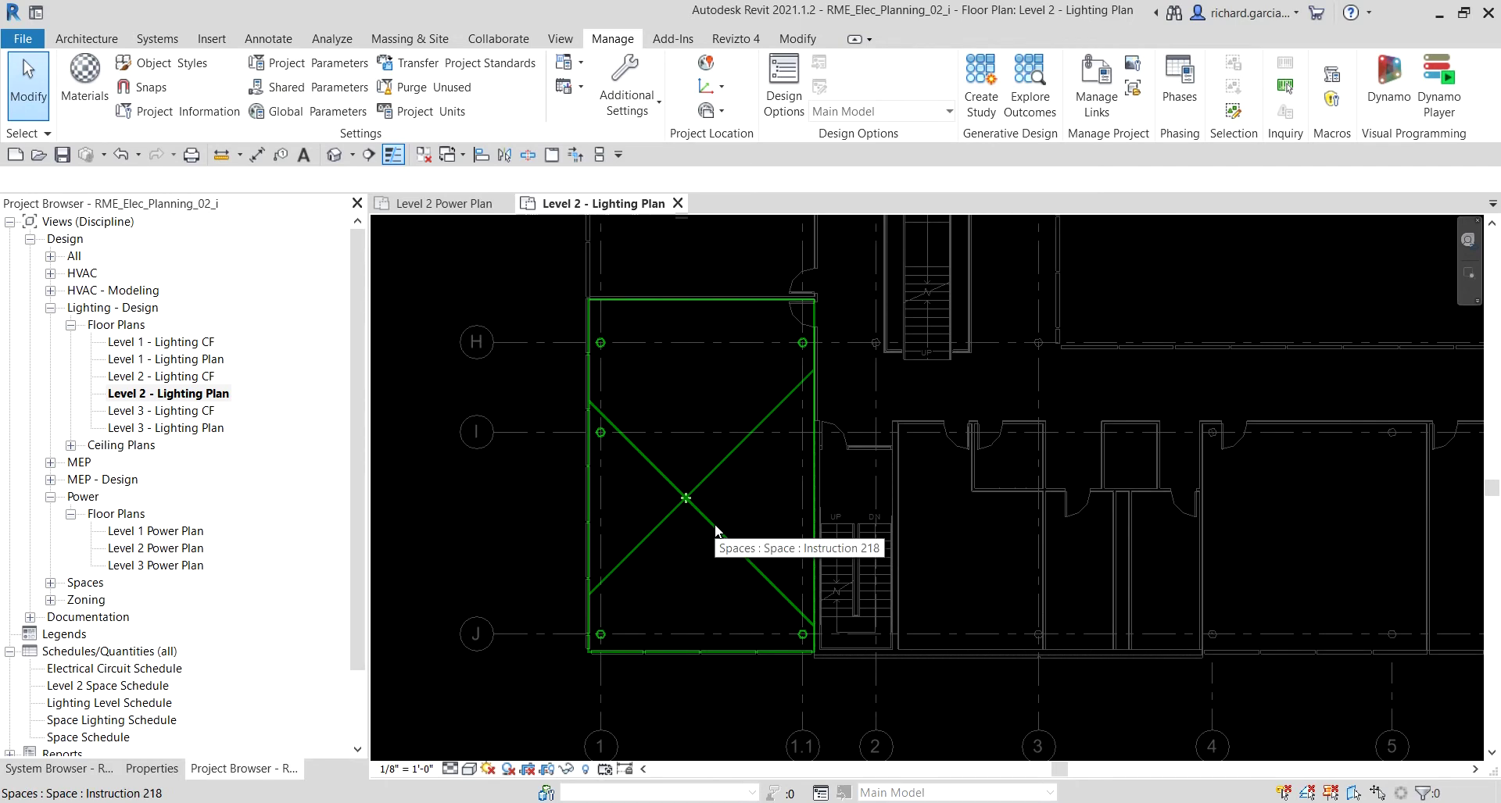
left_click(151, 770)
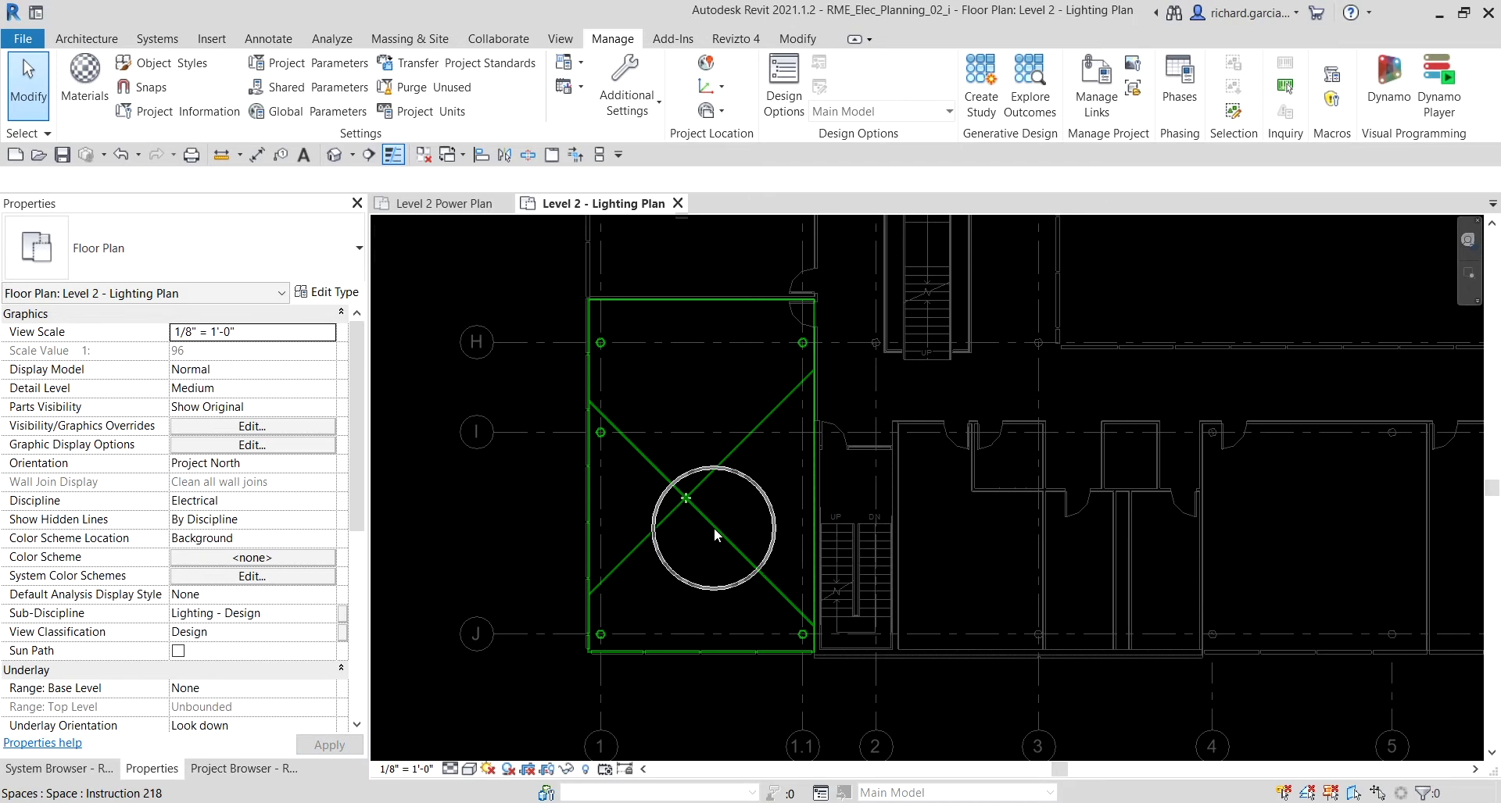
left_click(714, 529)
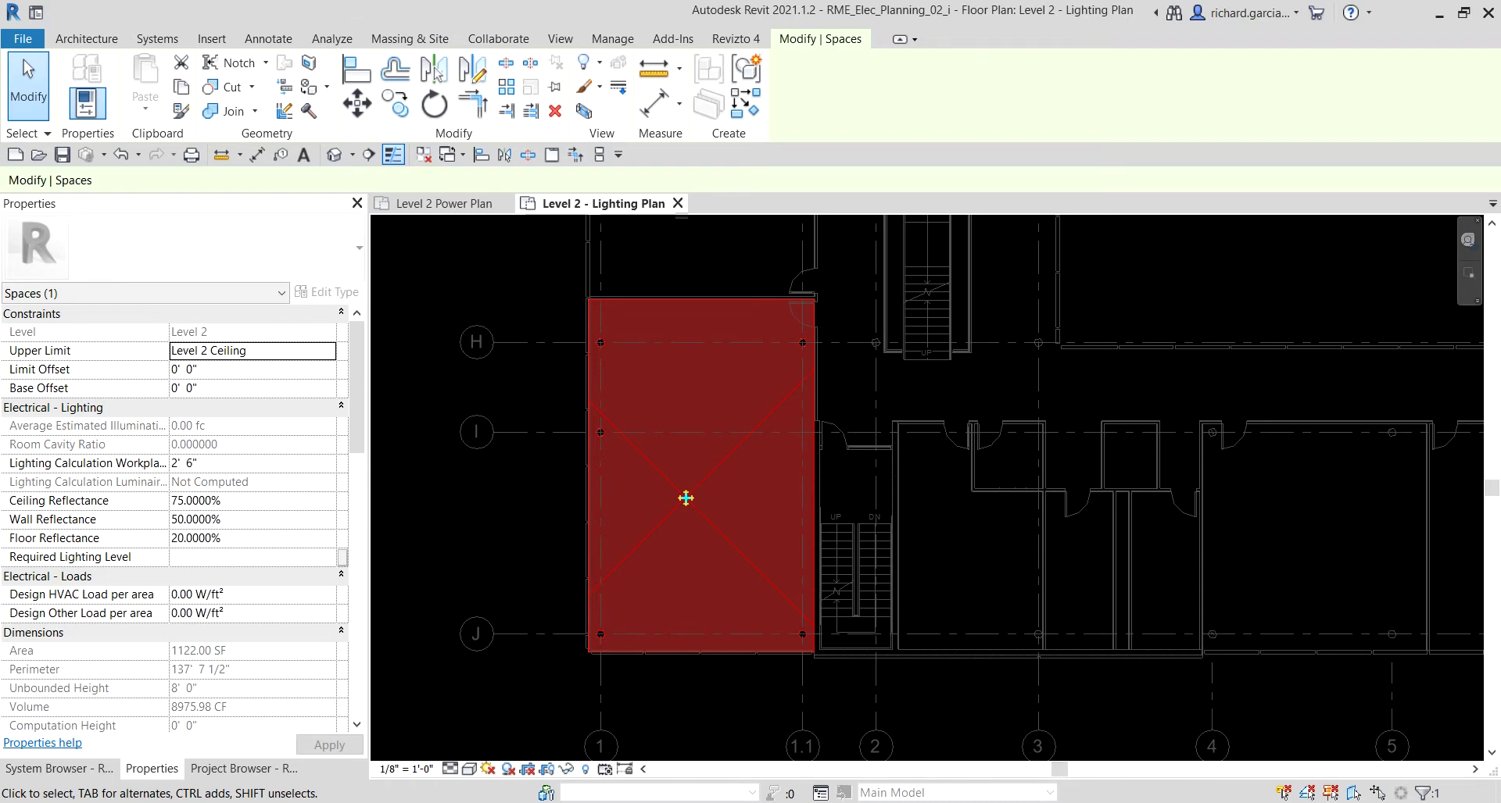
left_click(401, 500)
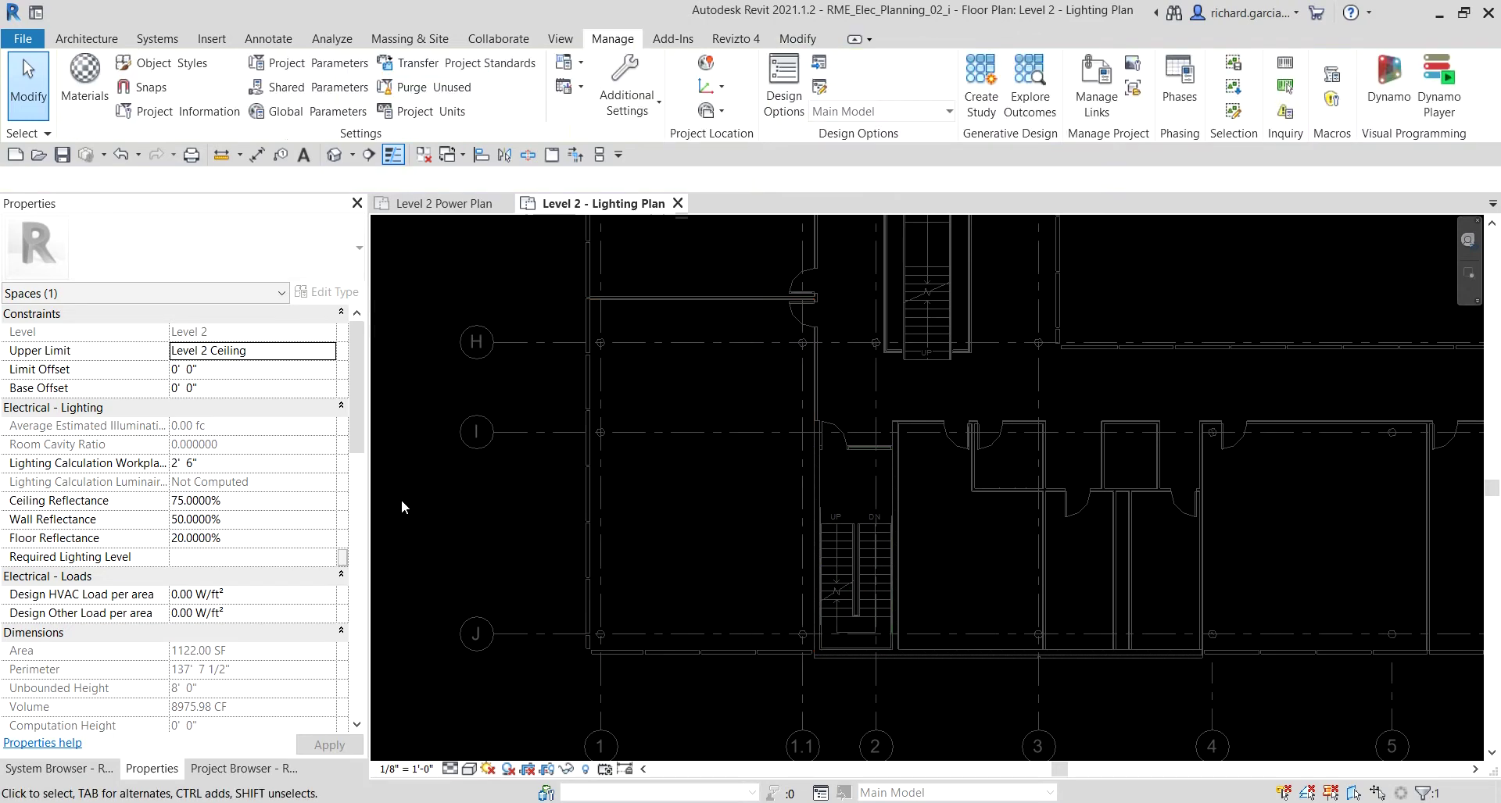
left_click(238, 769)
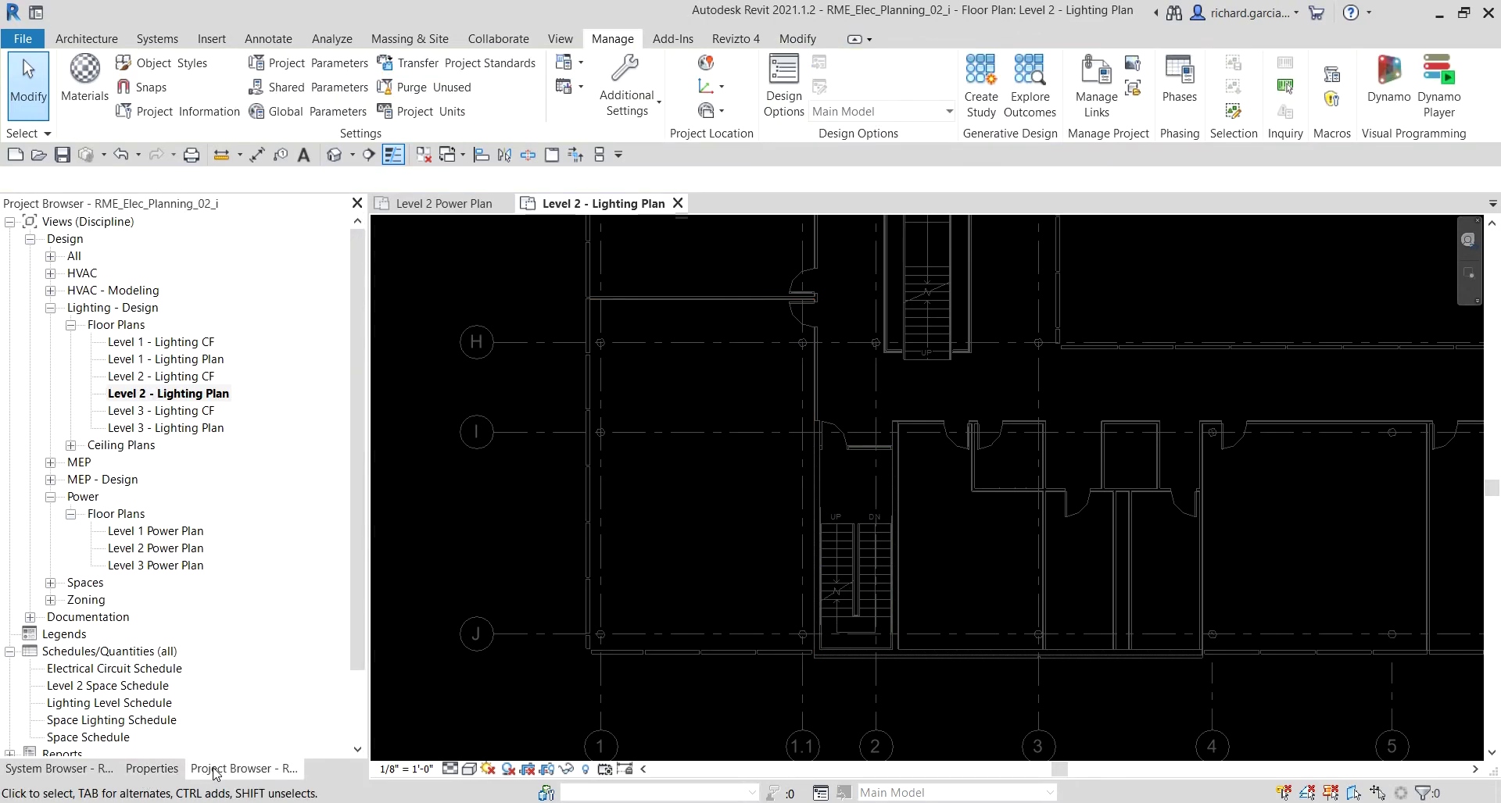
key("ctrl")
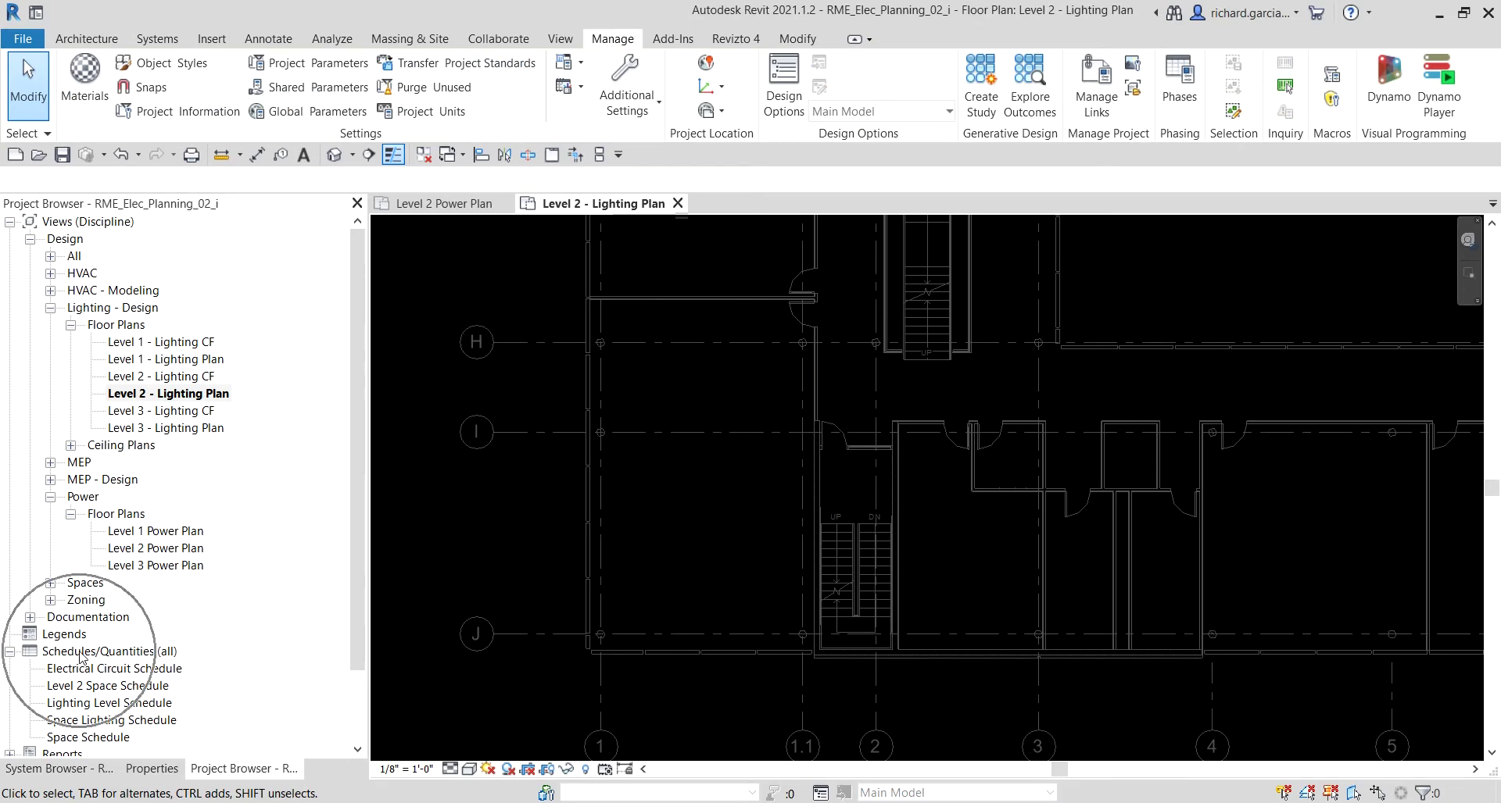
right_click(81, 655)
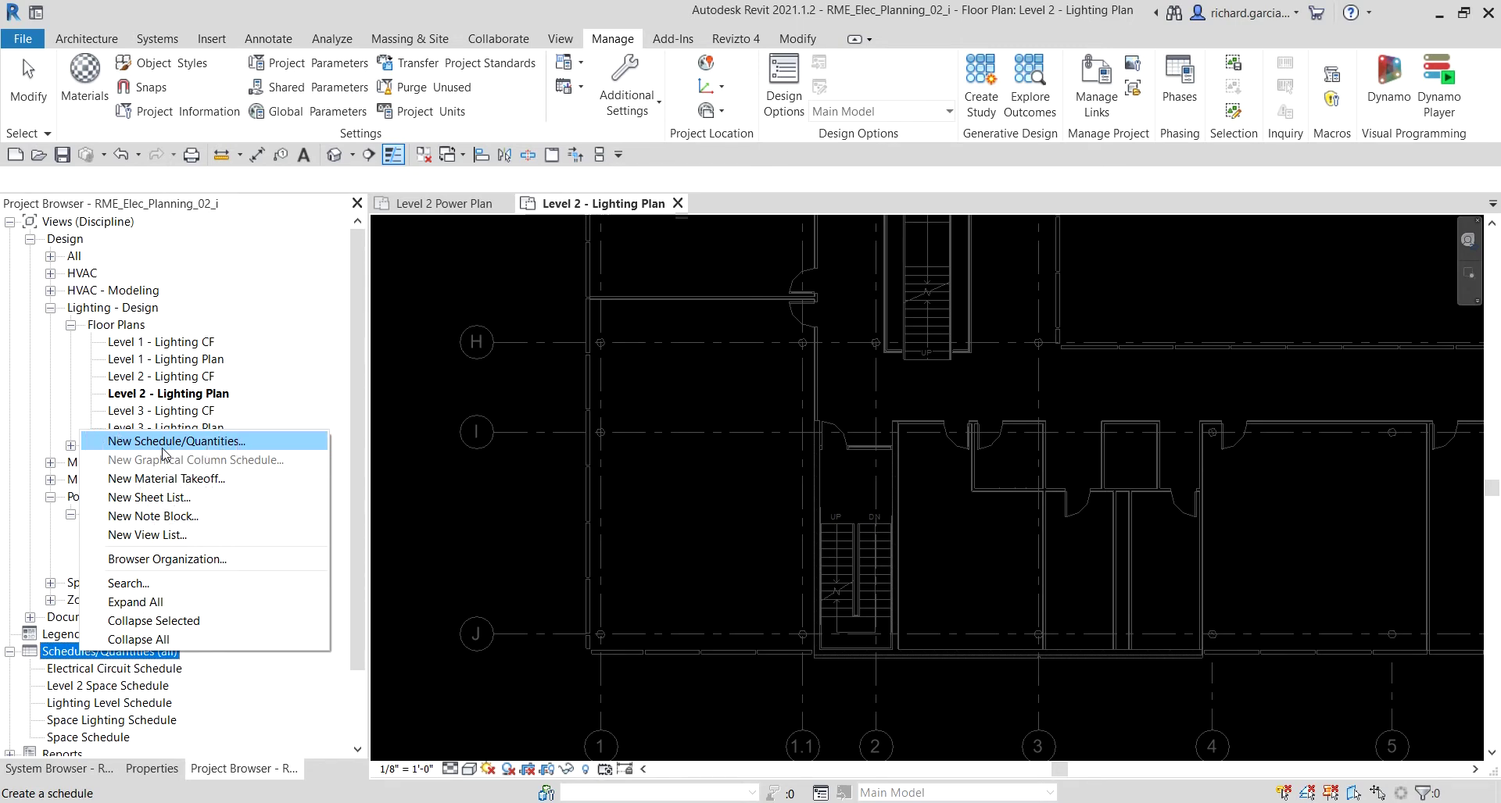
left_click(416, 372)
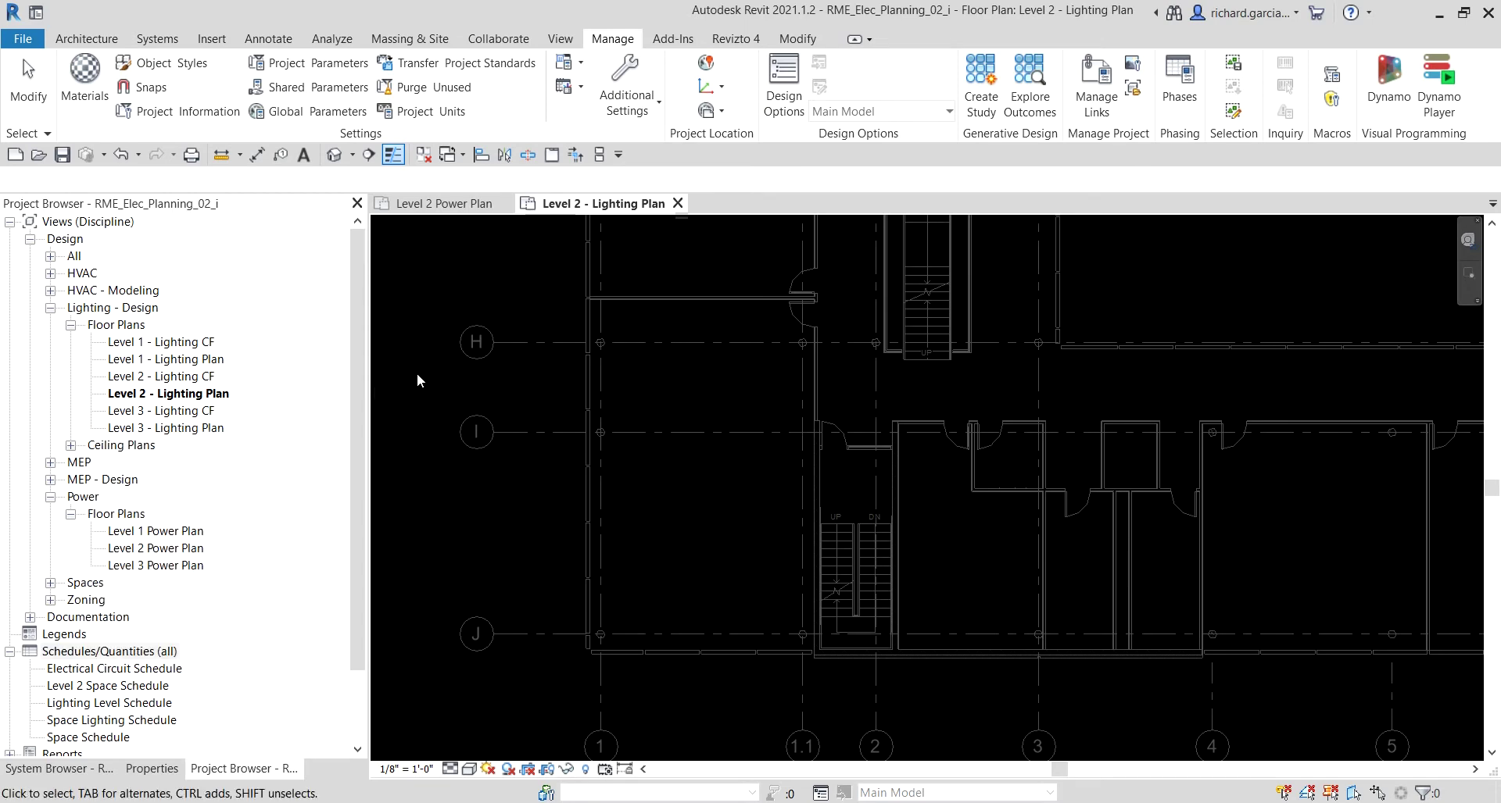
Start a new schedule for the Spaces category and name it Space Lighting Requirements
left_click(561, 41)
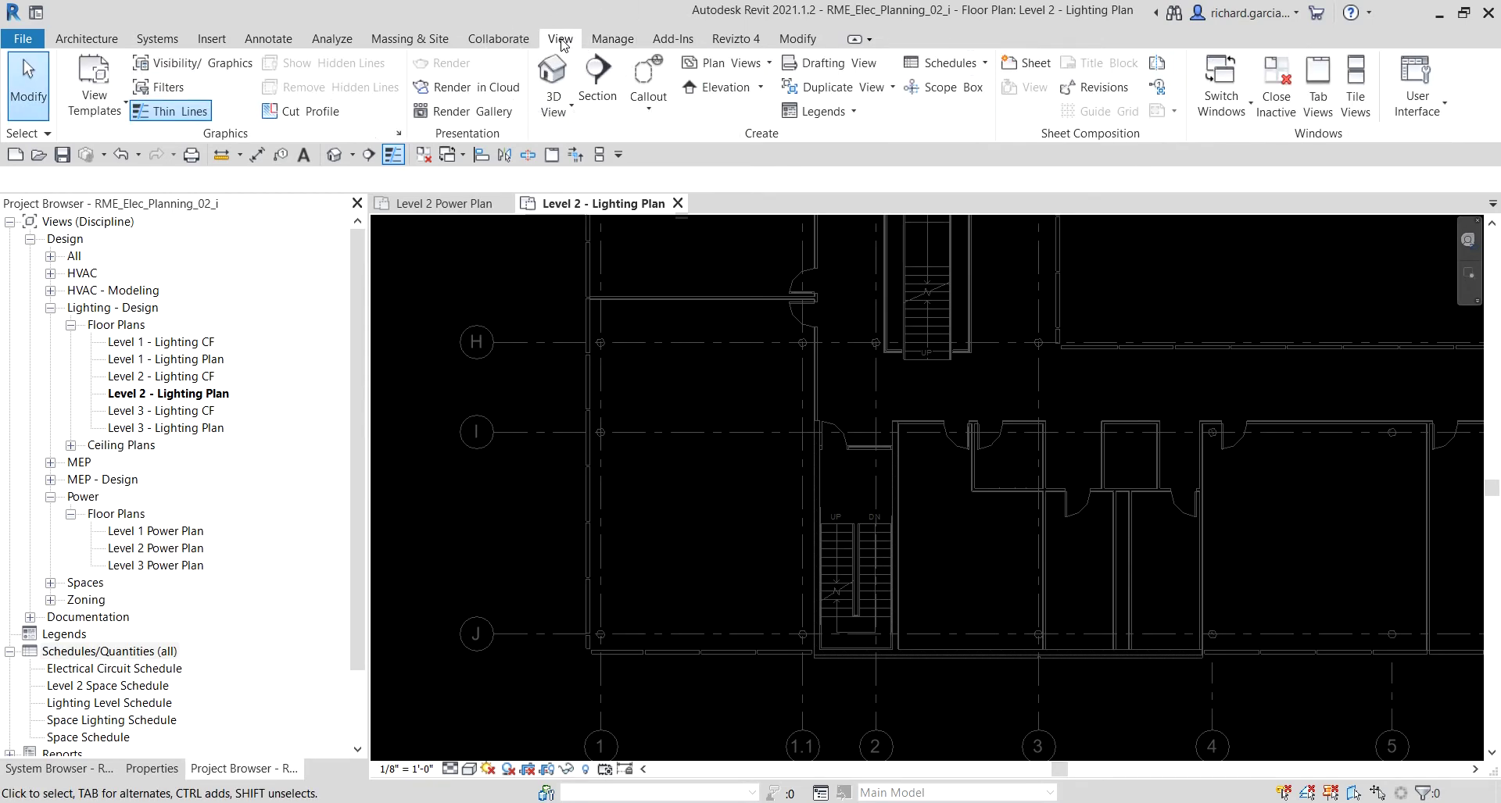
left_click(977, 70)
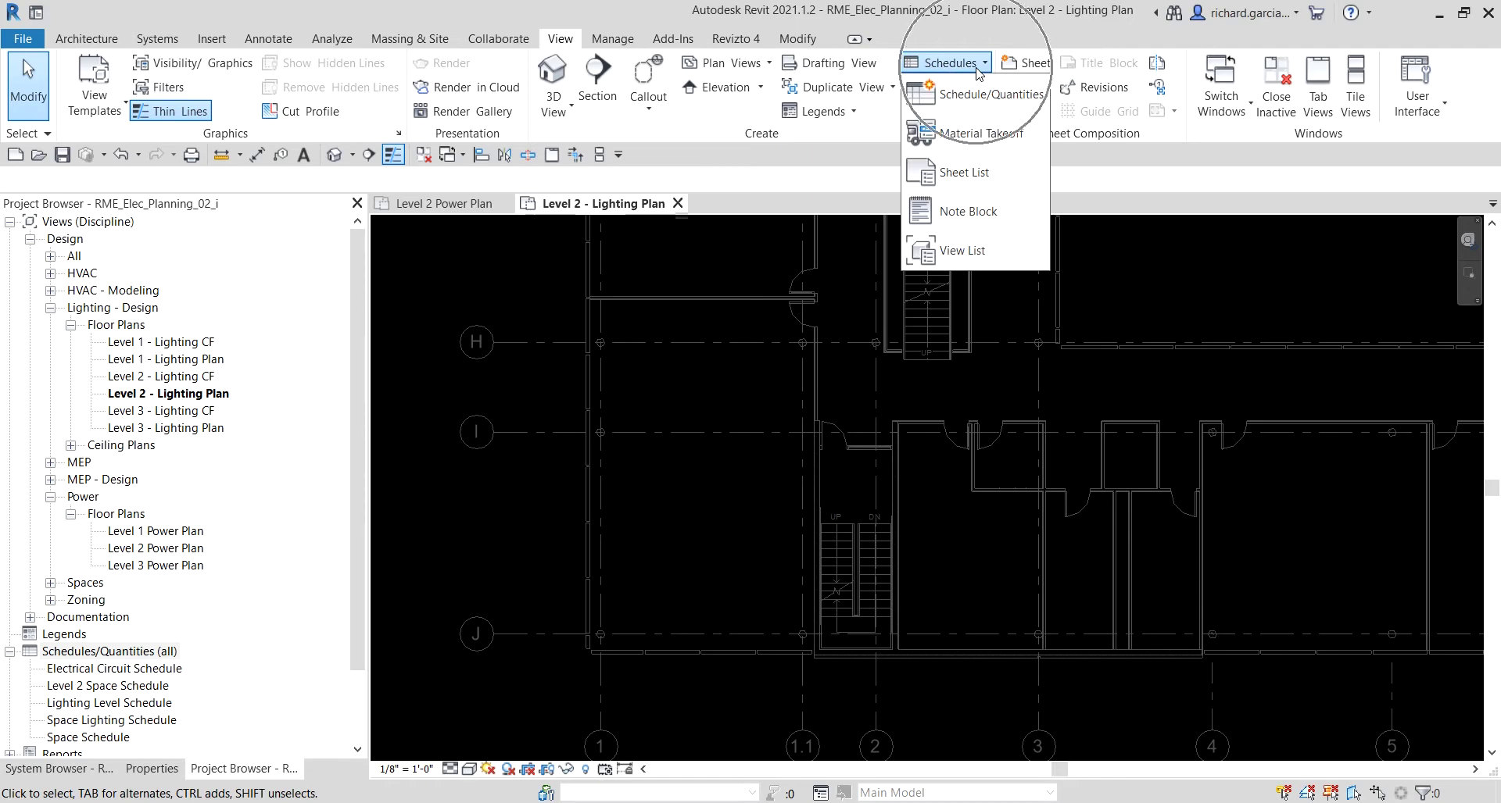
left_click(977, 107)
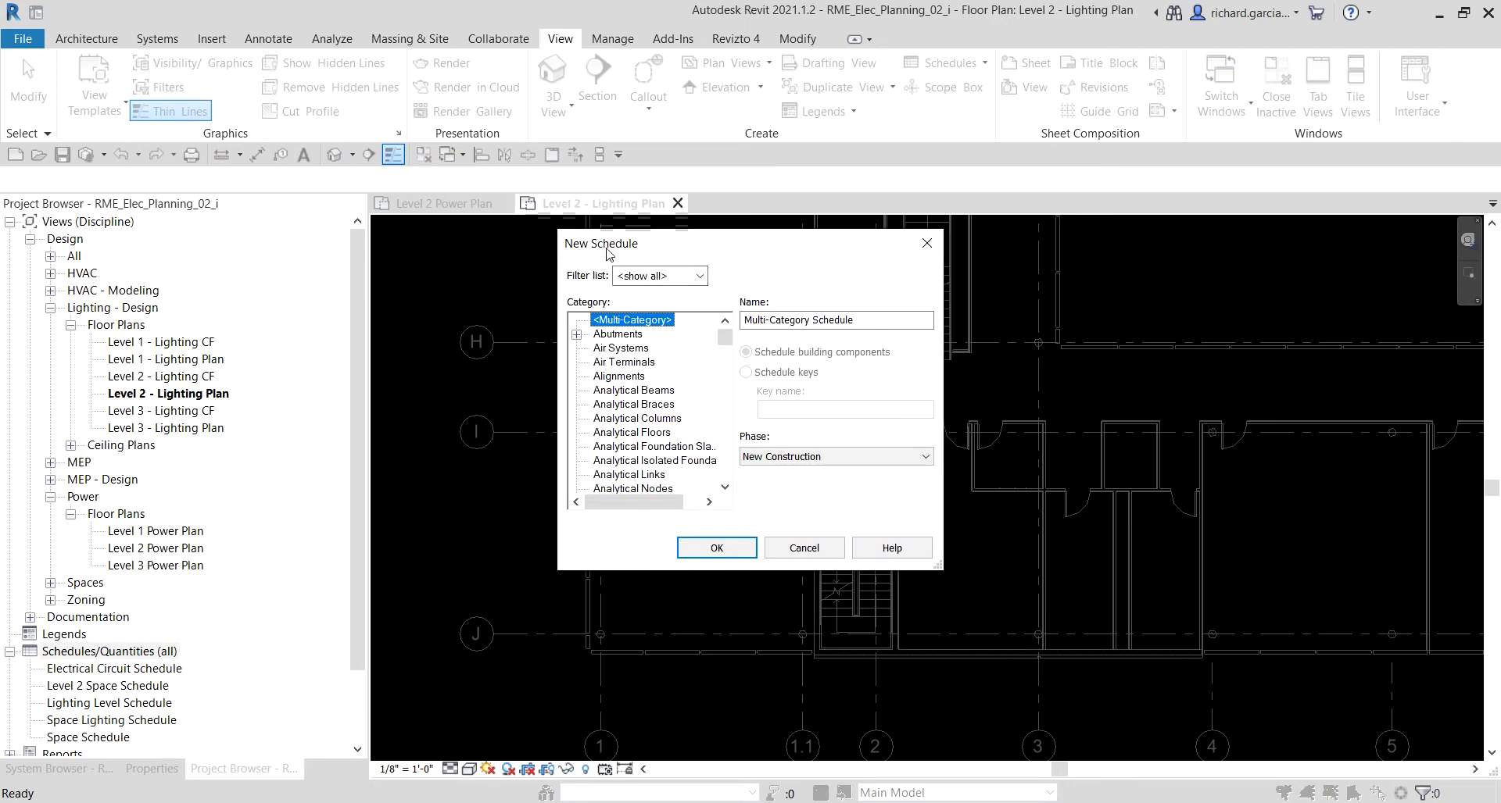
left_click(625, 418)
key("s")
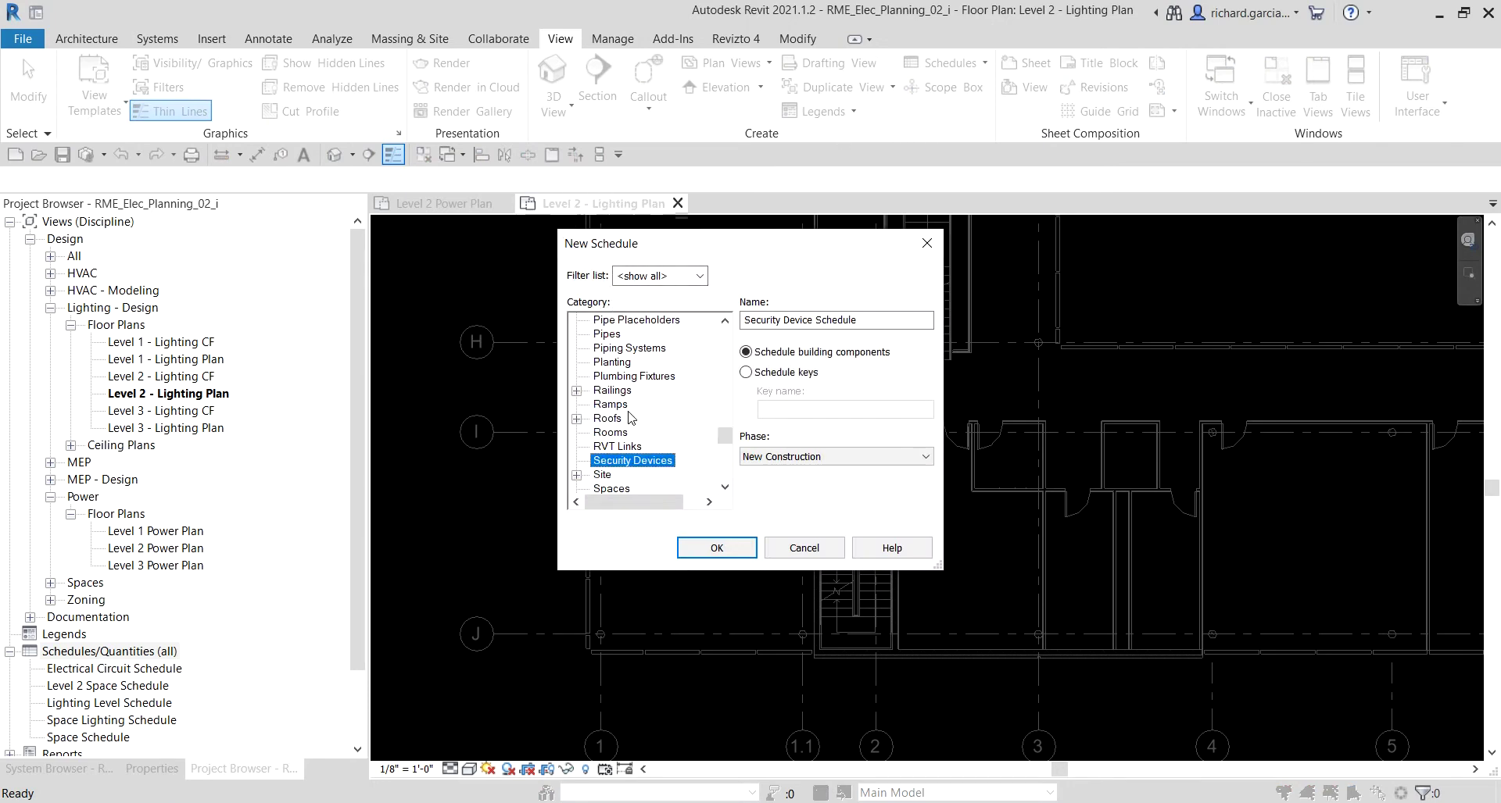
scroll(631, 418, "down", 3)
left_click(619, 449)
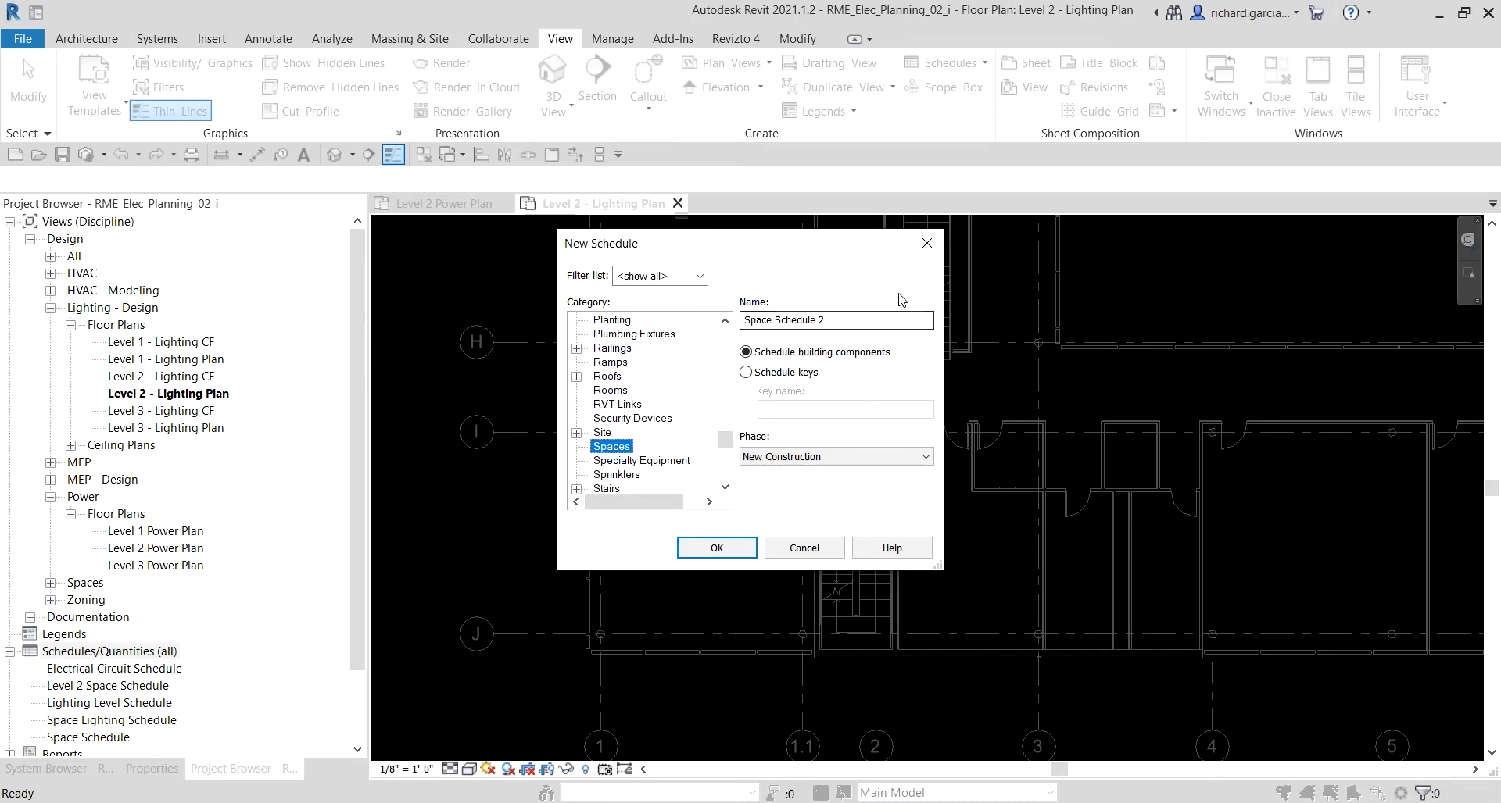
left_click(847, 320)
left_click_drag(774, 320, 837, 319)
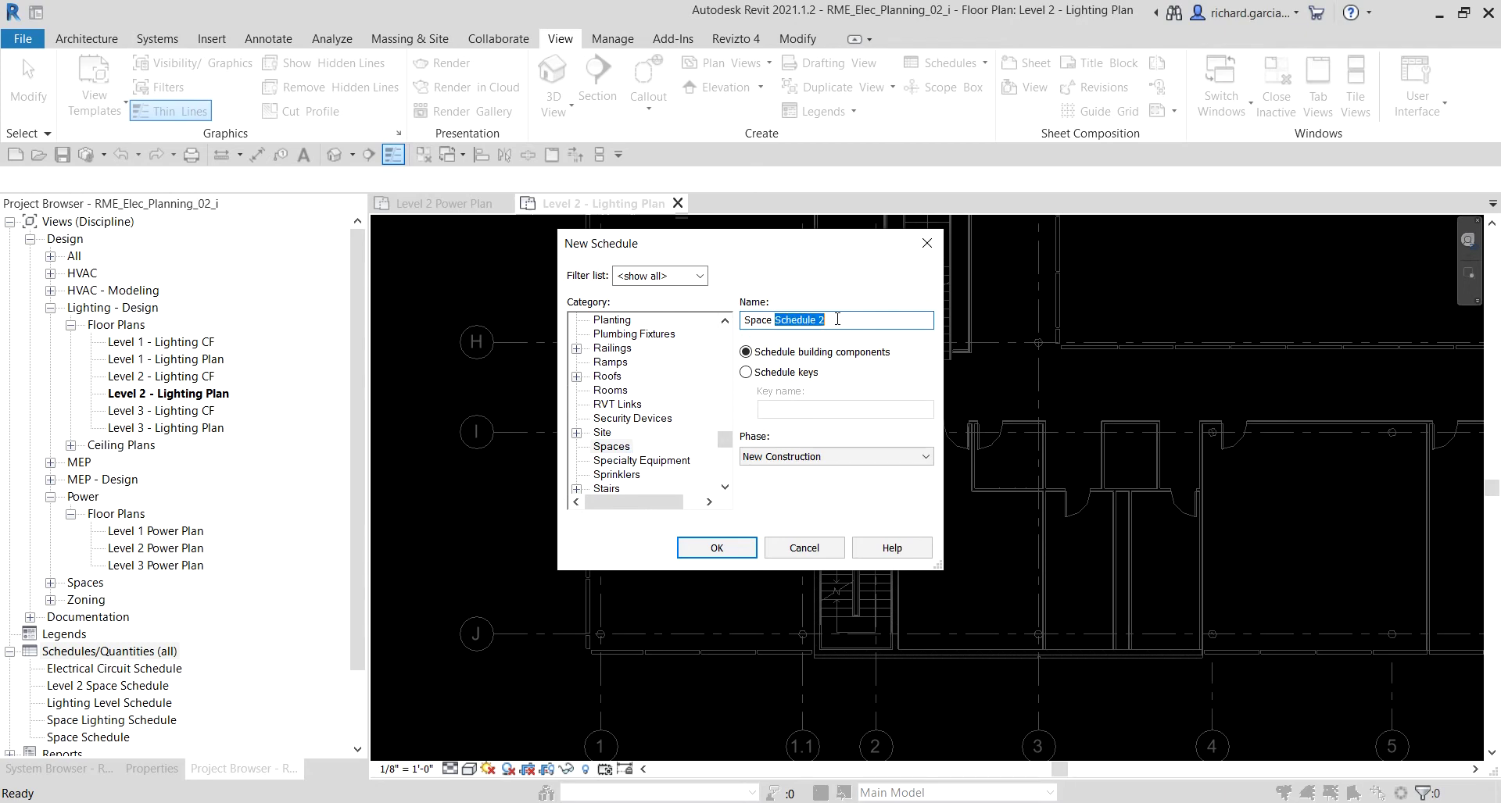
type("Lighting Requirements")
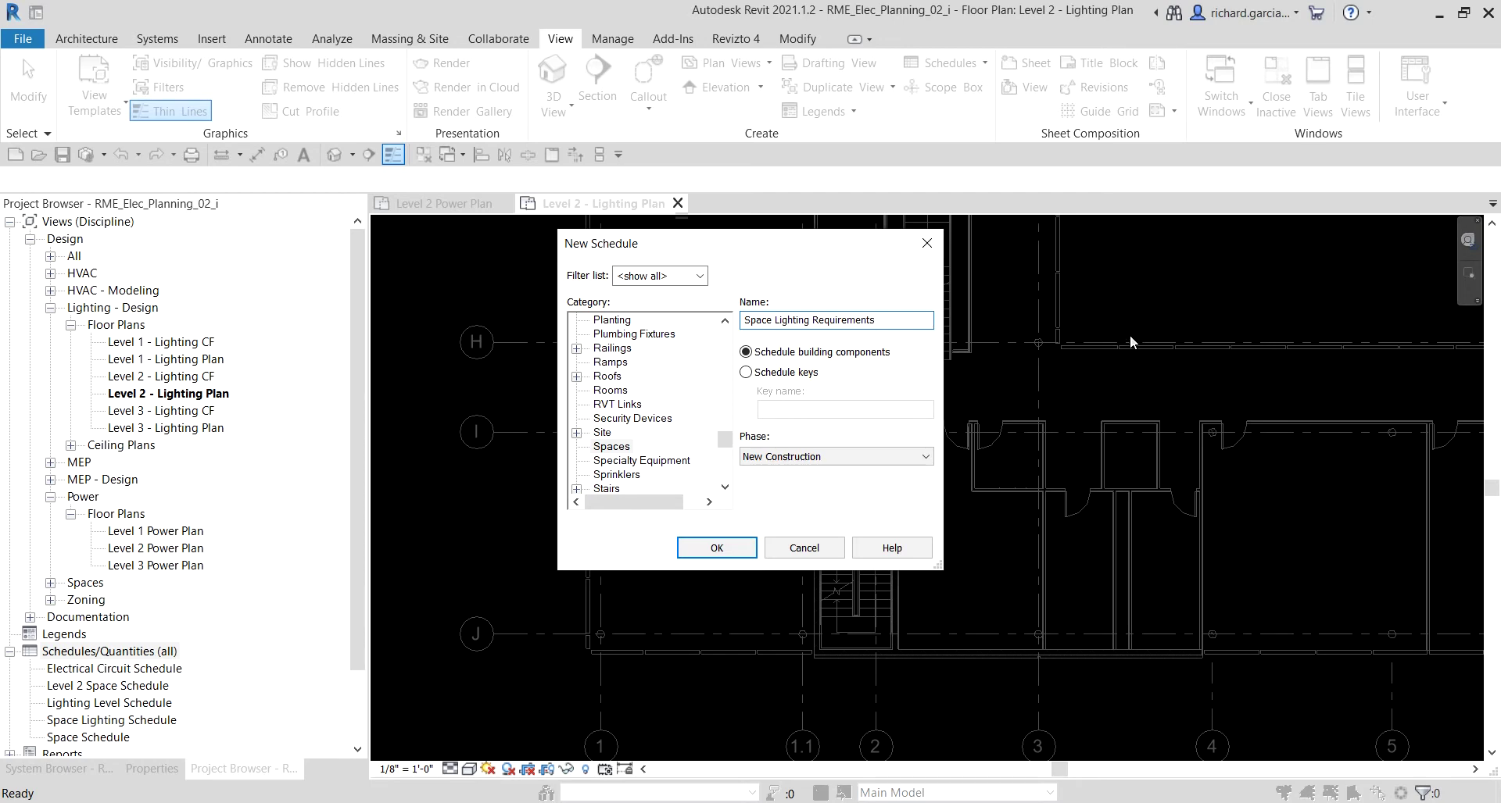
Make the new schedule a key schedule with the key name Lighting Levels and accept it
left_click(748, 373)
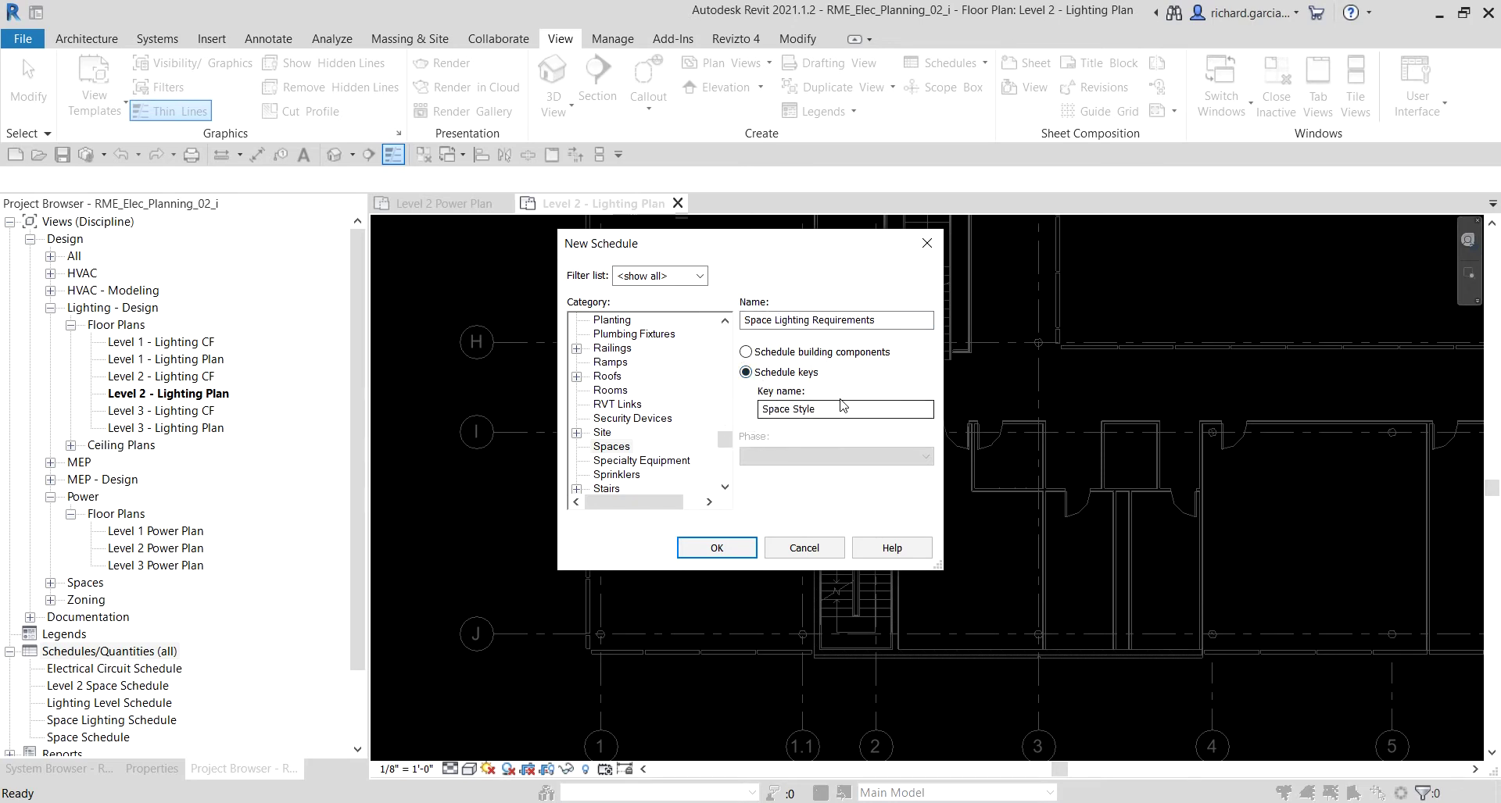
left_click_drag(817, 410, 732, 412)
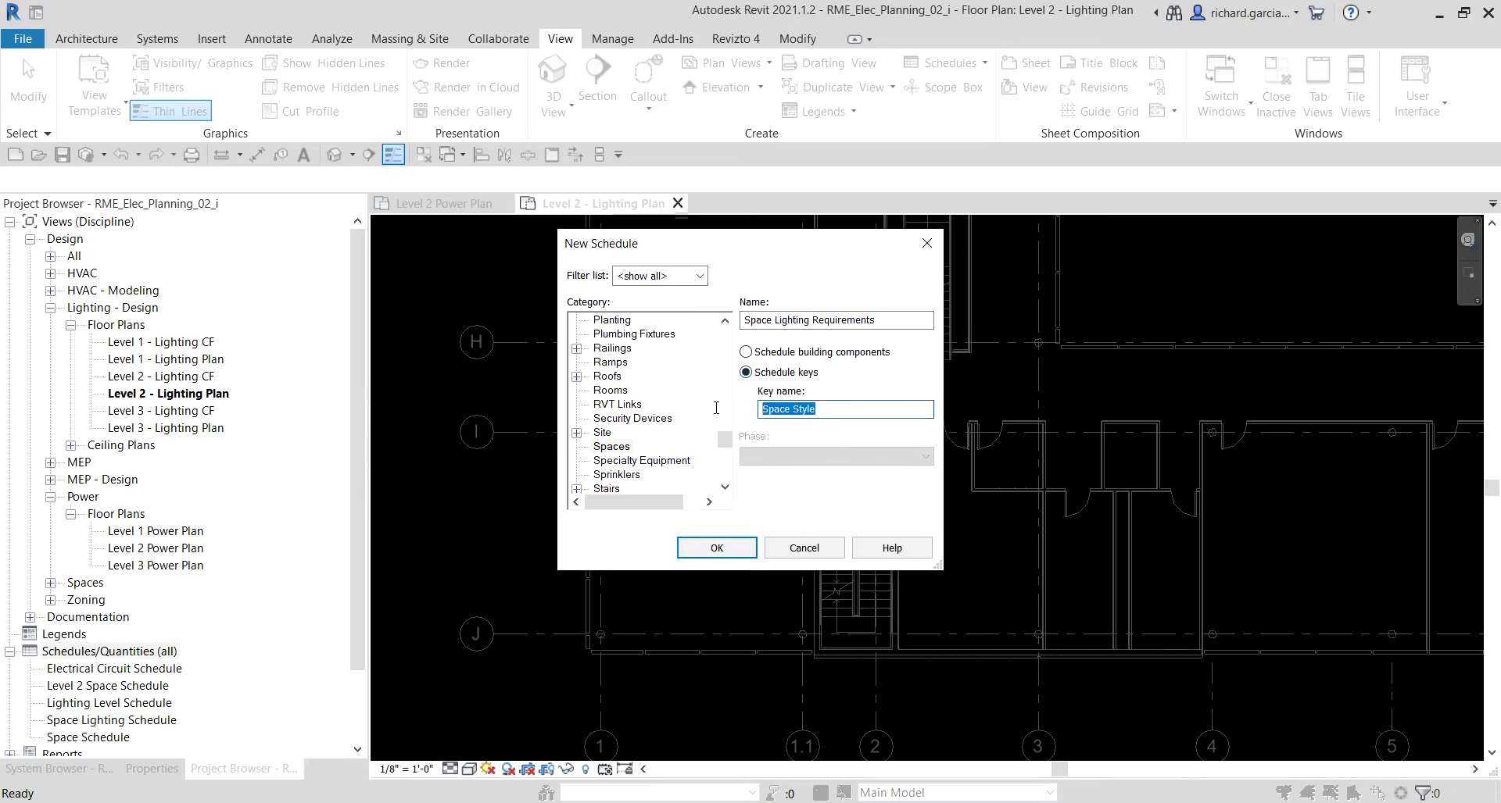
type("LIghting")
key("BackSpace")
key("BackSpace")
key("BackSpace")
key("BackSpace")
key("BackSpace")
key("BackSpace")
type("ighting Levels")
left_click(717, 548)
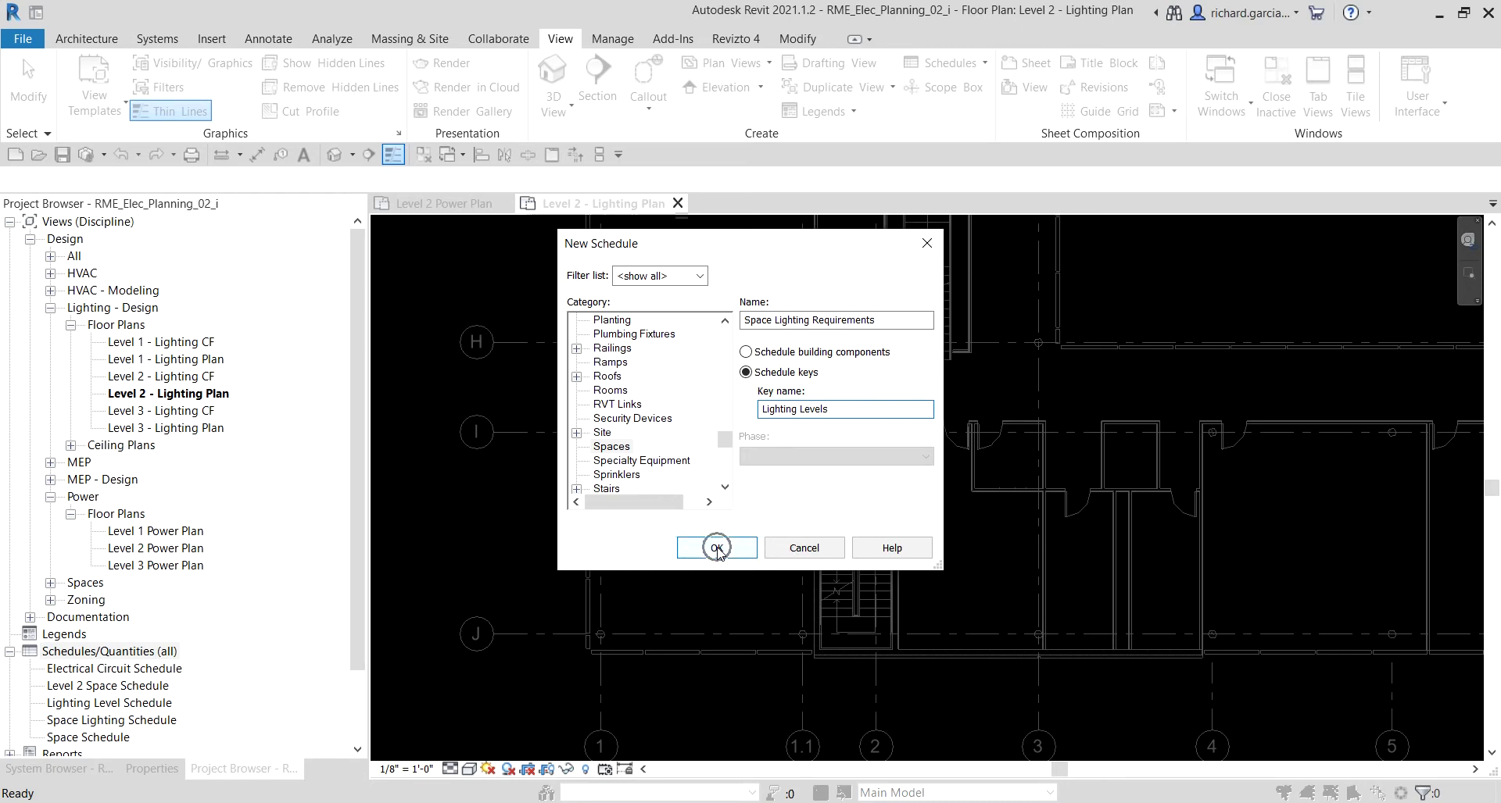
left_click(792, 411)
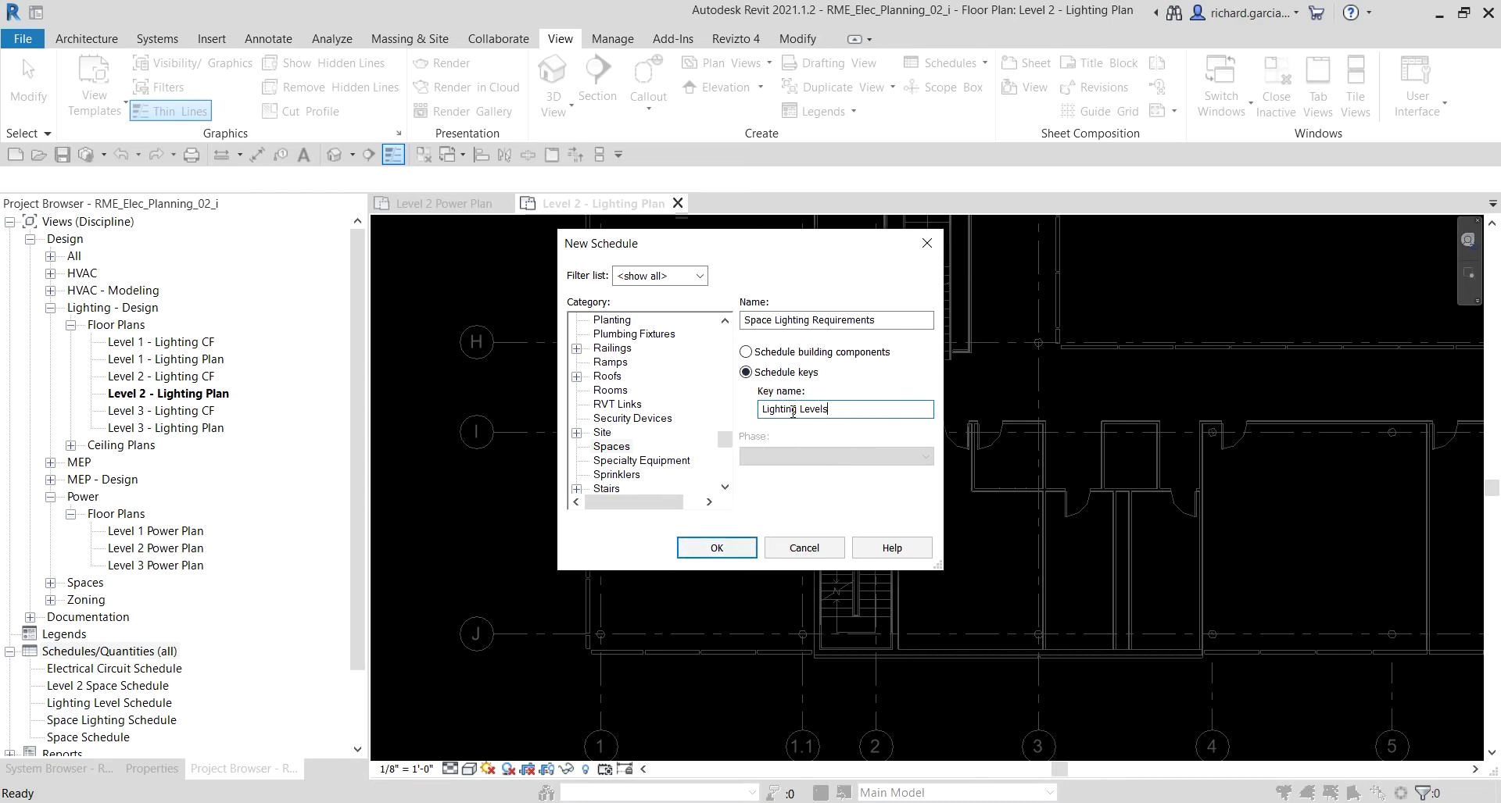
left_click(717, 548)
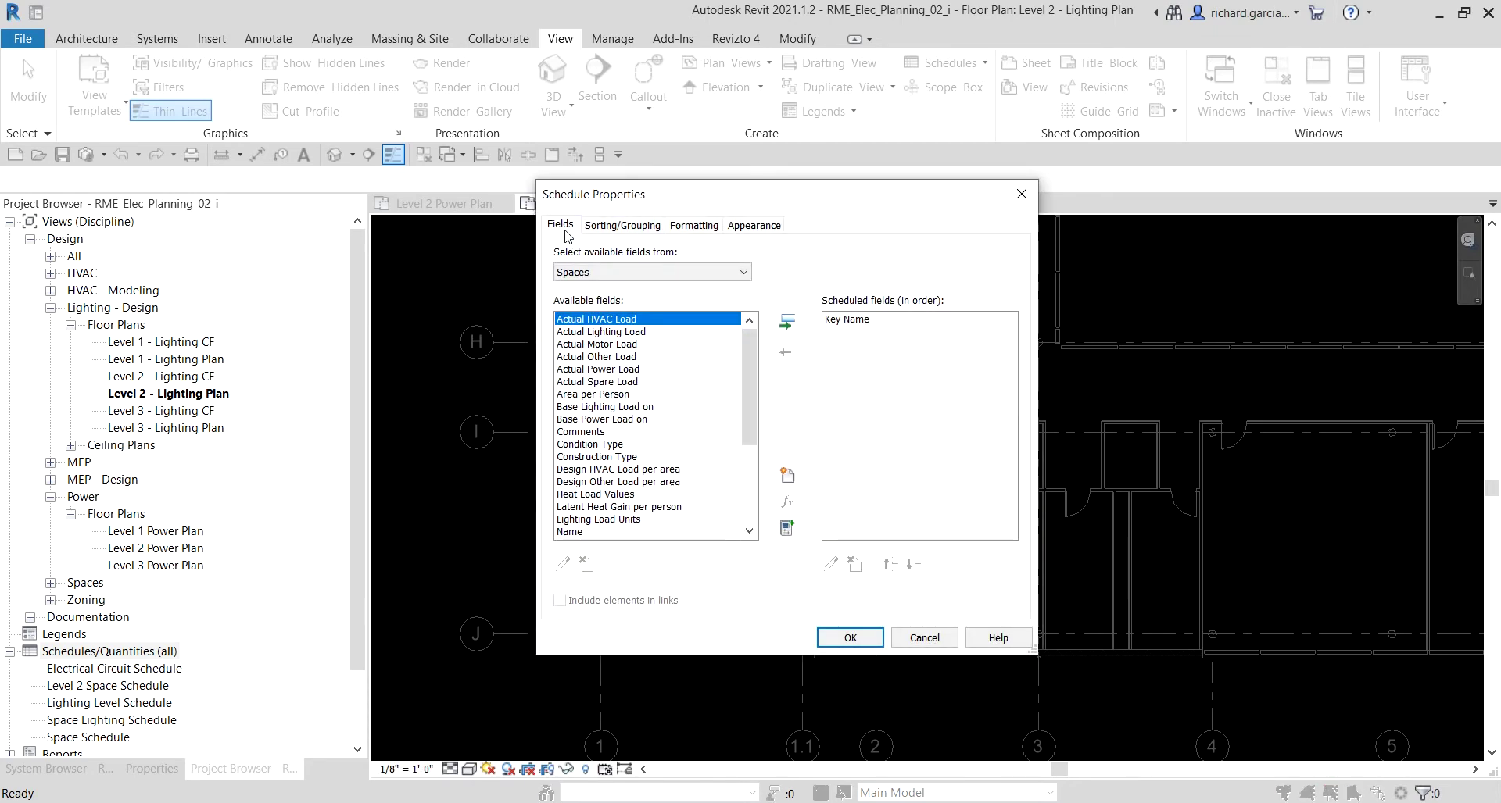
Add the Required Lighting Level field after Key Name and create the key schedule
left_click(568, 235)
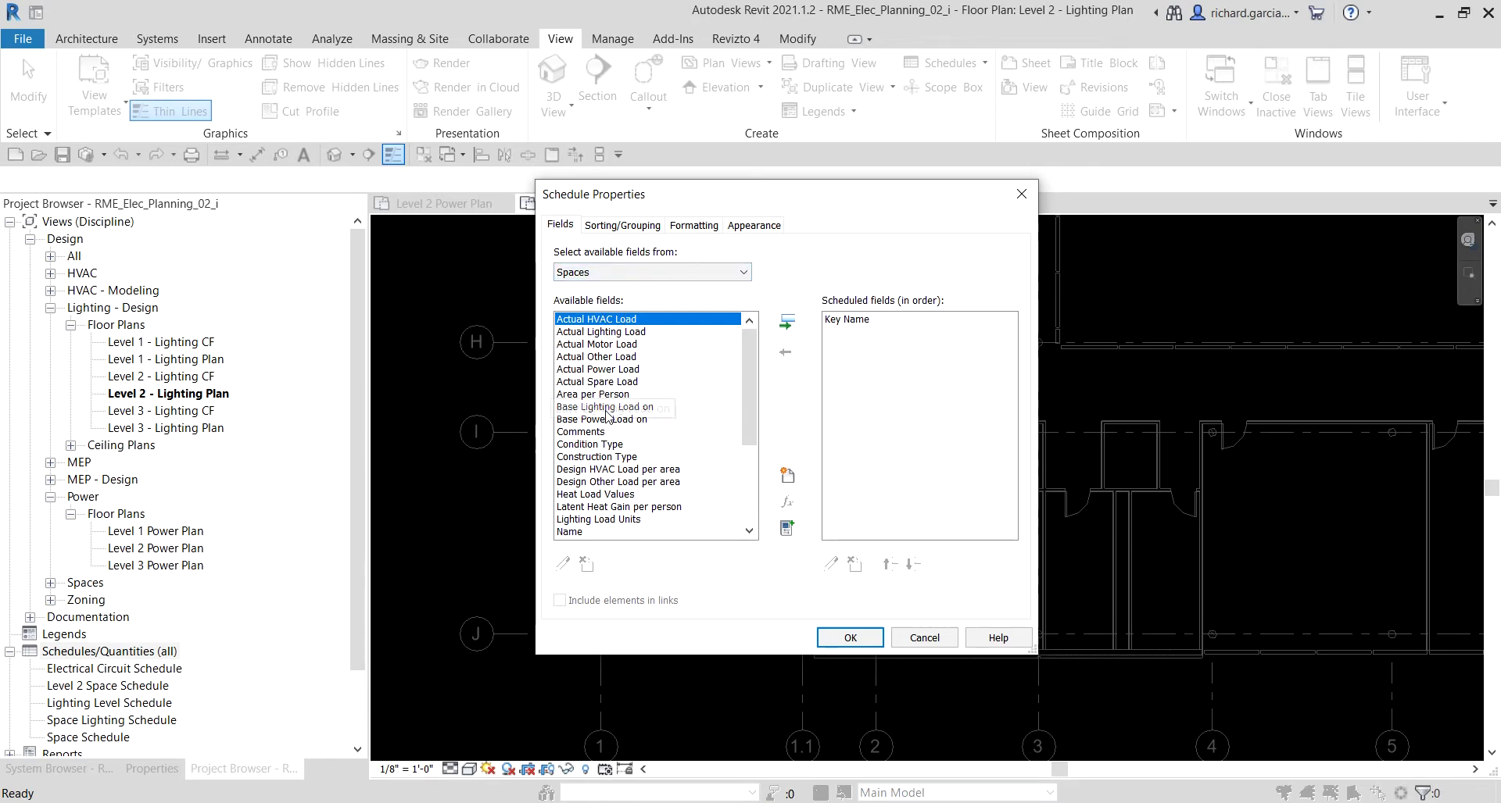
scroll(637, 468, "down", 3)
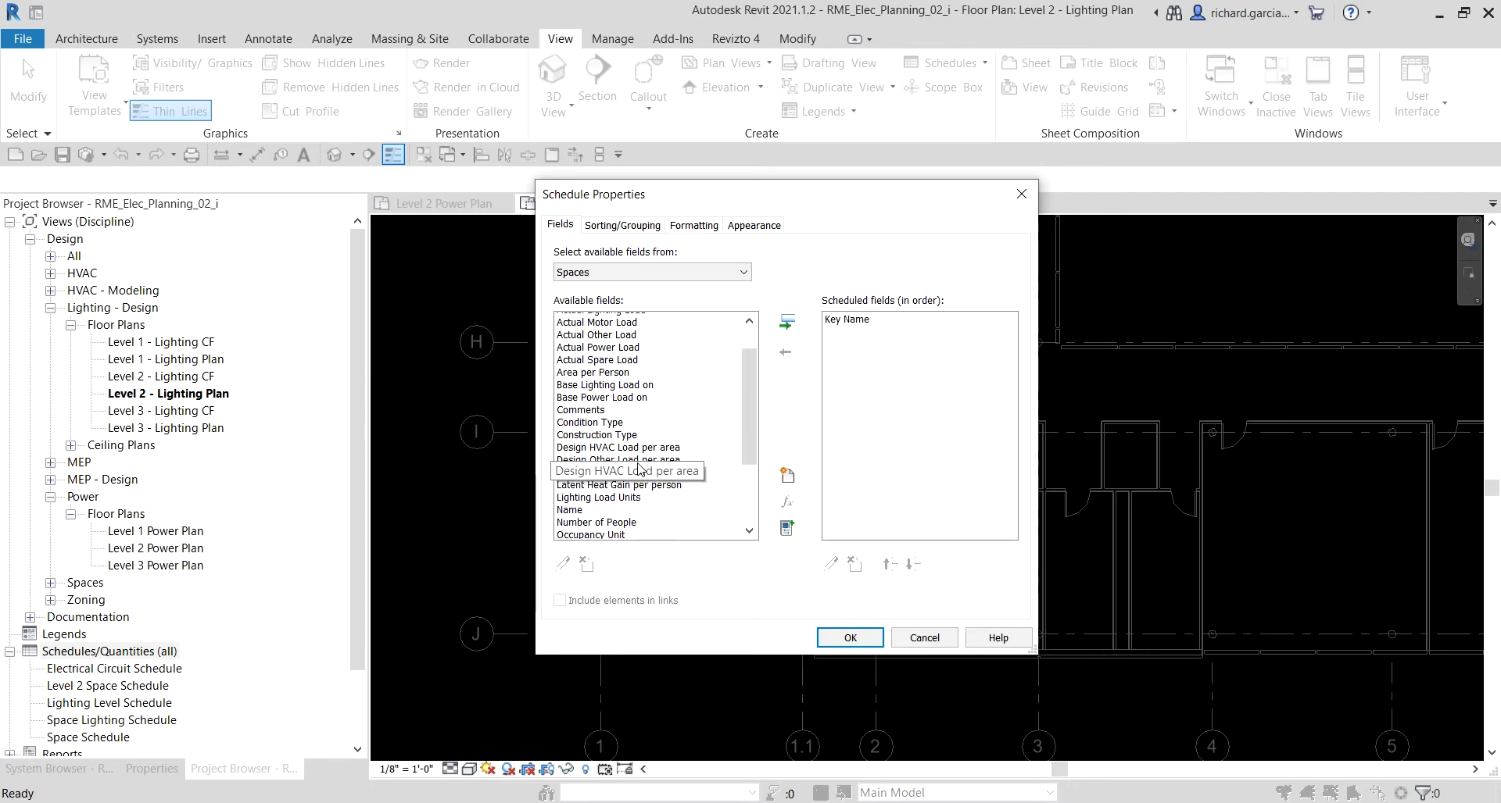
scroll(637, 469, "down", 1)
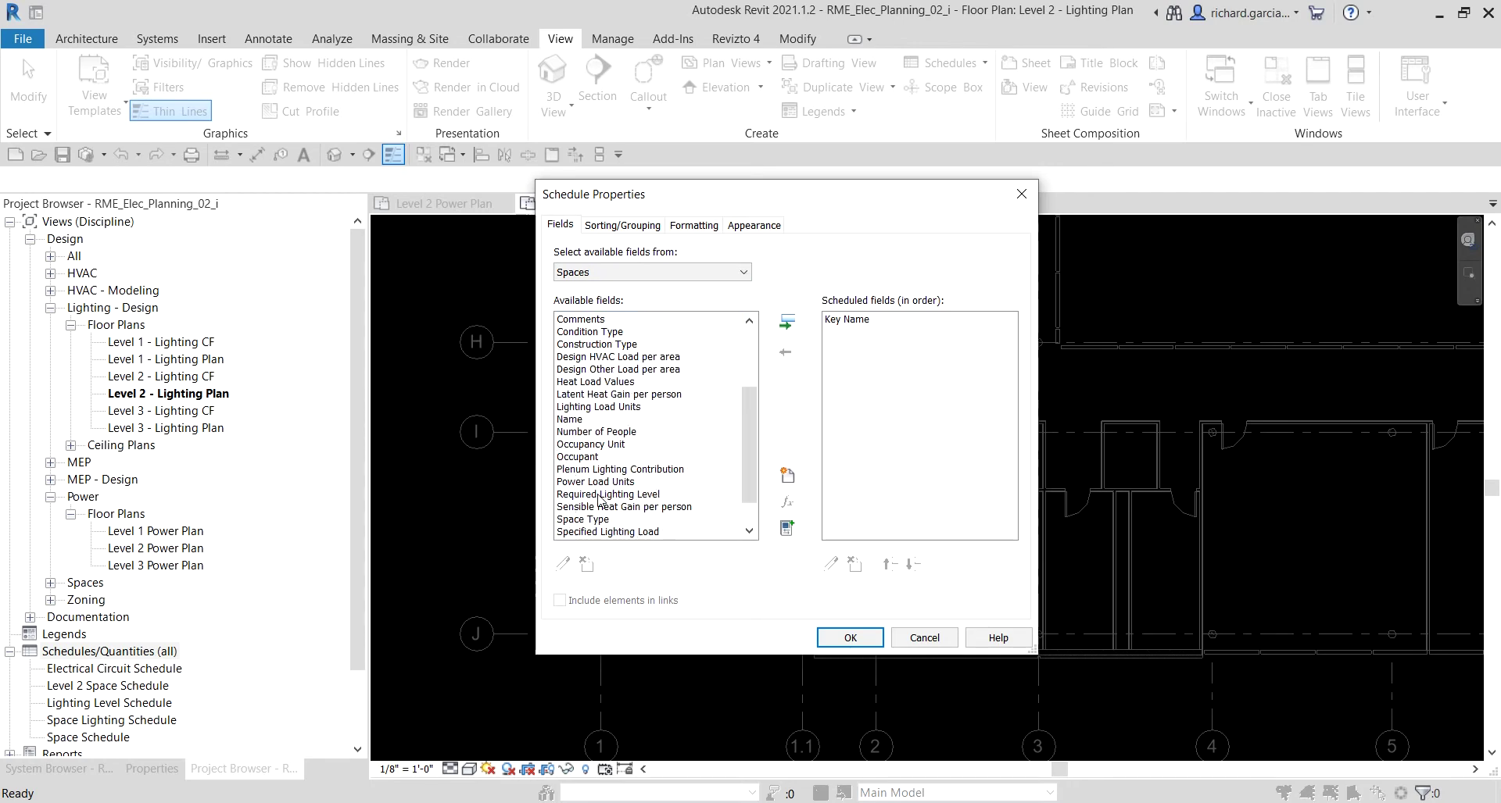
double_click(600, 494)
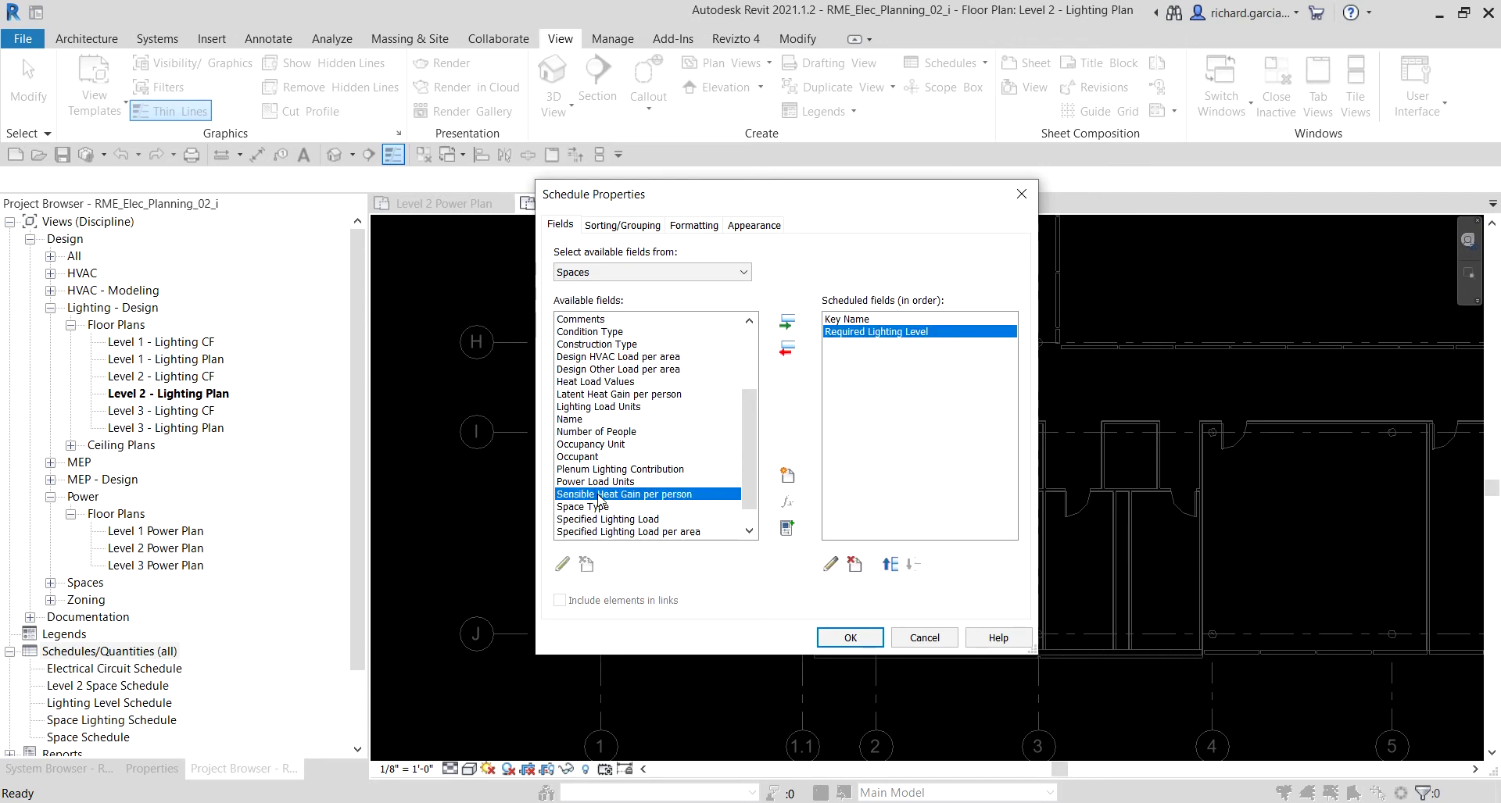
left_click(873, 336)
left_click(850, 640)
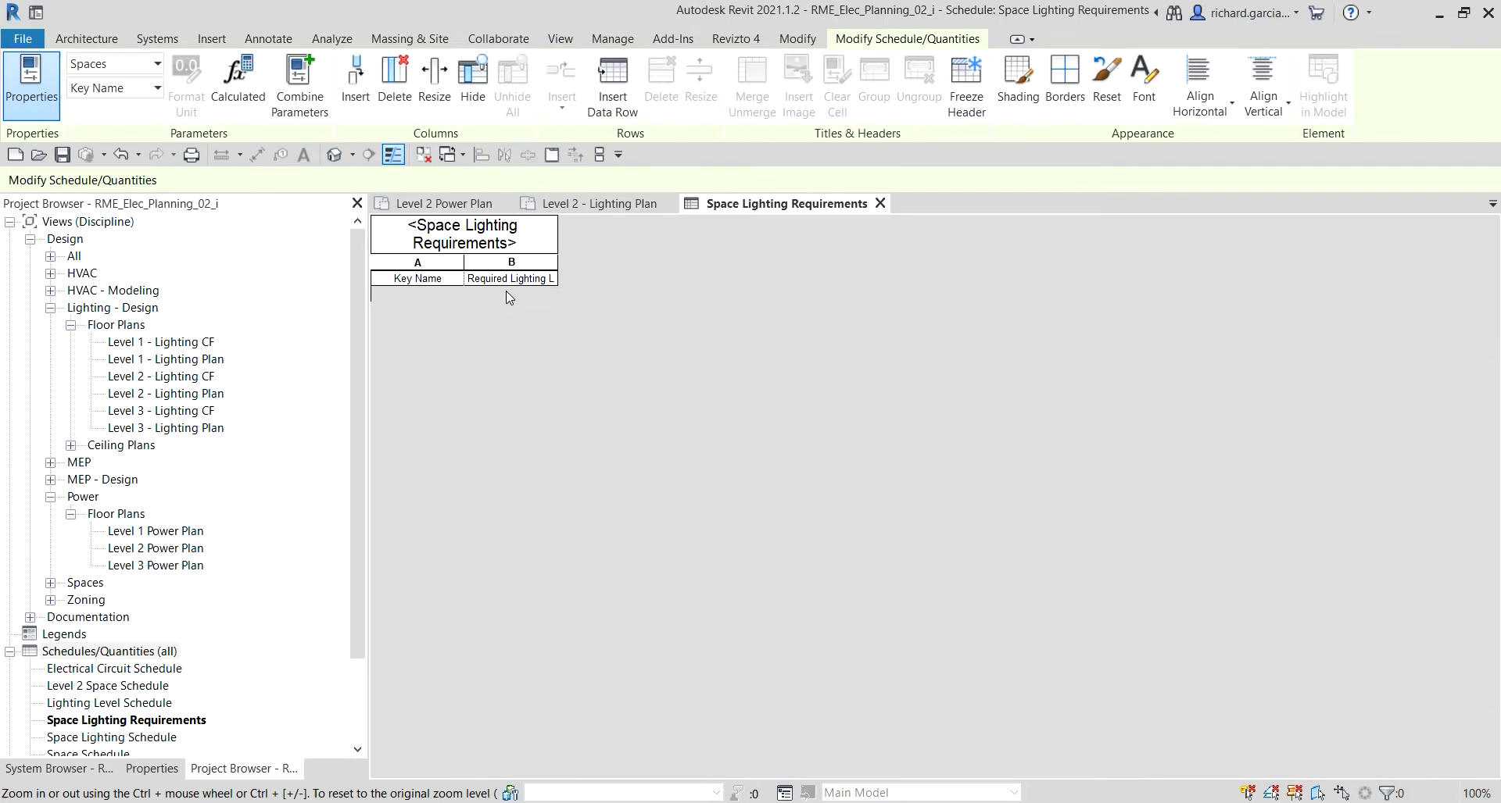
Widen the Required Lighting Level column to fit its full heading and insert one data row
left_click(507, 289)
left_click_drag(558, 263, 696, 263)
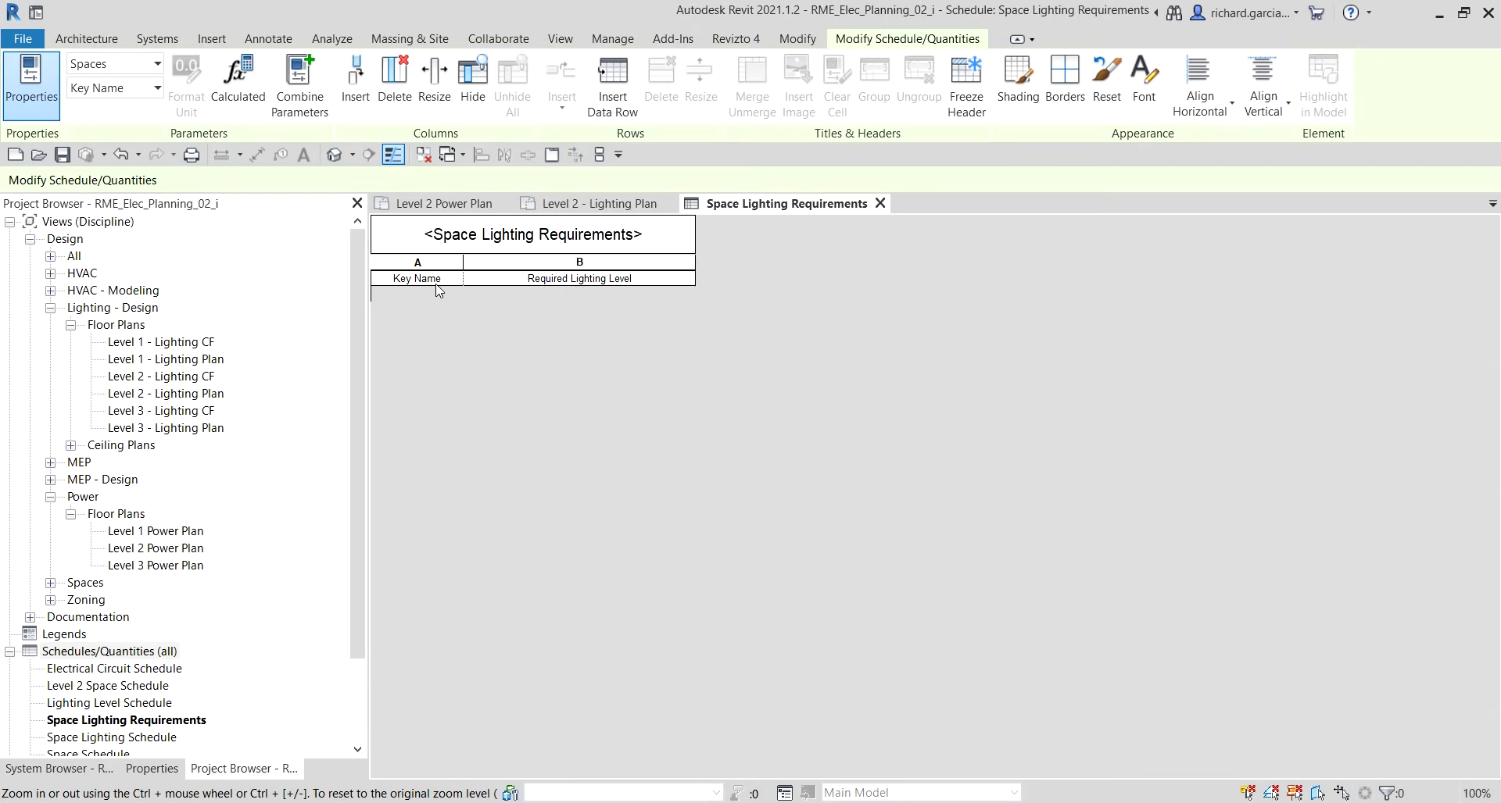
left_click(599, 283)
left_click(603, 92)
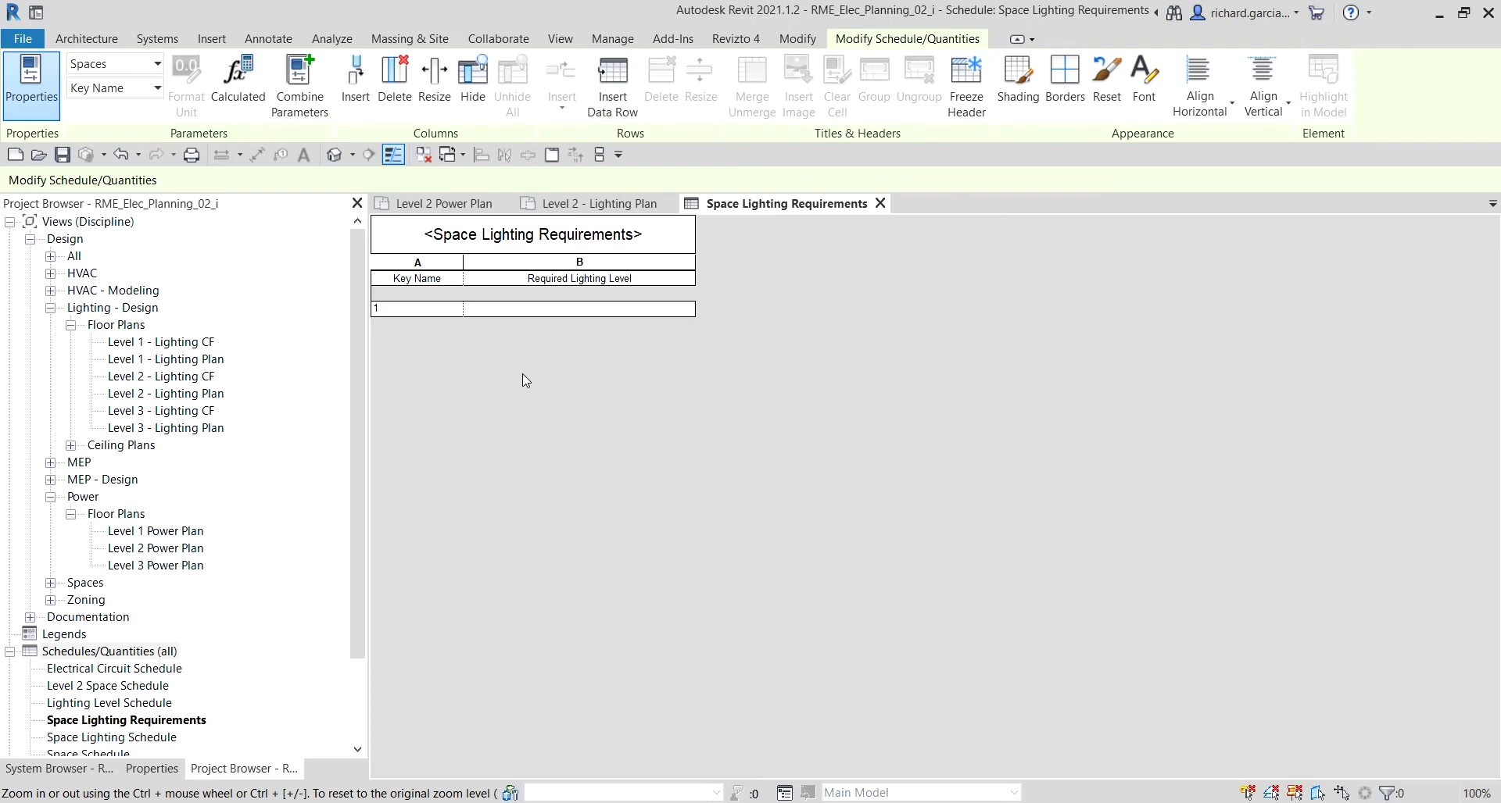
Name the first key row Open Office and set its required lighting level to 45 fc
left_click(425, 309)
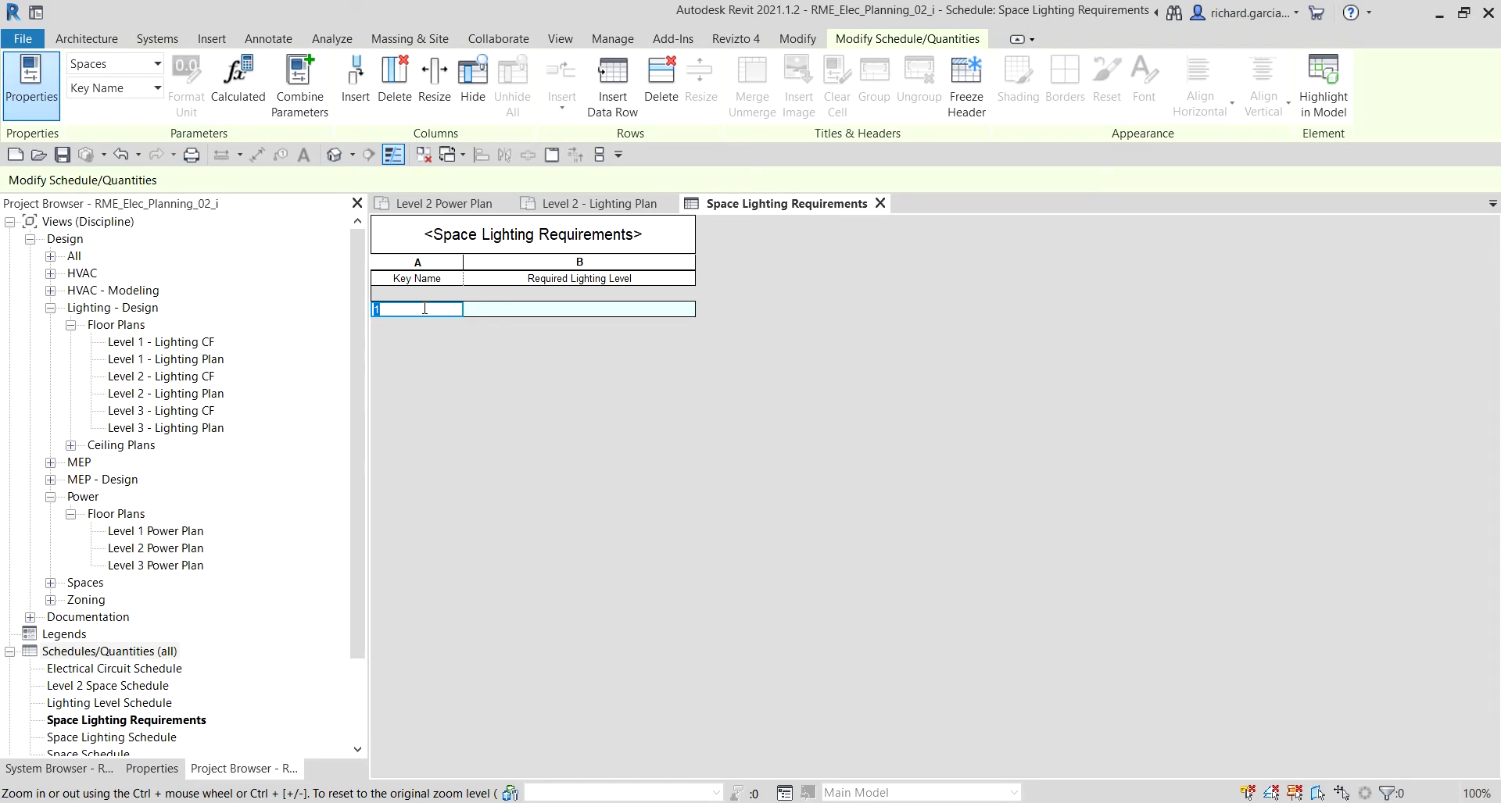
type("Open Office")
left_click(551, 311)
left_click(551, 310)
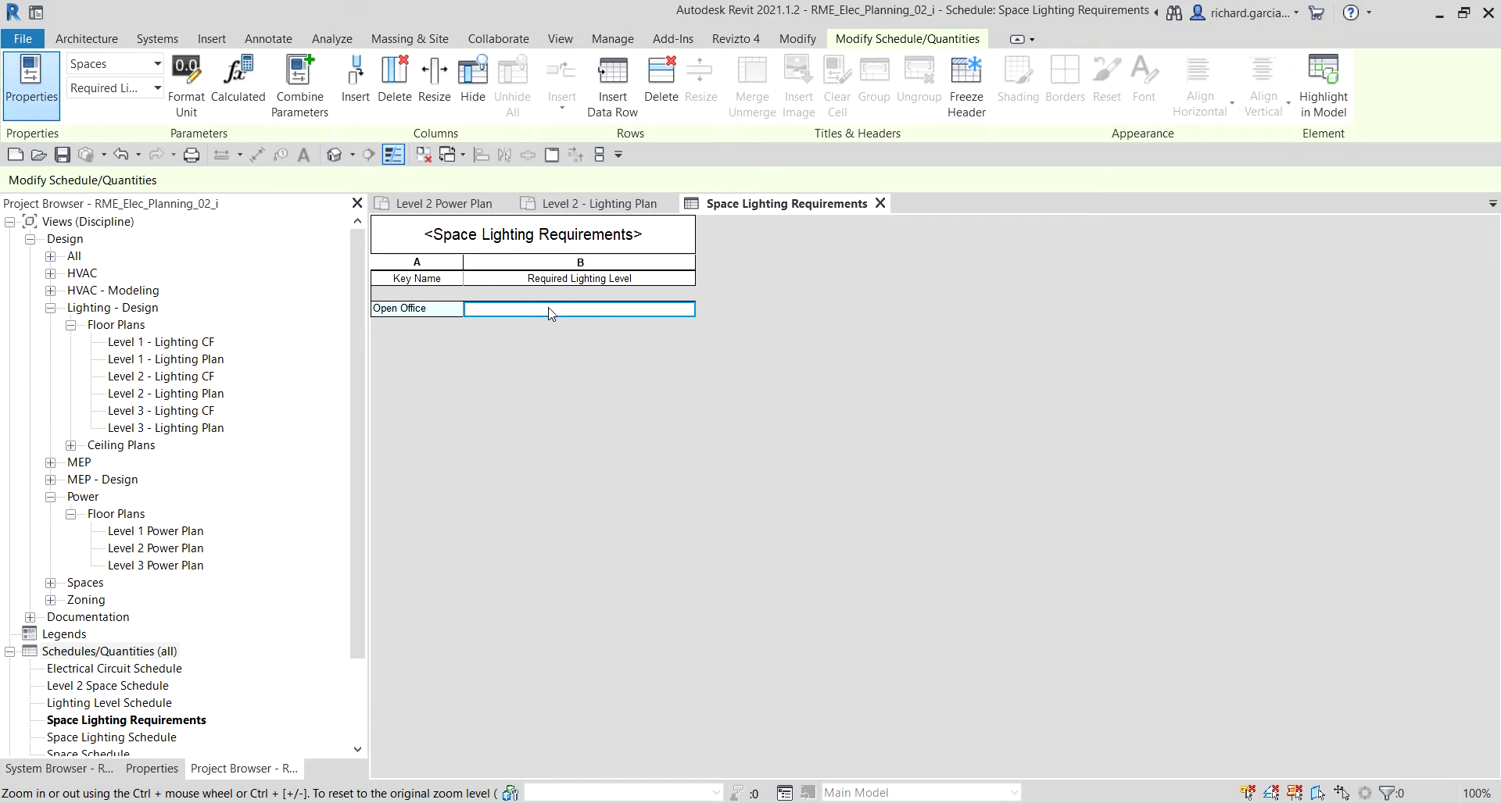
type("45")
key("BackSpace")
key("BackSpace")
type("fc")
Insert thirteen more data rows in the Space Lighting Requirements schedule
left_click(612, 86)
left_click(624, 94)
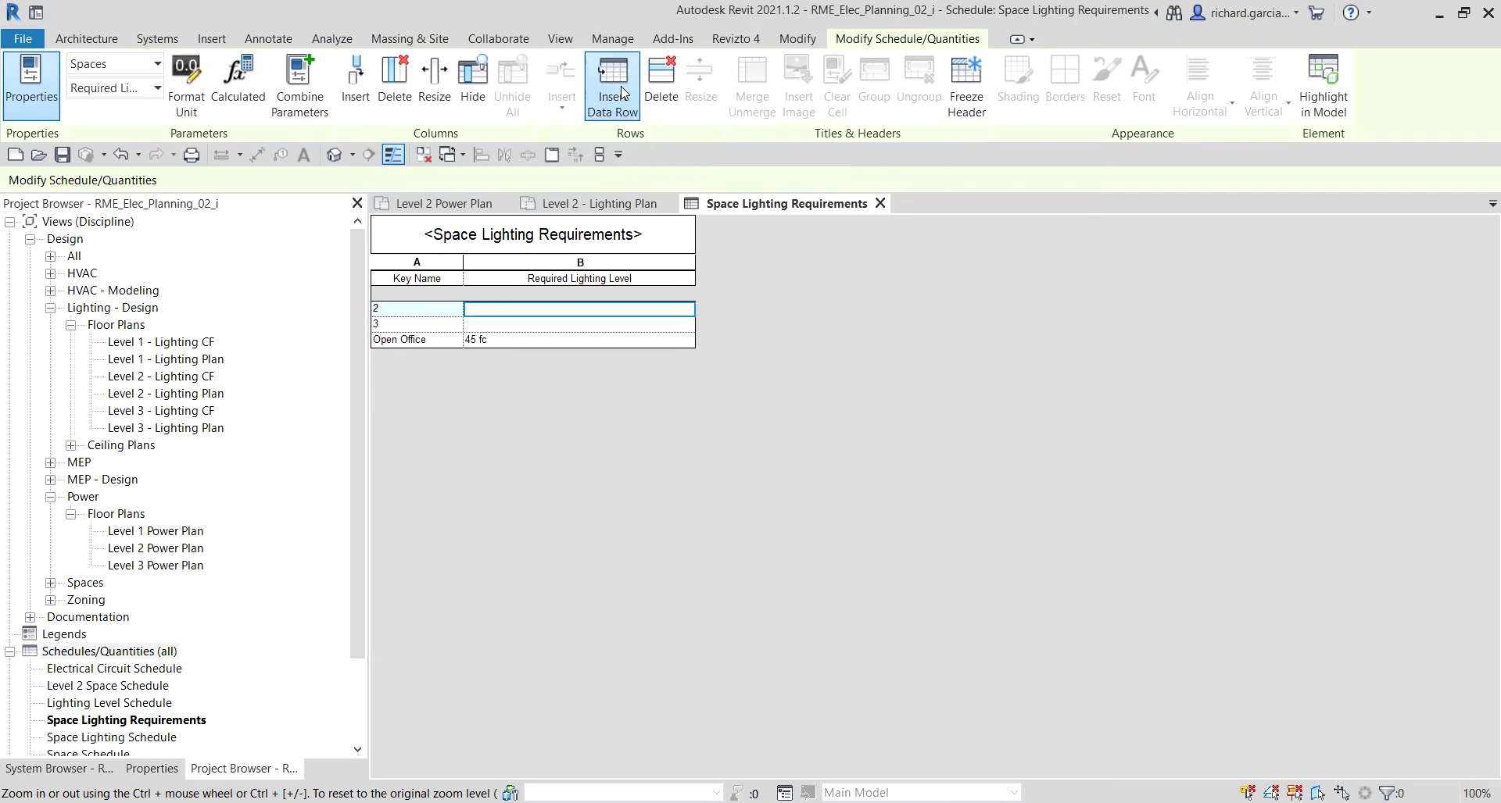
left_click(621, 90)
left_click(621, 90)
left_click(621, 89)
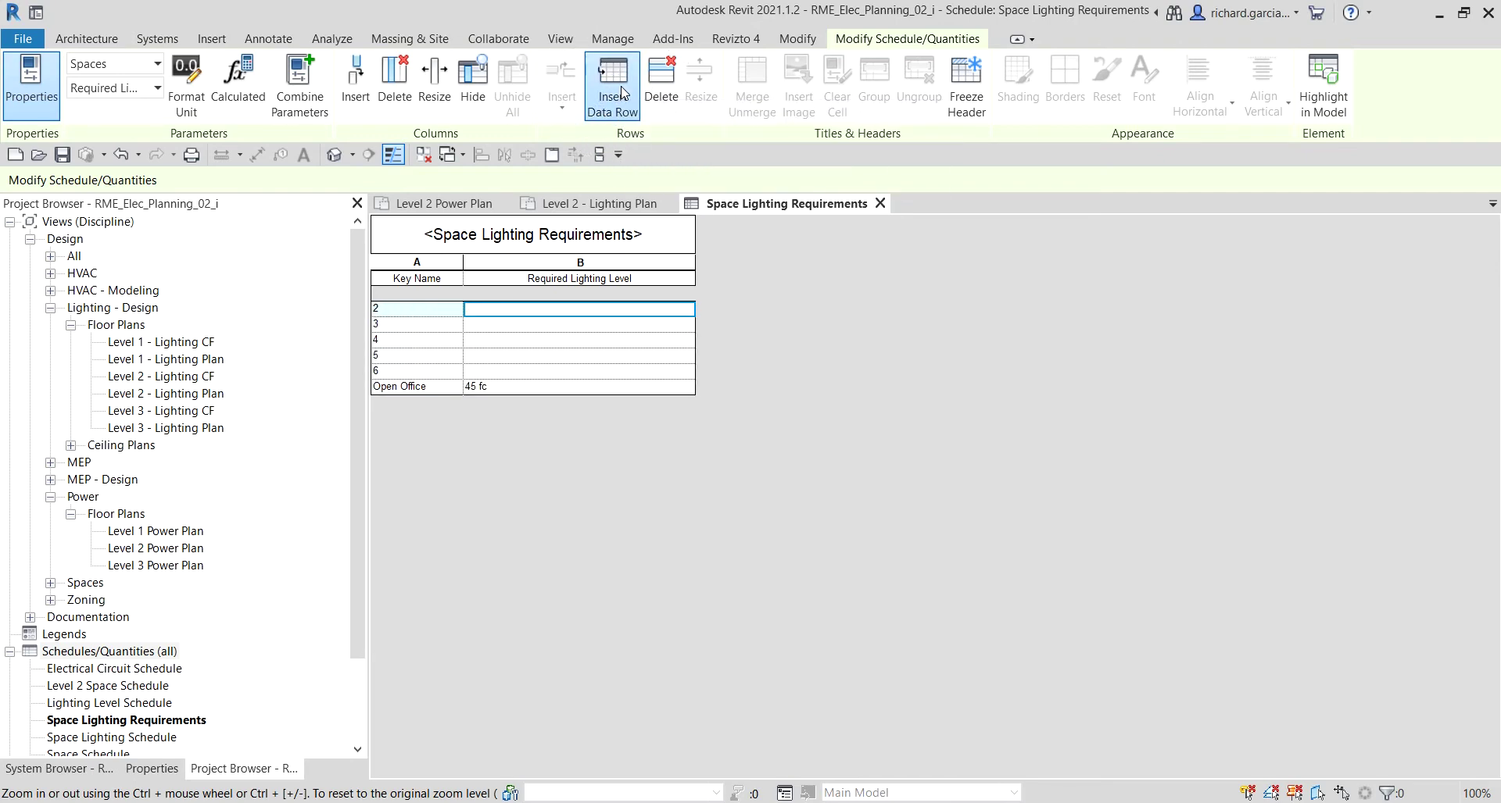
left_click(622, 90)
left_click(621, 90)
left_click(621, 90)
left_click(621, 90)
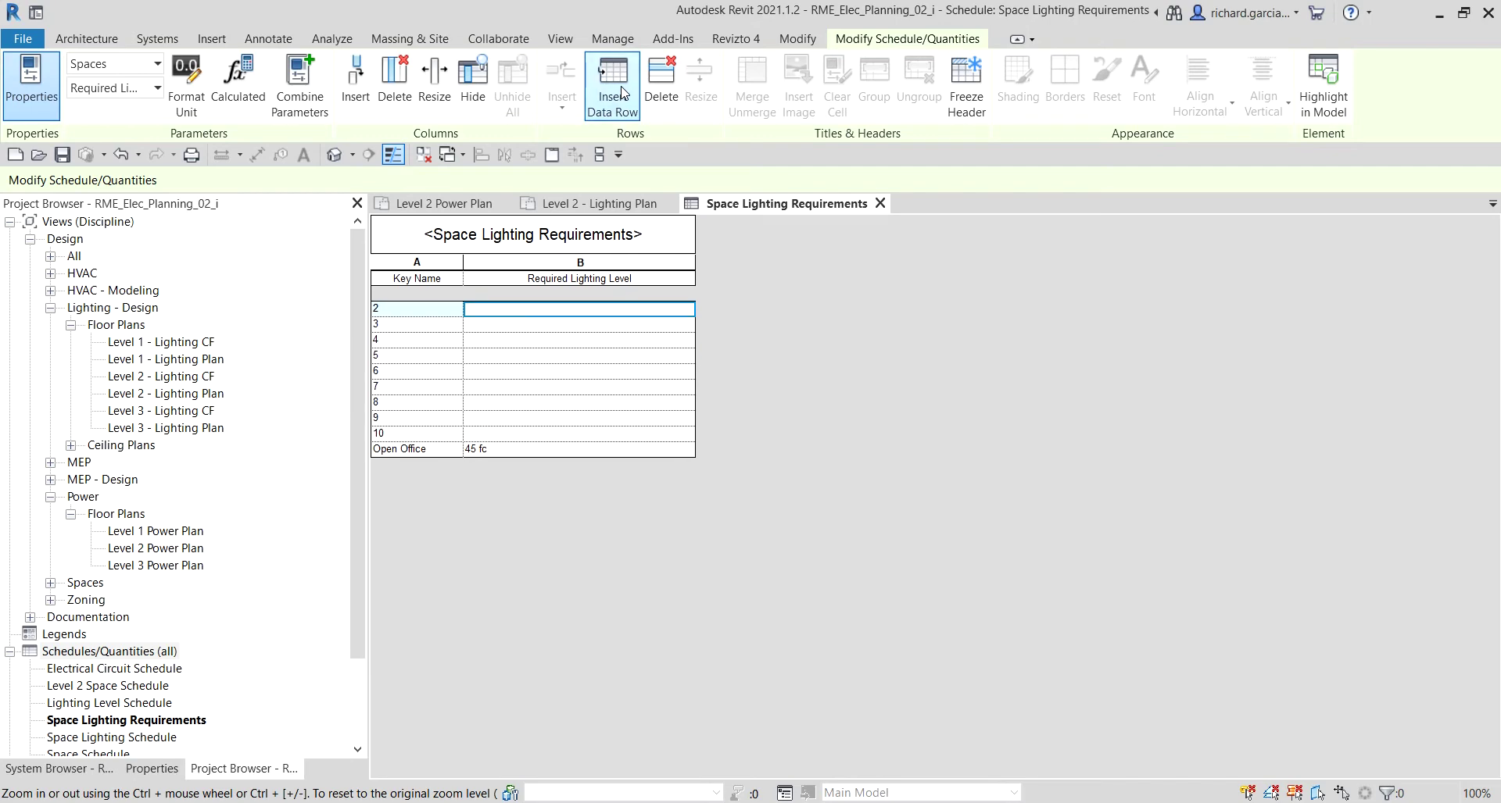
left_click(621, 90)
left_click(622, 89)
left_click(621, 90)
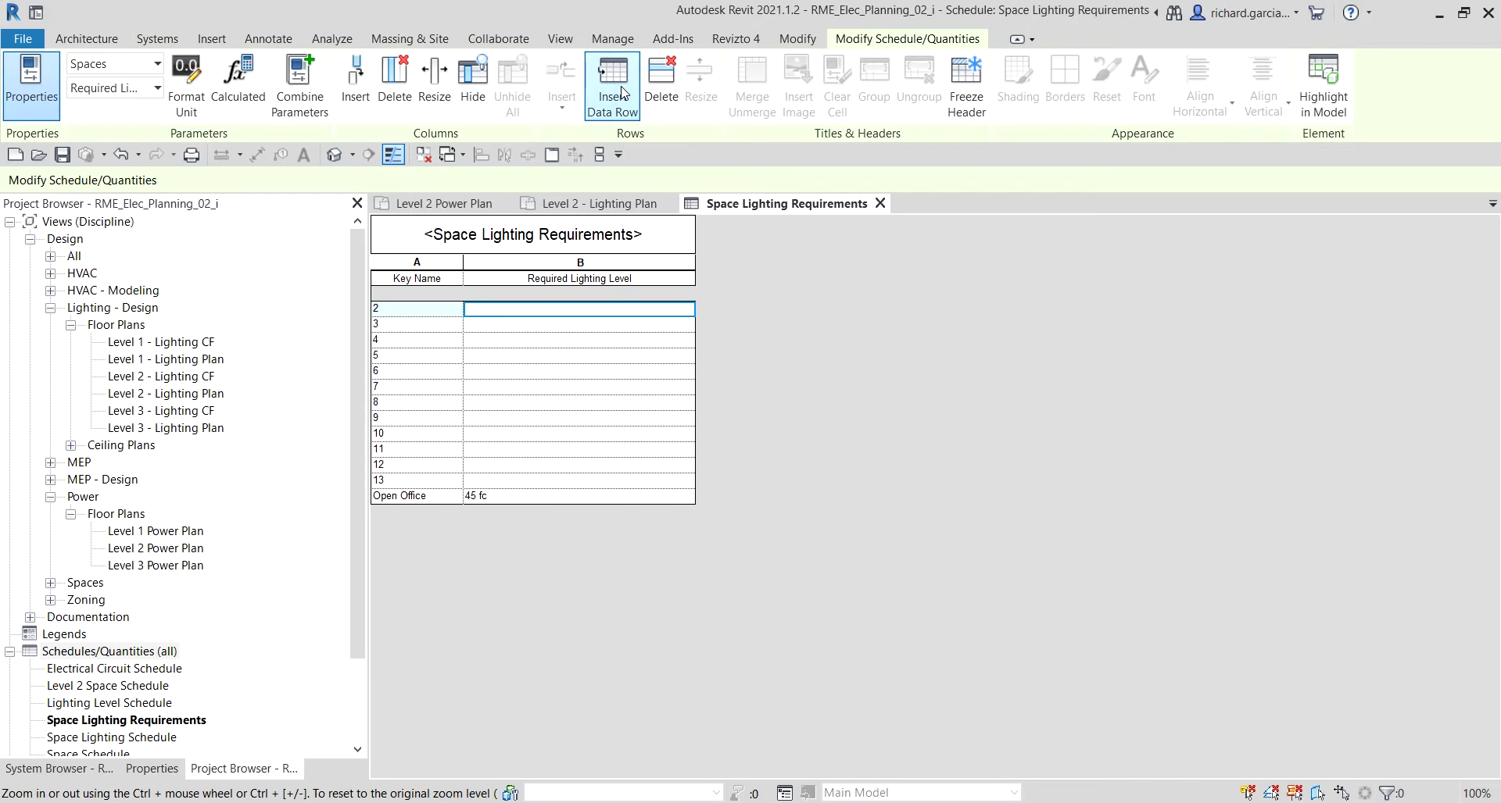
left_click(622, 90)
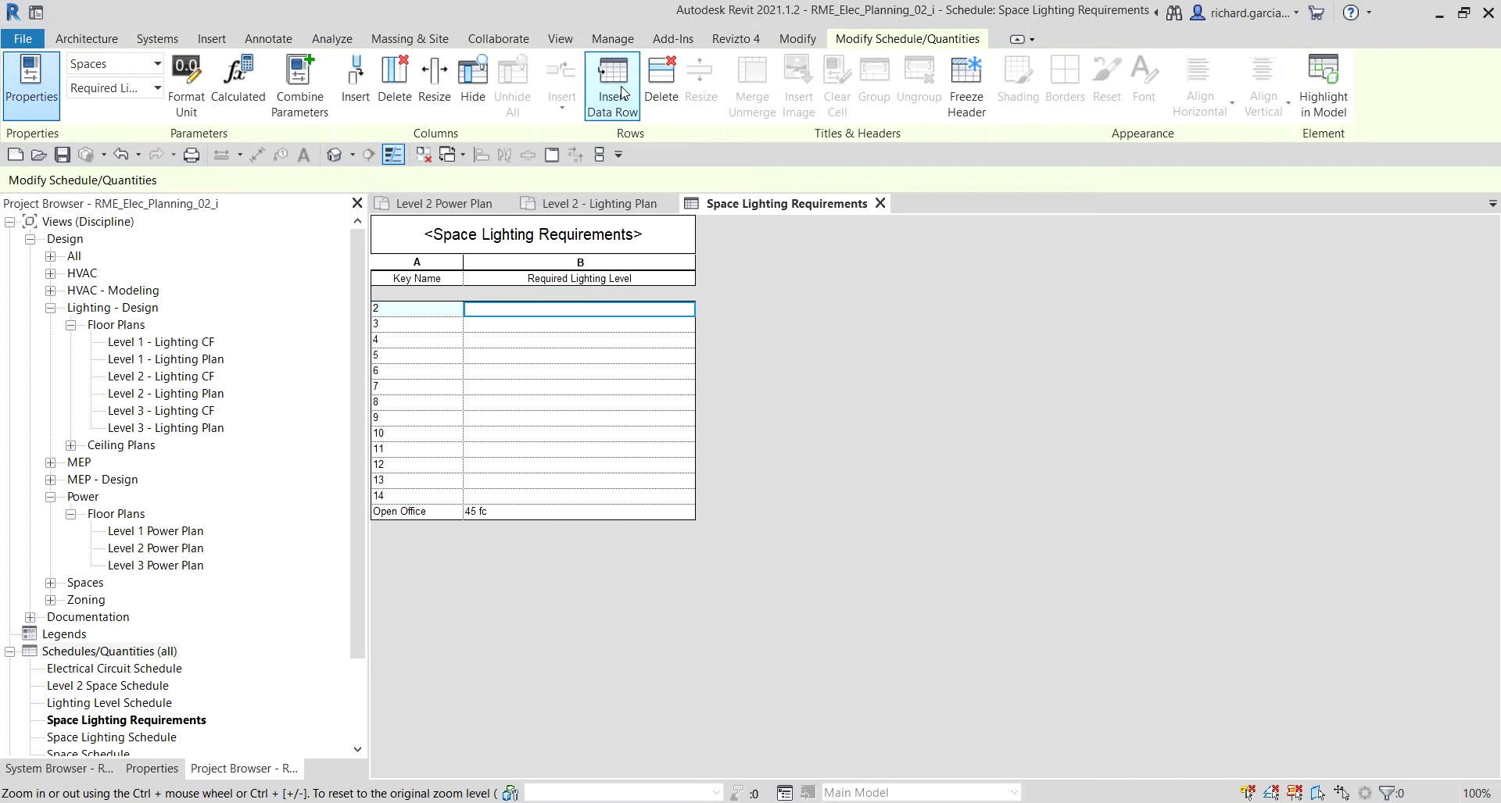
Name four of the new key rows Assembly, Building Services, Cafeteria/Lounge and Circulation
left_click(436, 310)
type("Assembly")
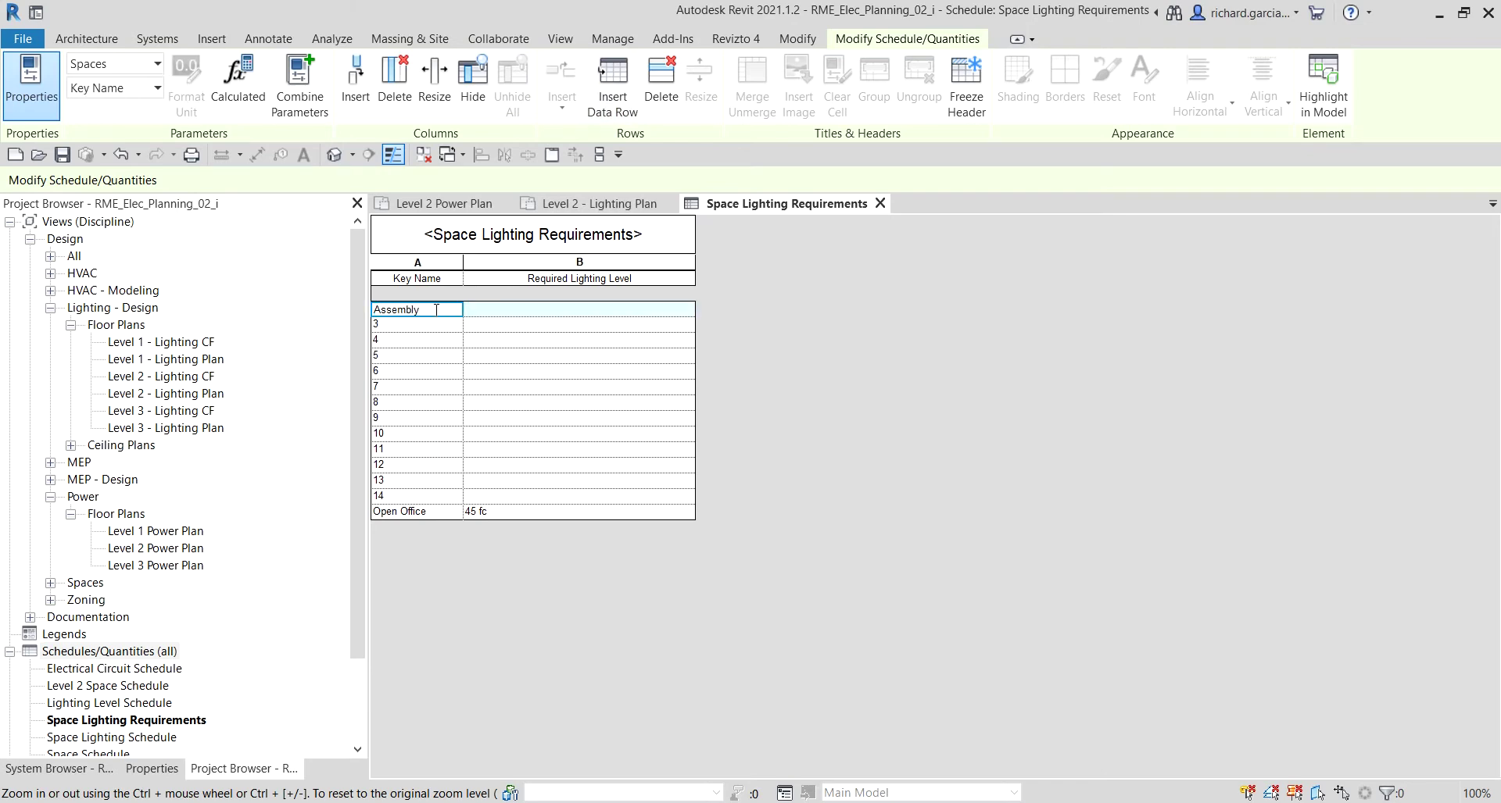
key("Return")
type("Building Services")
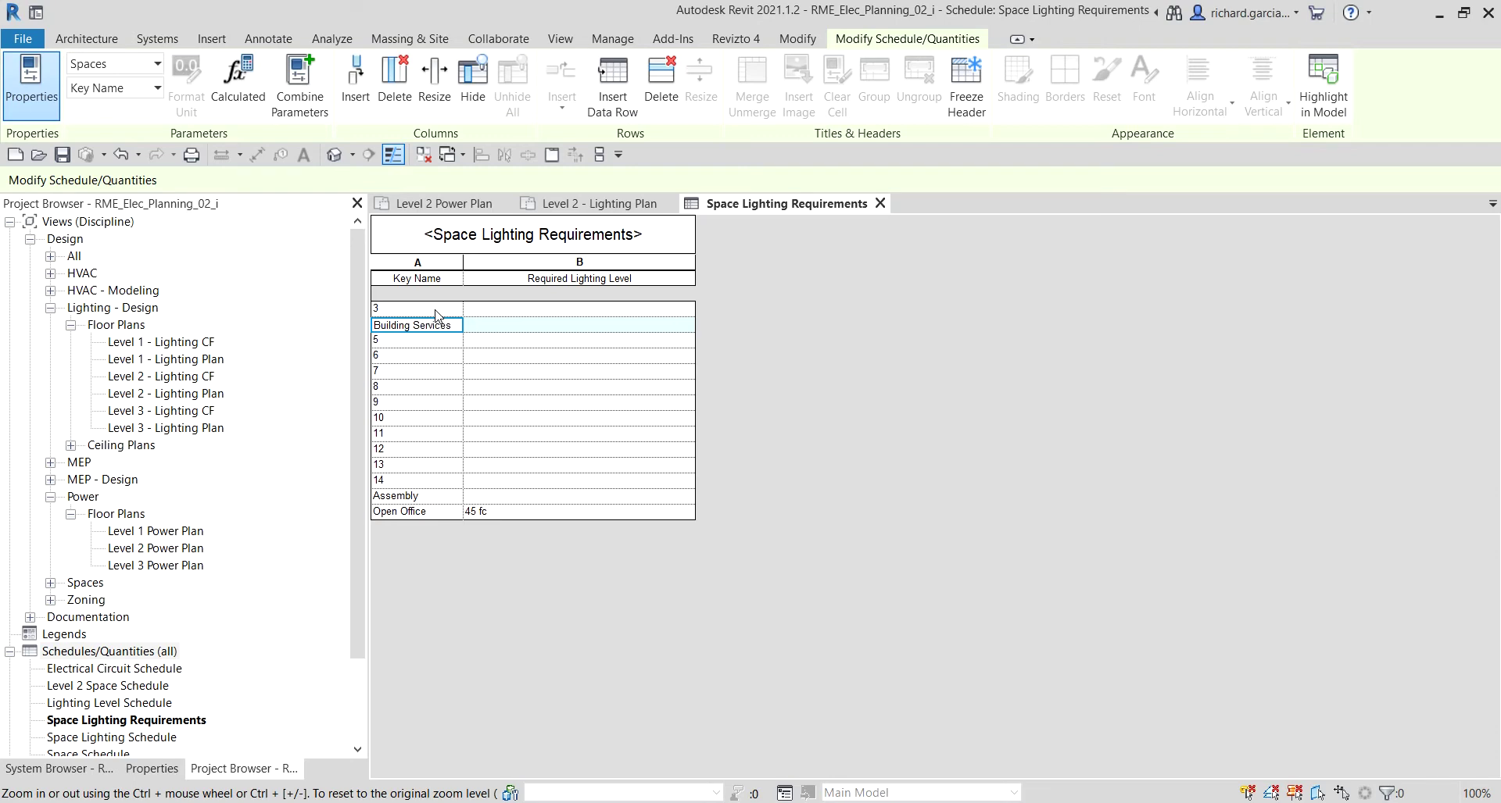
key("Return")
type("C")
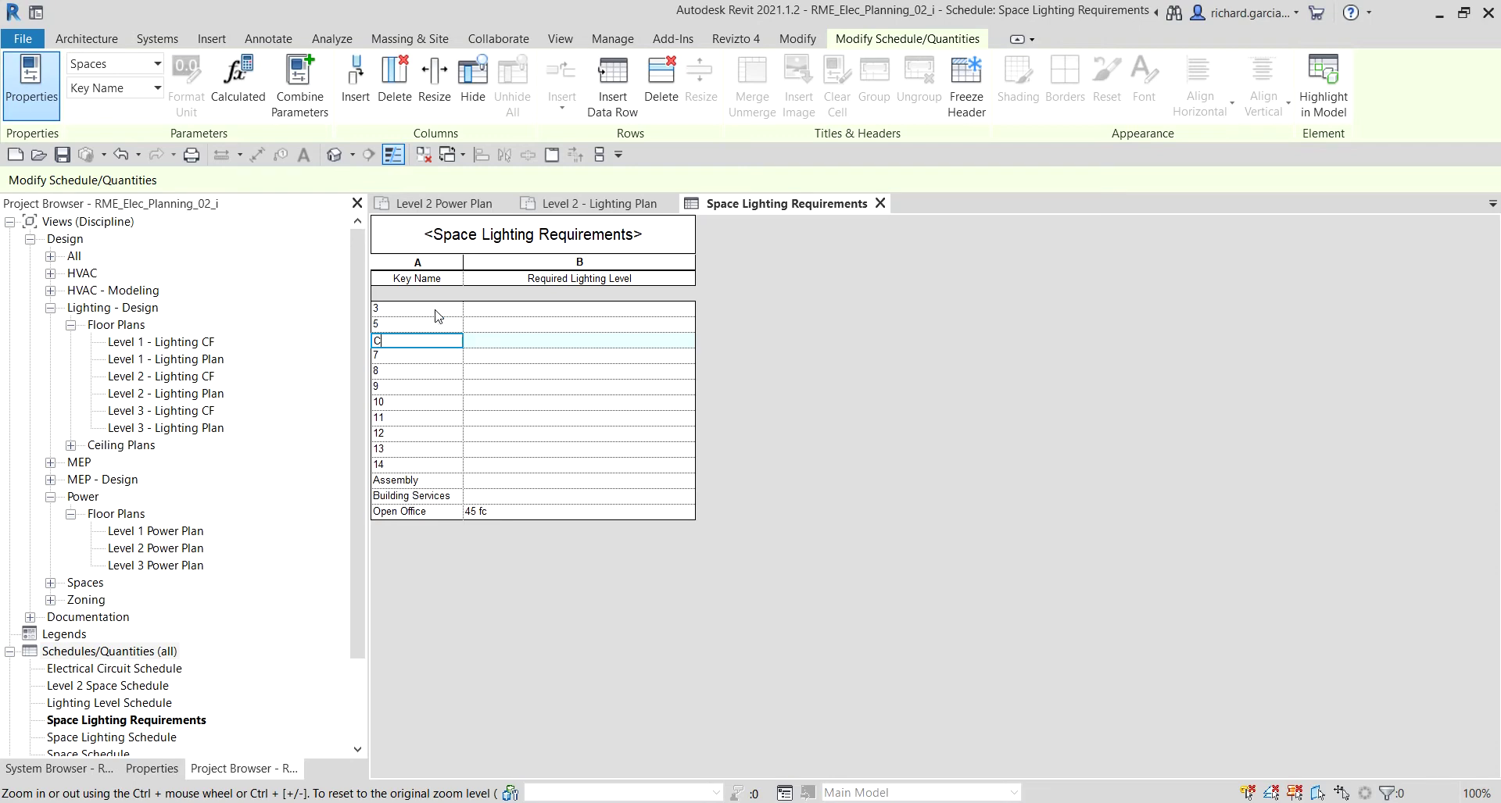
type("afeteria/Lounge")
key("Return")
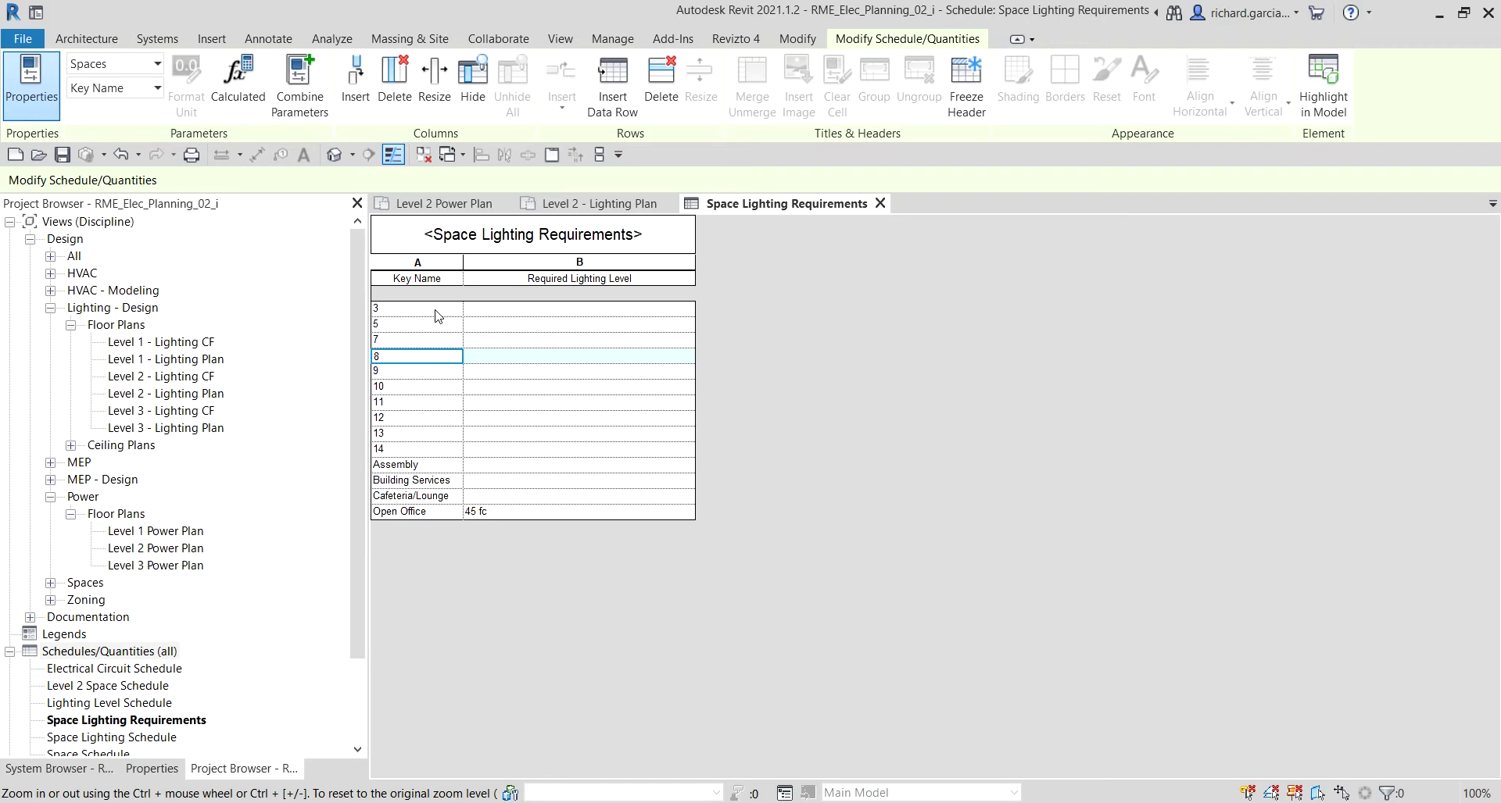
type("Circulation")
key("Return")
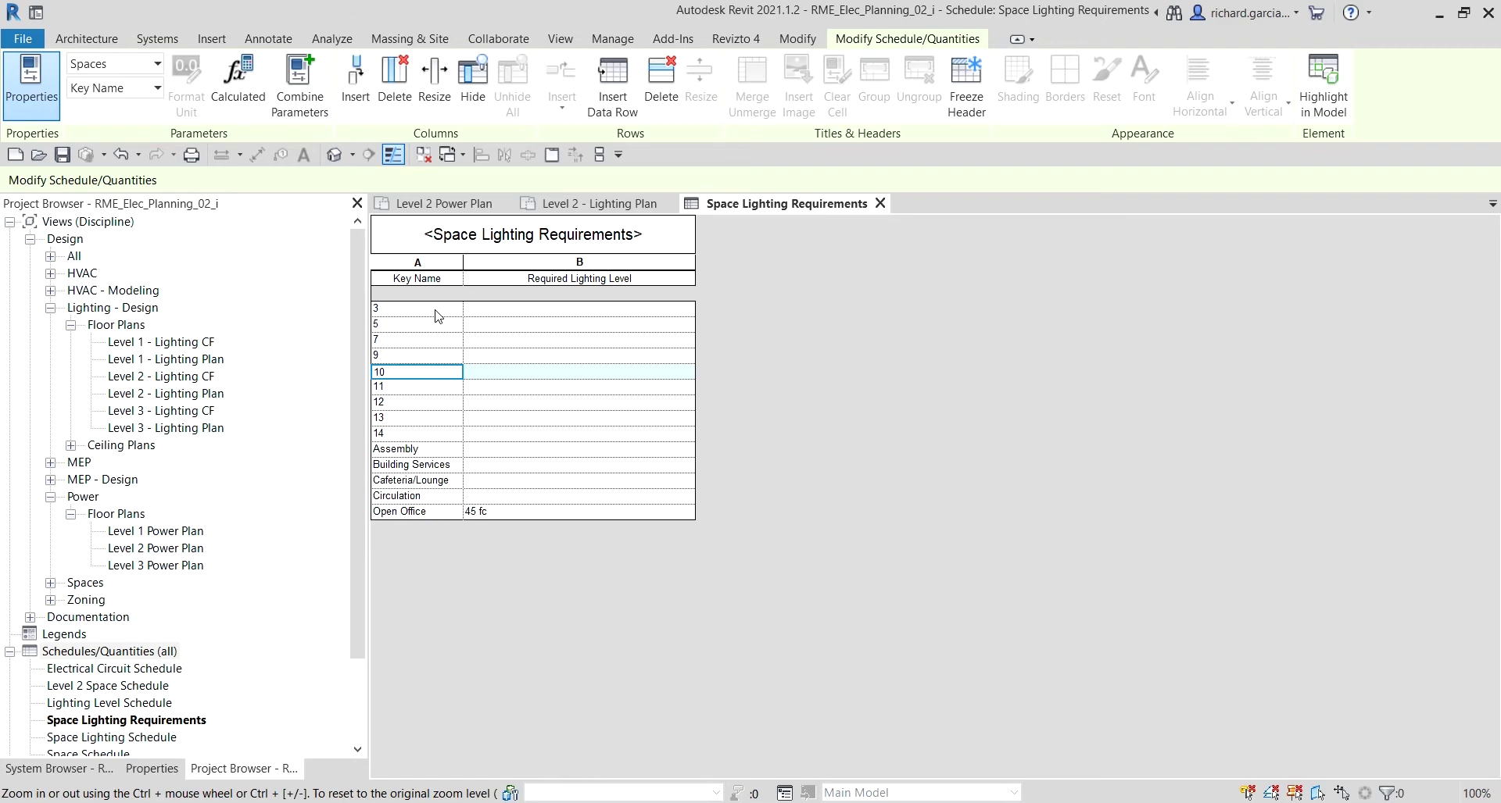
Name two more of the numbered key rows Computer and Conference
type("COmputer")
key("BackSpace")
key("BackSpace")
key("BackSpace")
key("BackSpace")
key("BackSpace")
key("BackSpace")
key("BackSpace")
type("omputer")
key("Return")
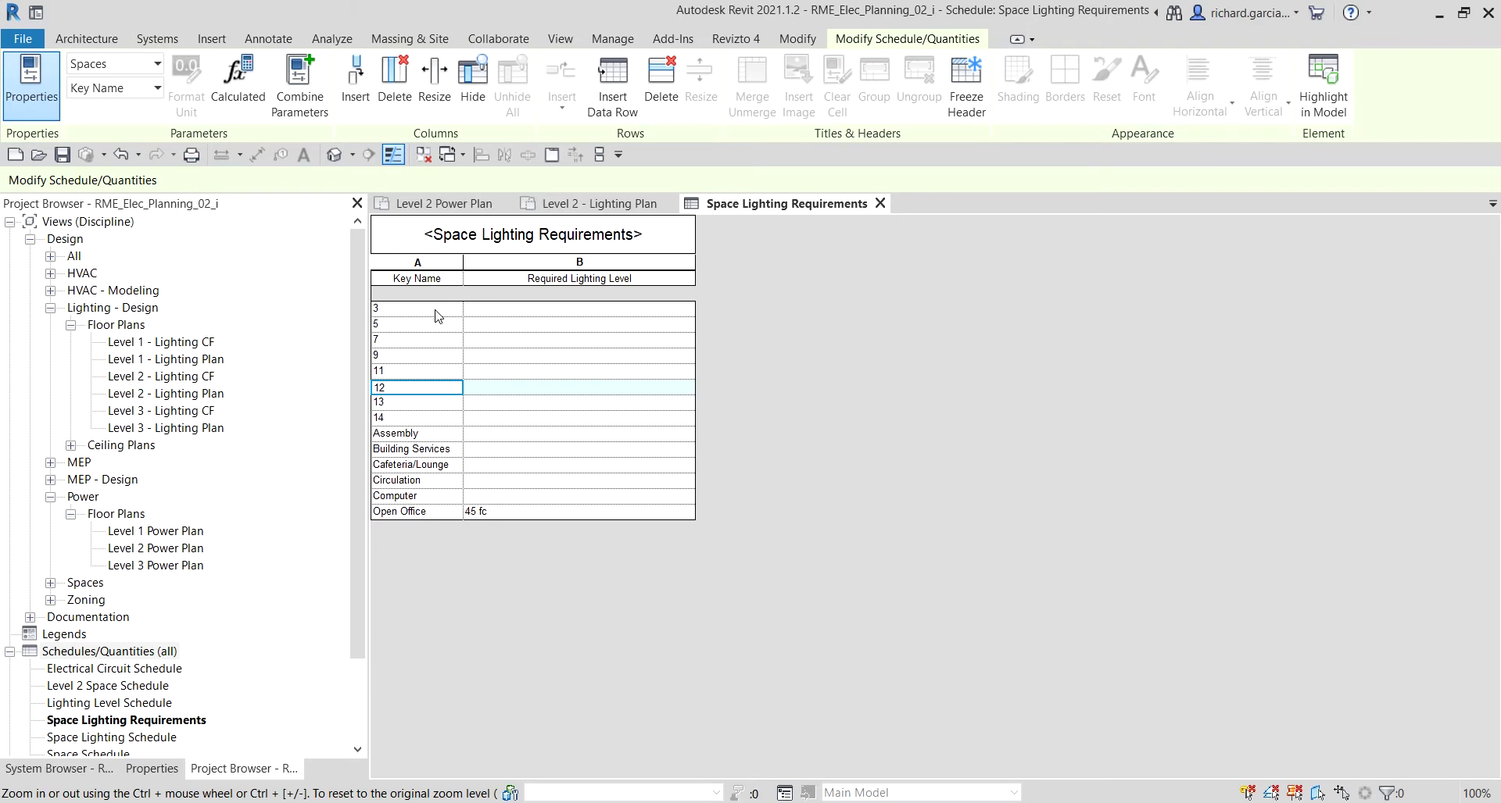
type("Conference")
key("Return")
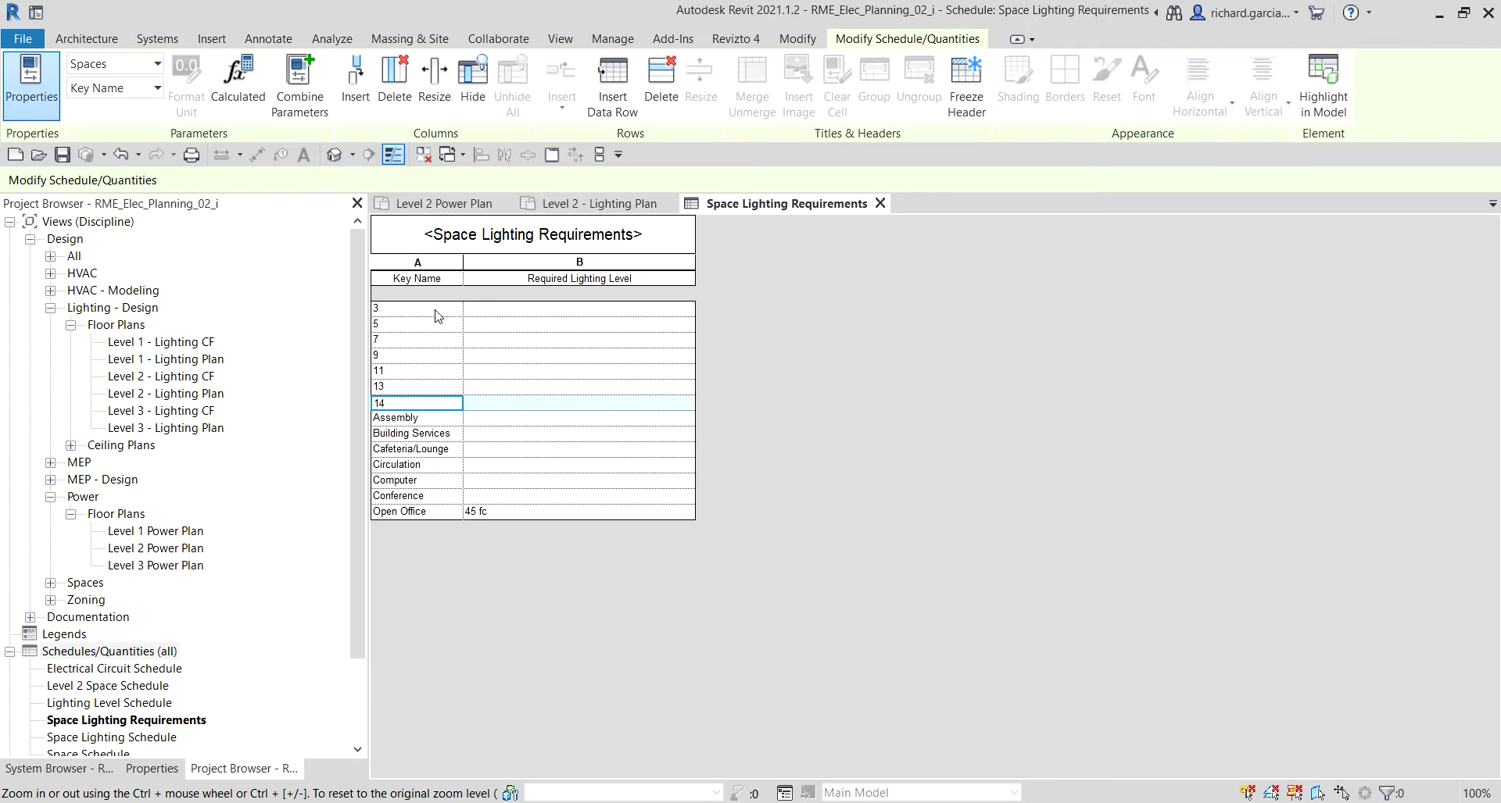
Name two of the remaining numbered key rows Instruction-High Task and Instruction-Standard
type("Ins")
type("truction")
type("-High")
type(" Task")
key("Return")
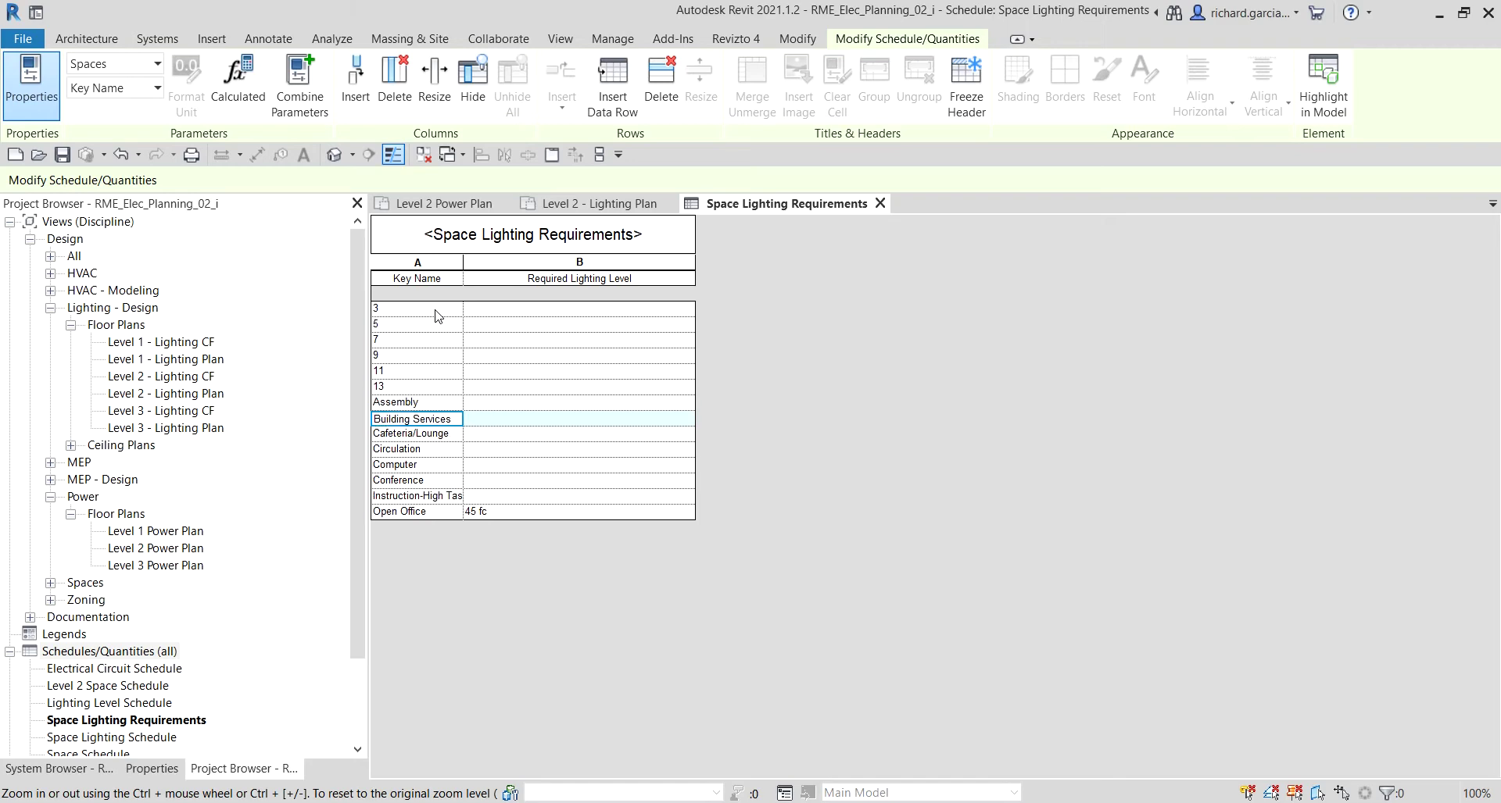
left_click(425, 311)
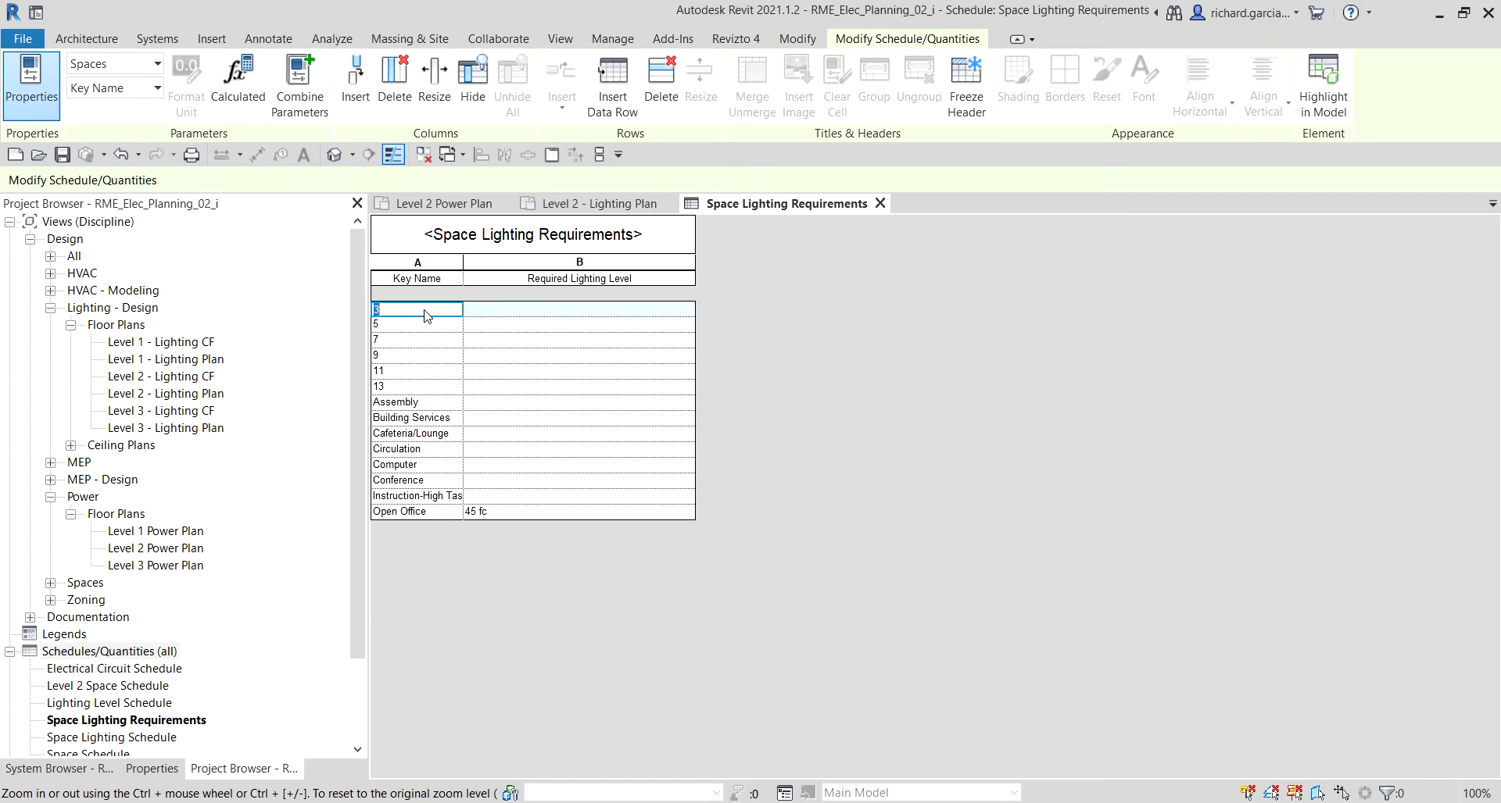
type("Instruction-Stnda")
key("BackSpace")
key("BackSpace")
key("BackSpace")
type("andard")
key("Return")
Name the next two numbered key rows Library and Open Office
type("Library")
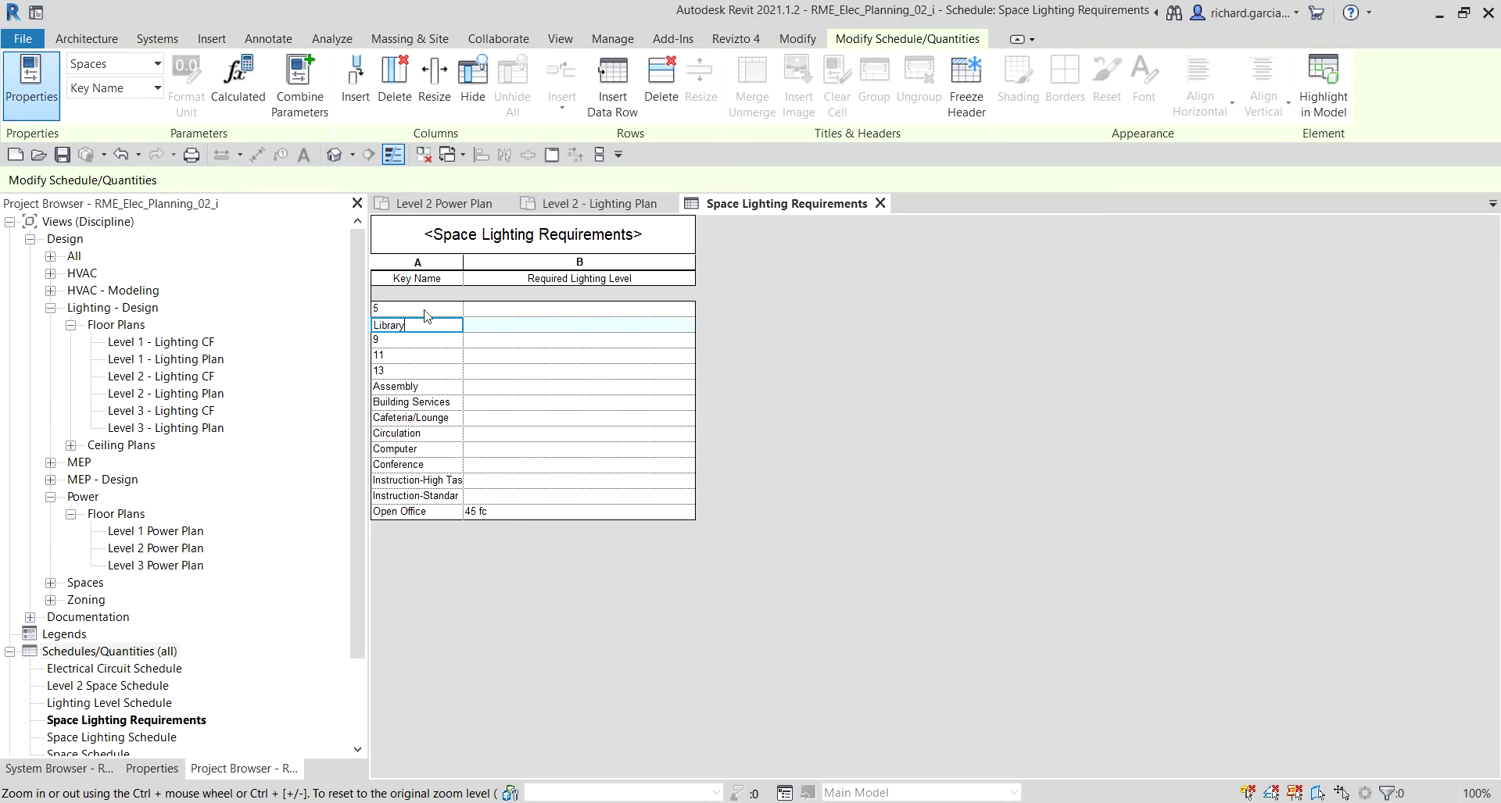
key("Return")
type("O")
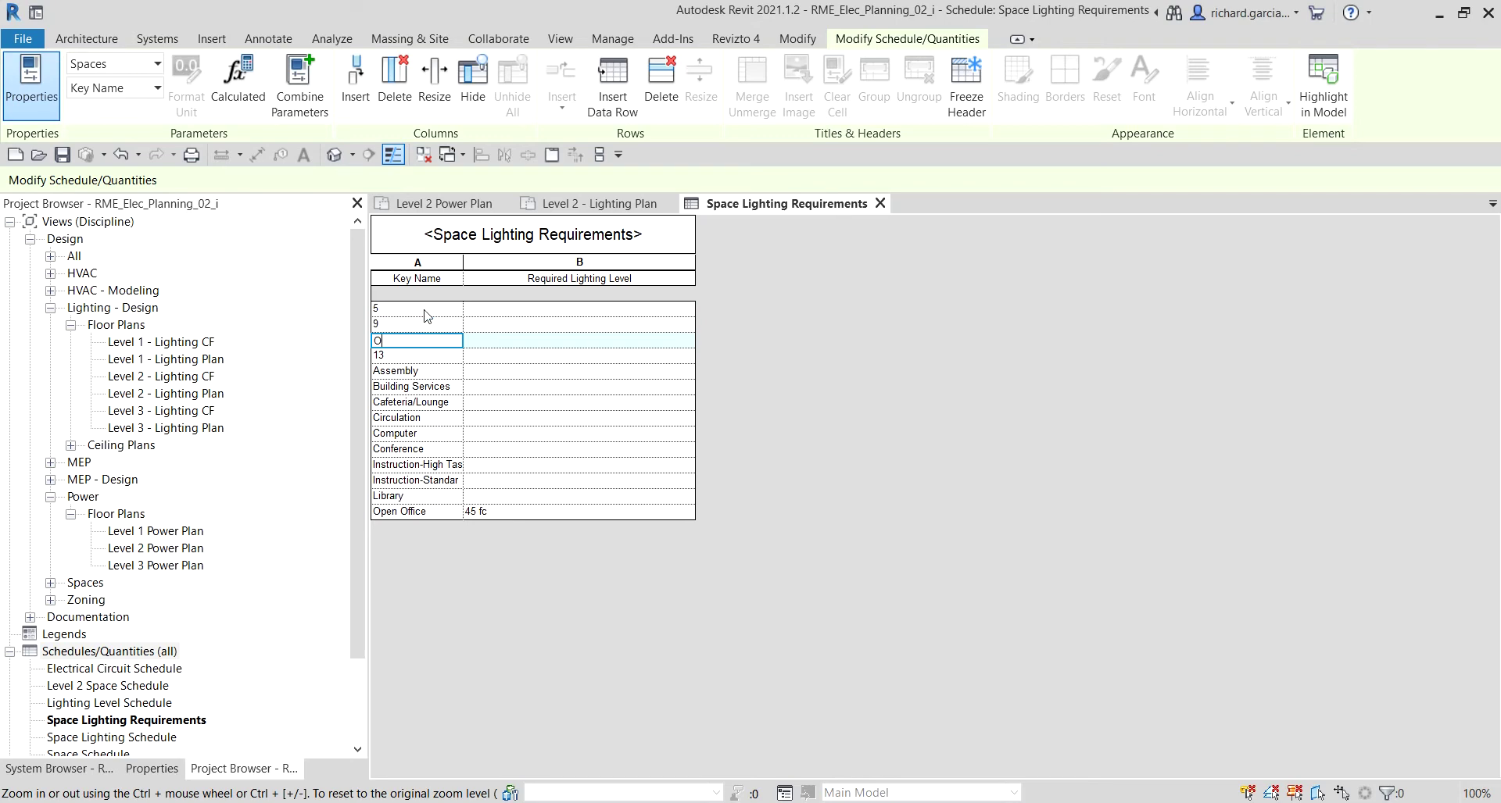
type("pen Office")
key("Return")
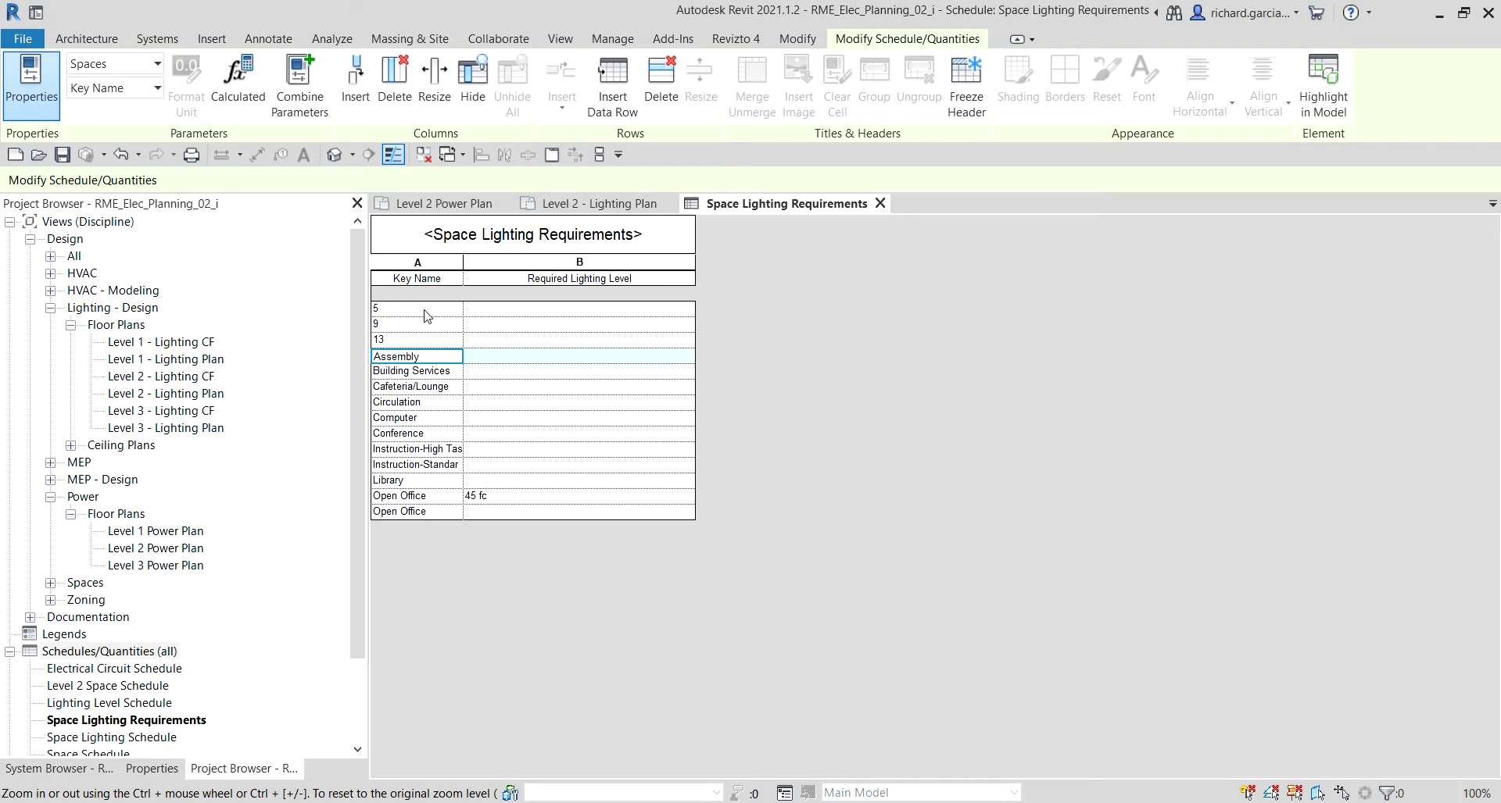
Name the first numbered row in the key schedule Private Office
left_click(427, 316)
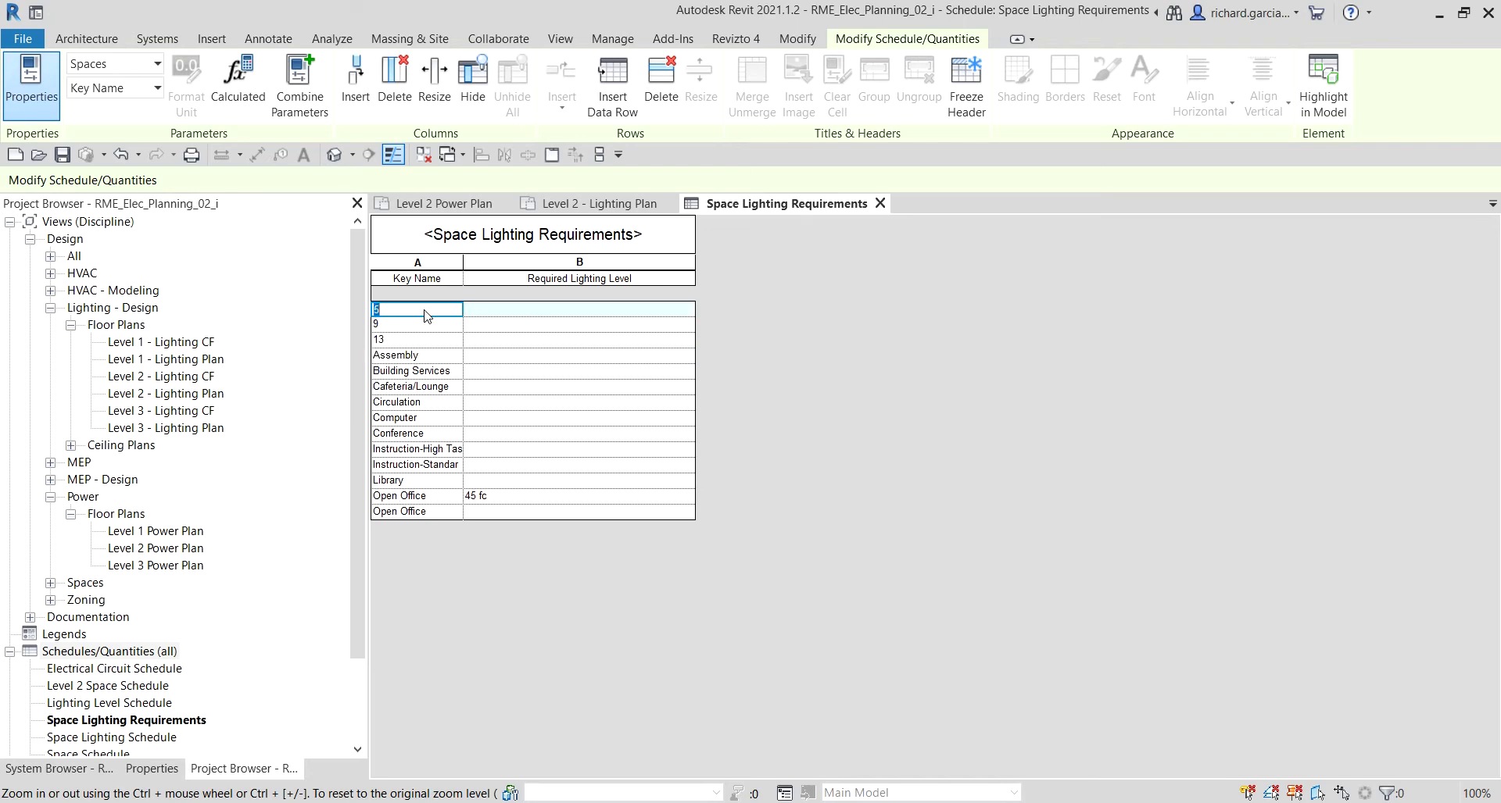
type("r")
type("Priva")
type("te O")
type("ffice")
key("Return")
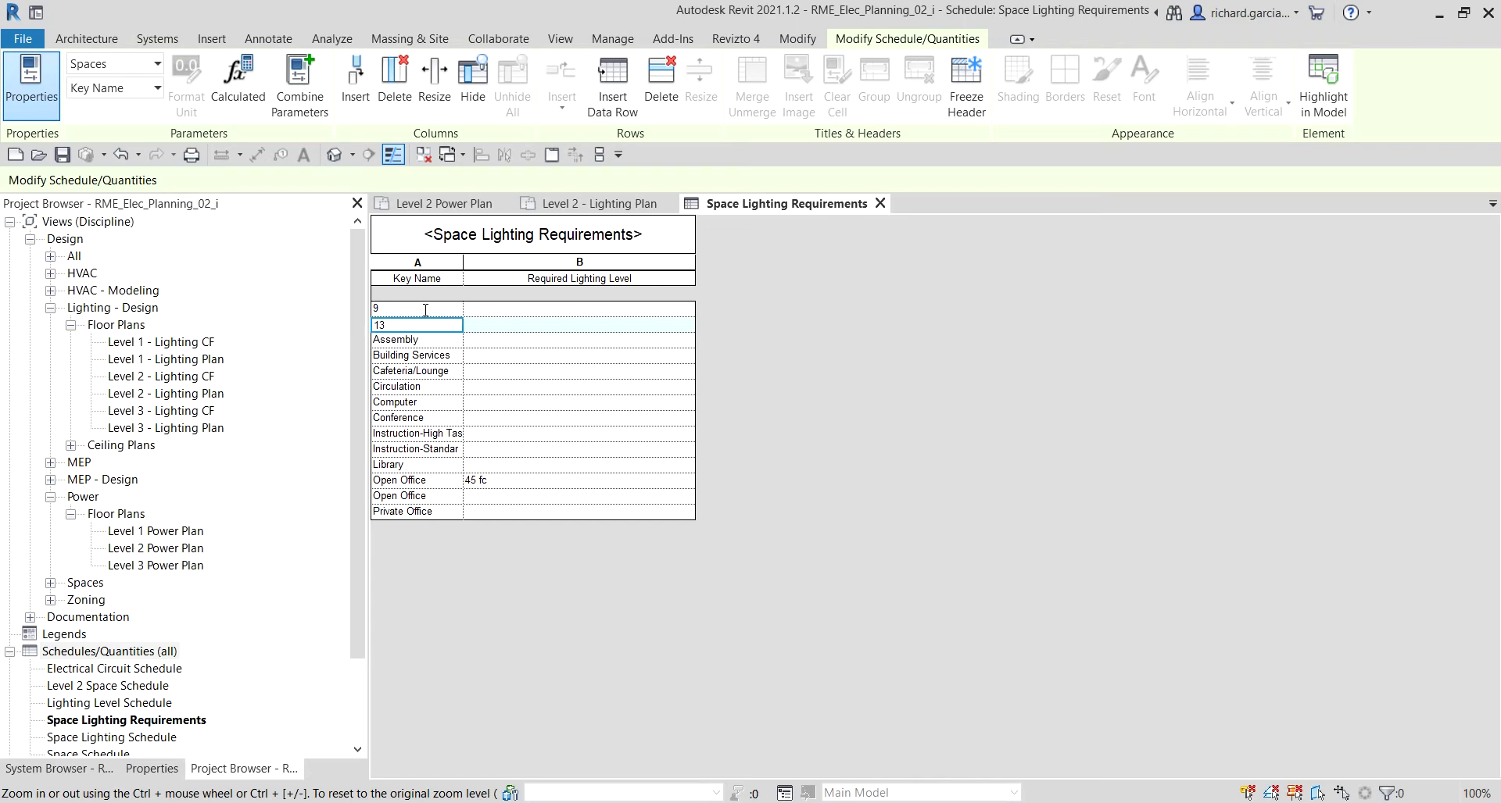
Name the last two numbered key rows Restroom and Support
left_click(426, 311)
type("Restroom")
key("Return")
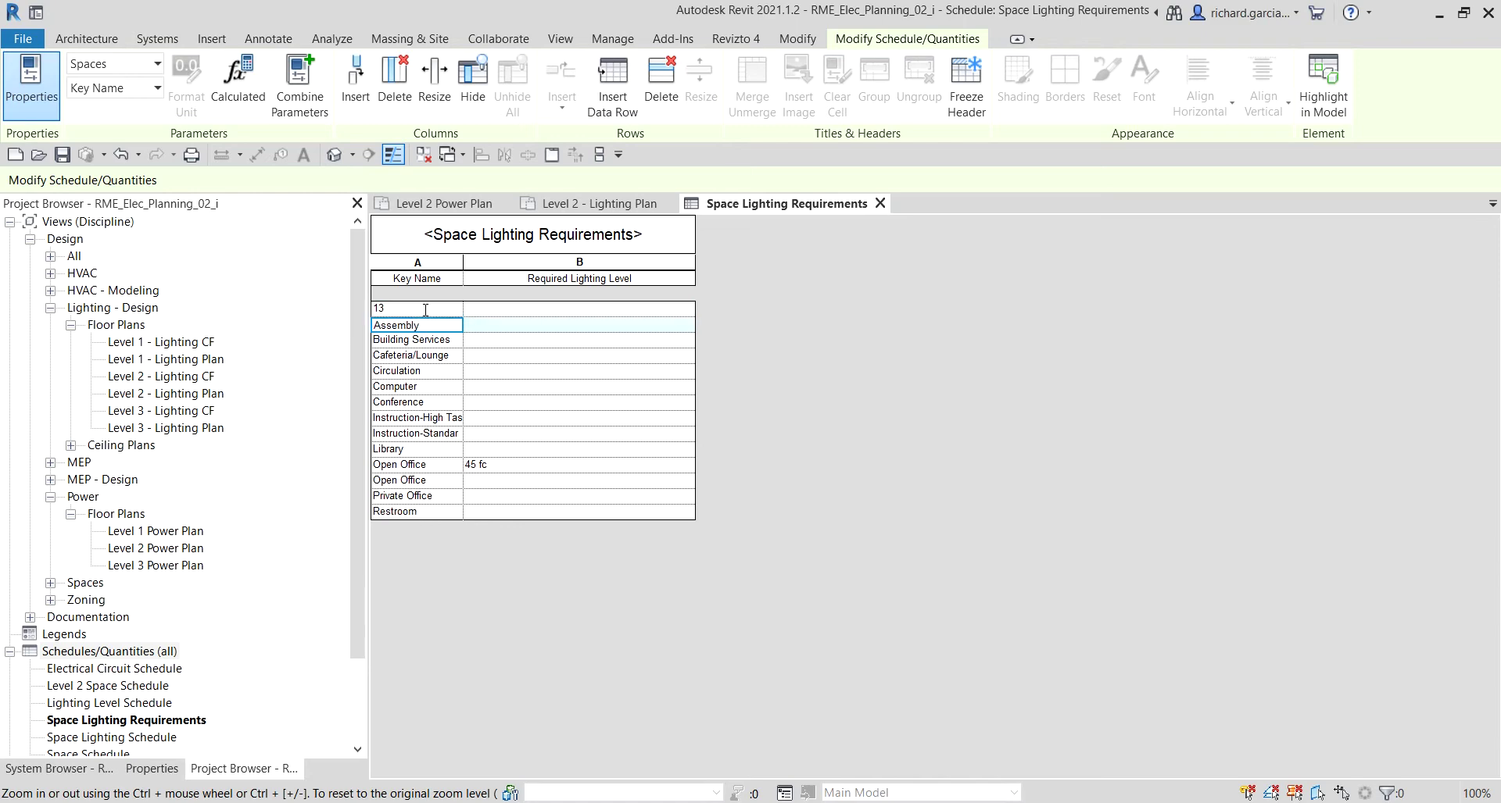
left_click(426, 310)
type("Support")
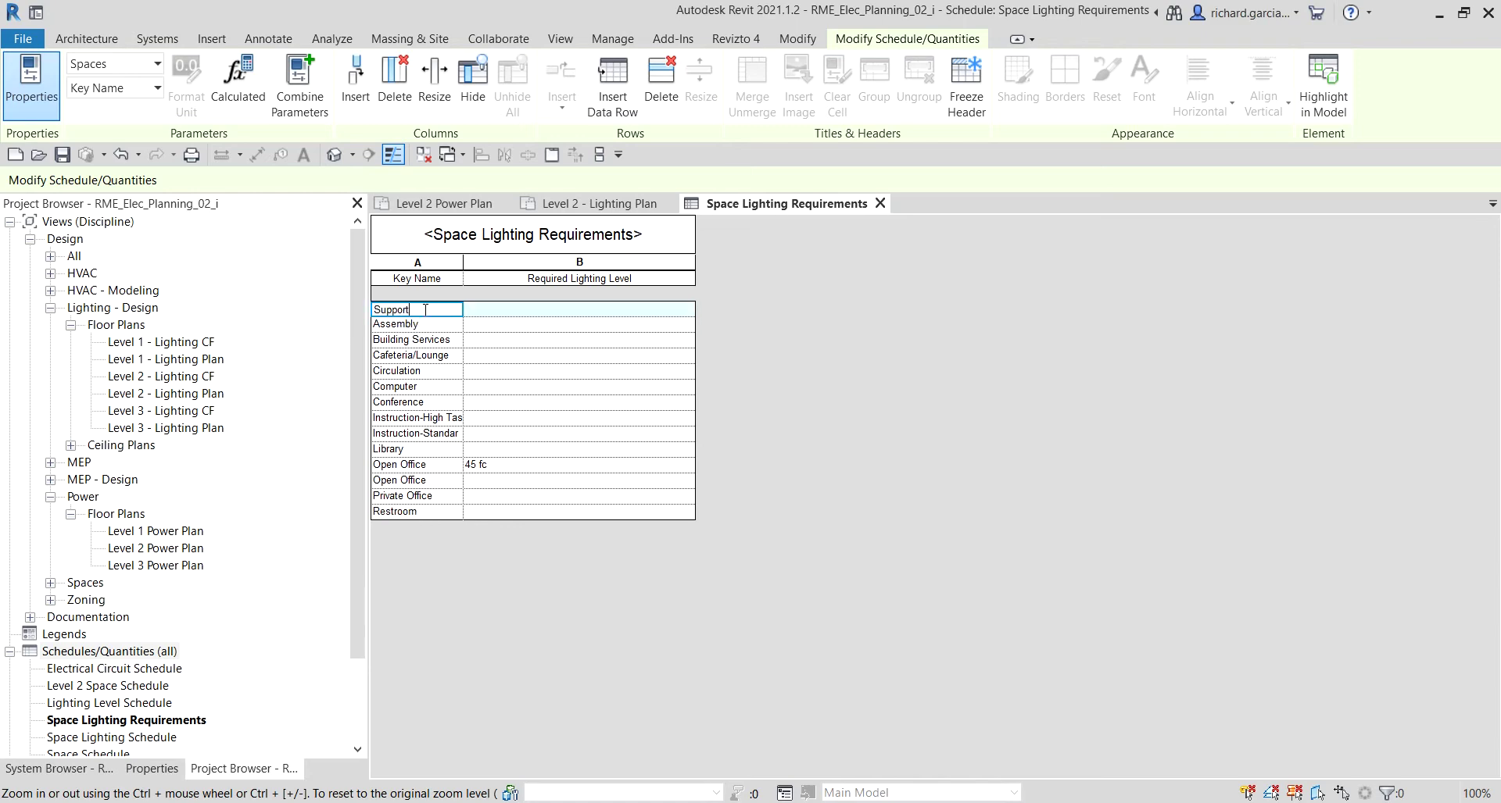
key("Return")
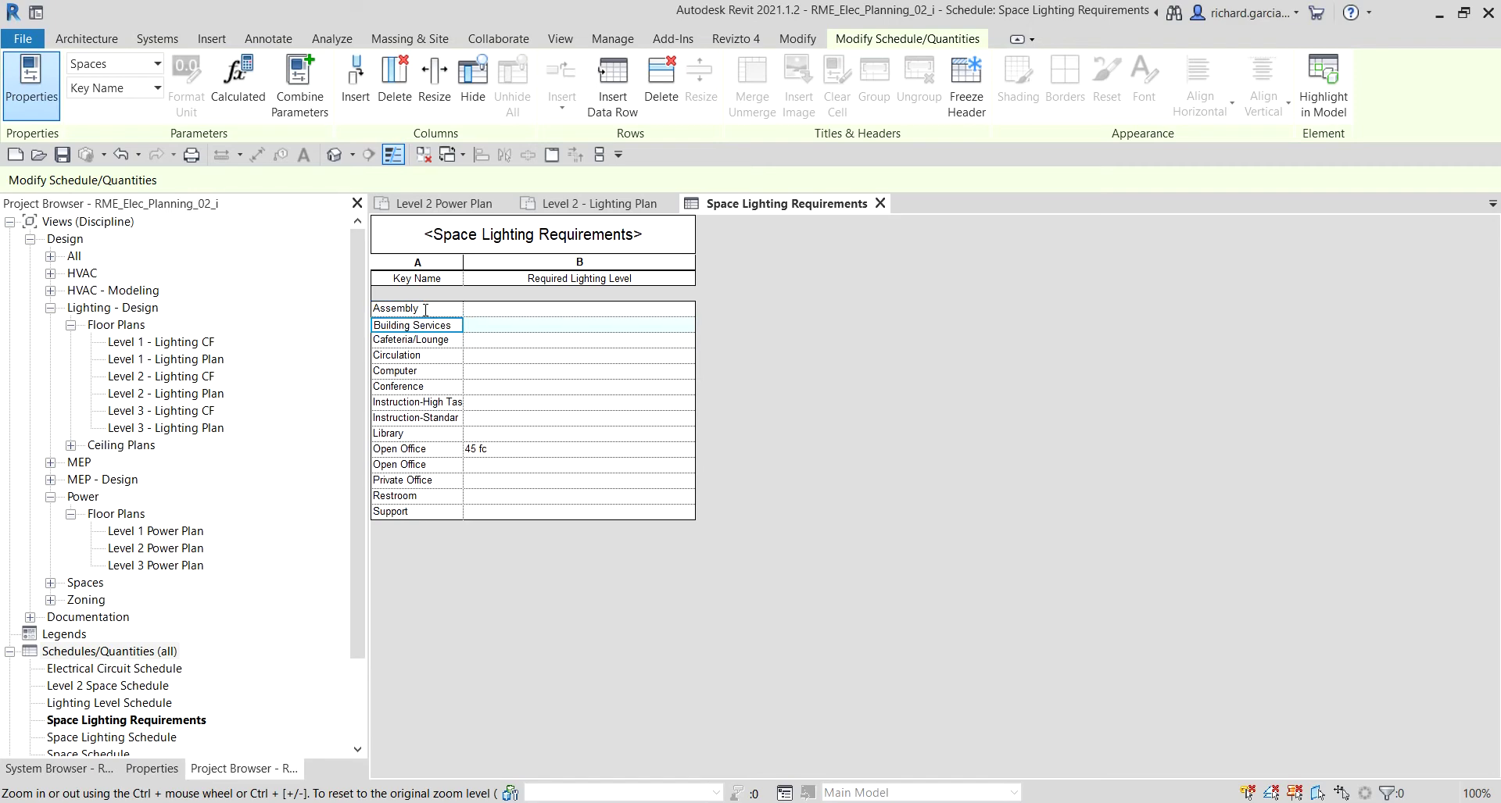
Set the required lighting levels to 50 fc for Assembly, 30 fc for Building Services and 20 fc for Cafeteria/Lounge
left_click(522, 313)
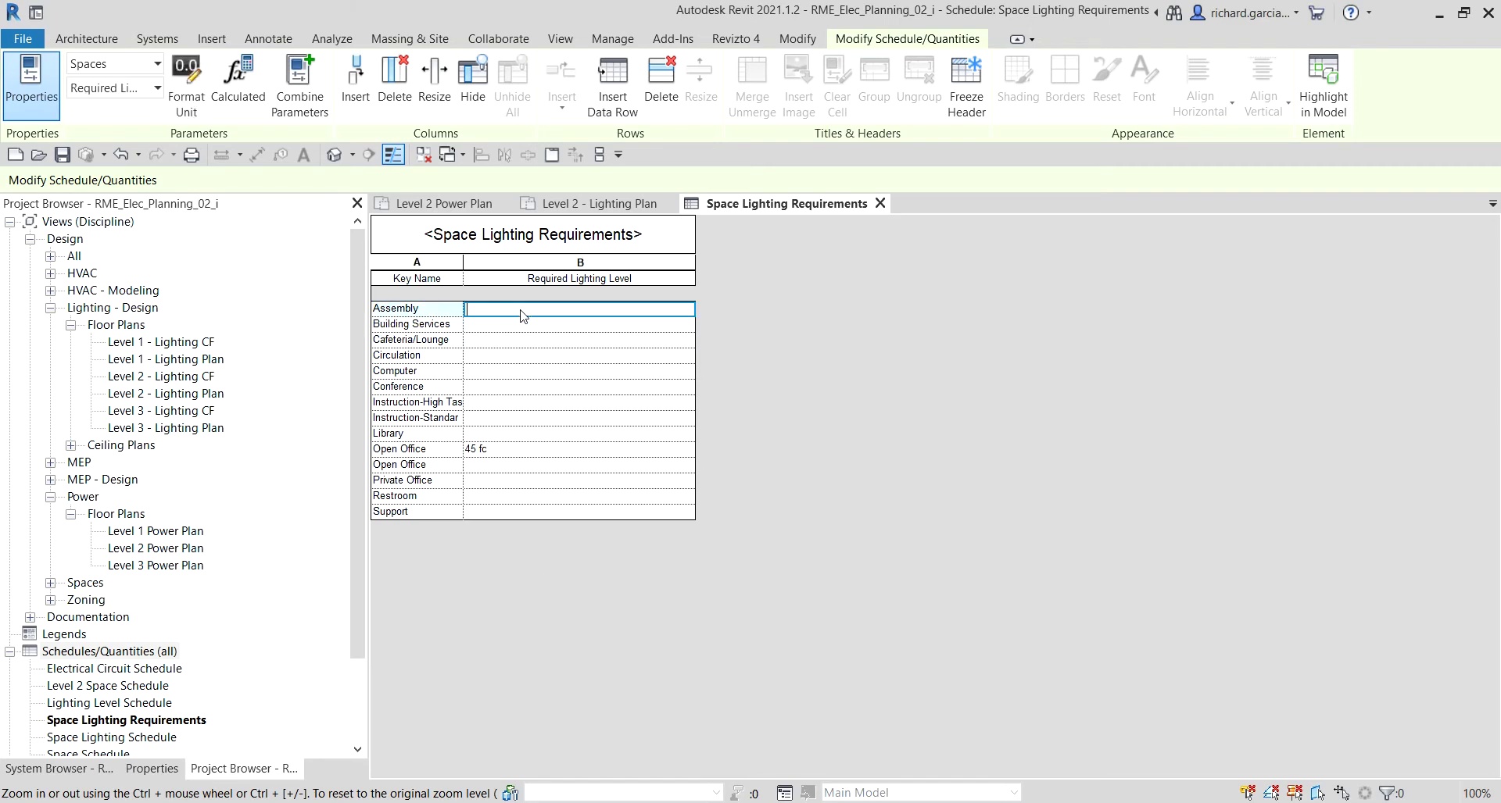
type("50 fc")
key("Return")
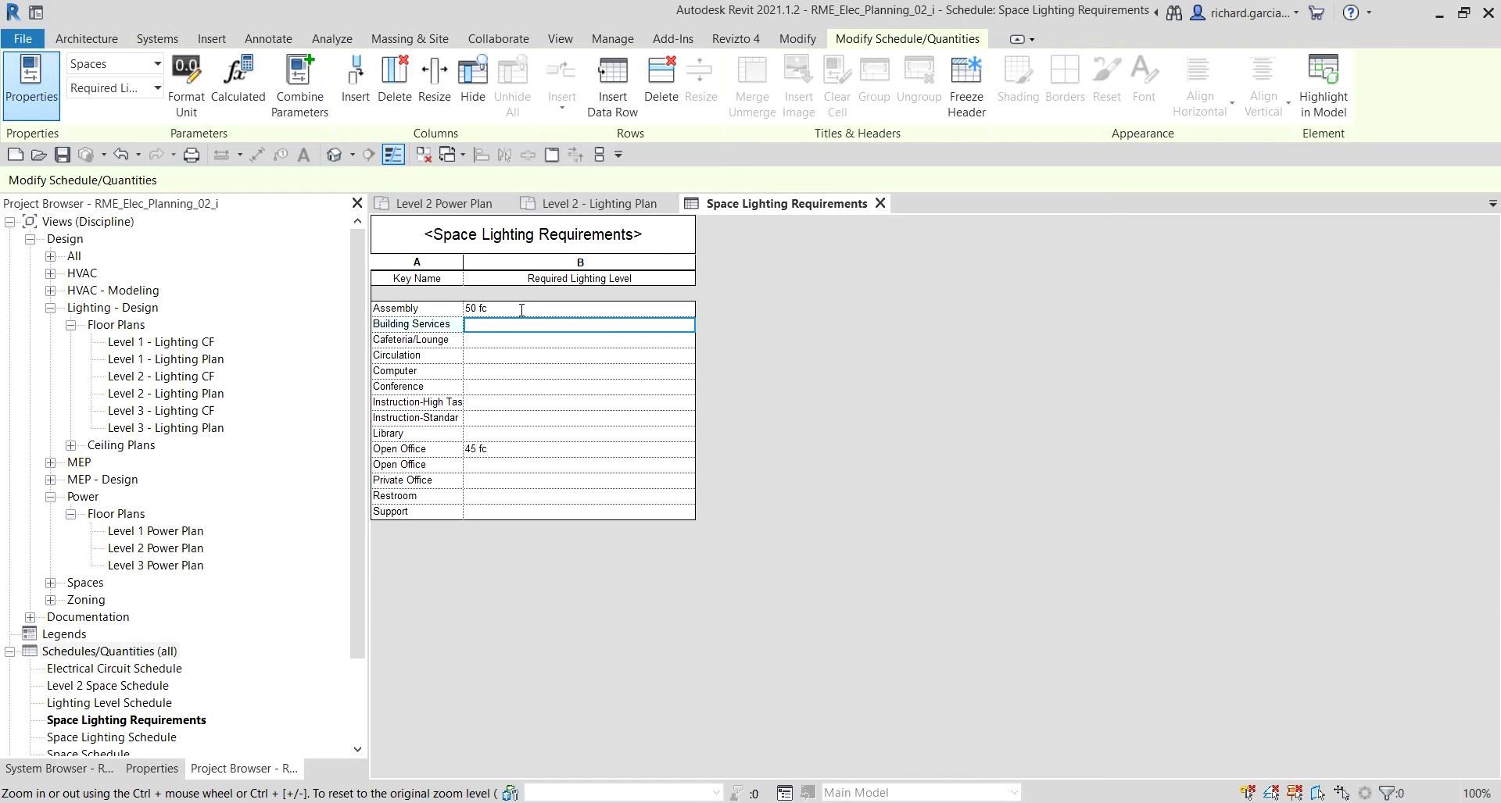
type("30 fc")
key("Return")
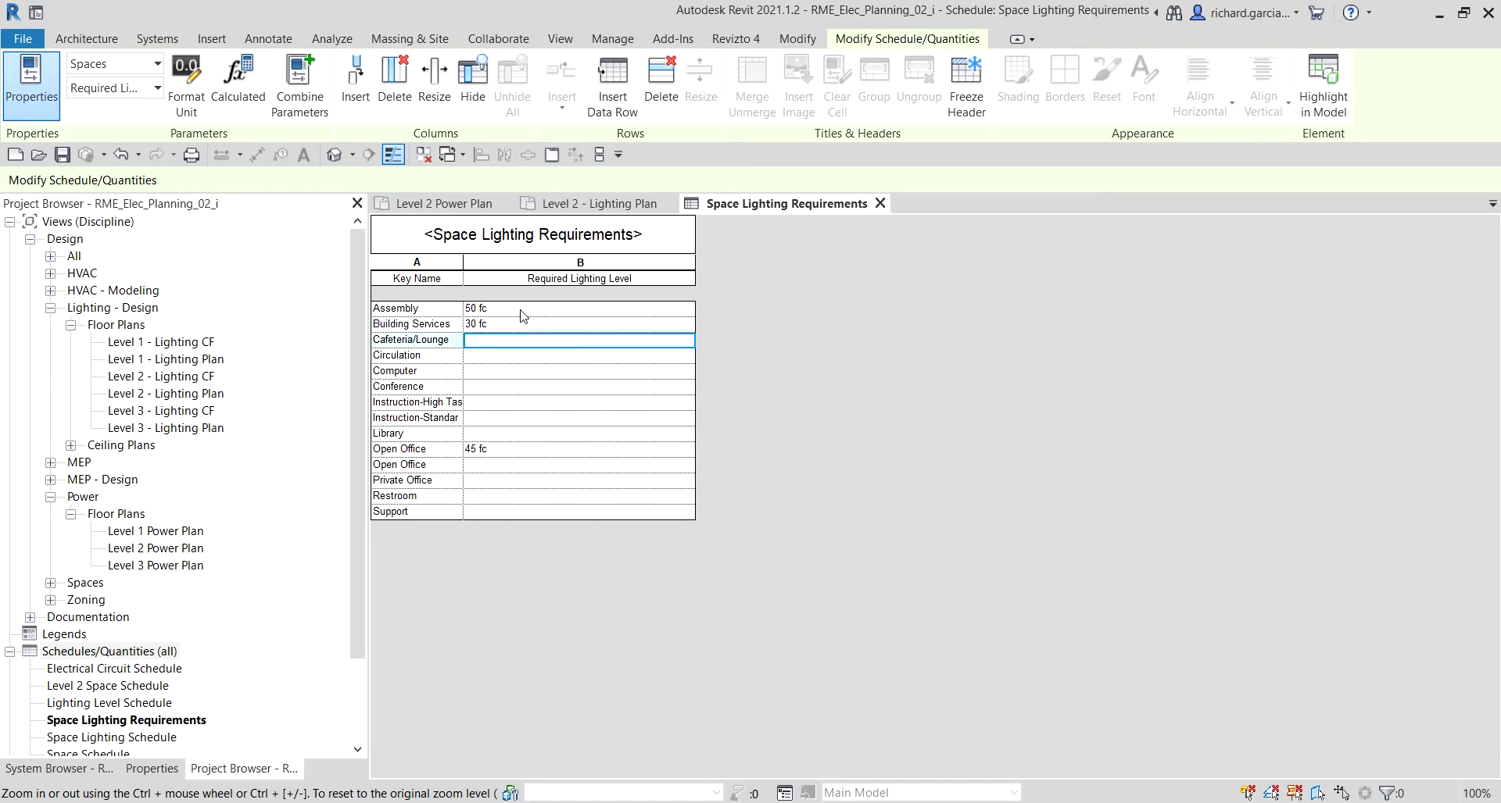
type("20 fc")
key("Return")
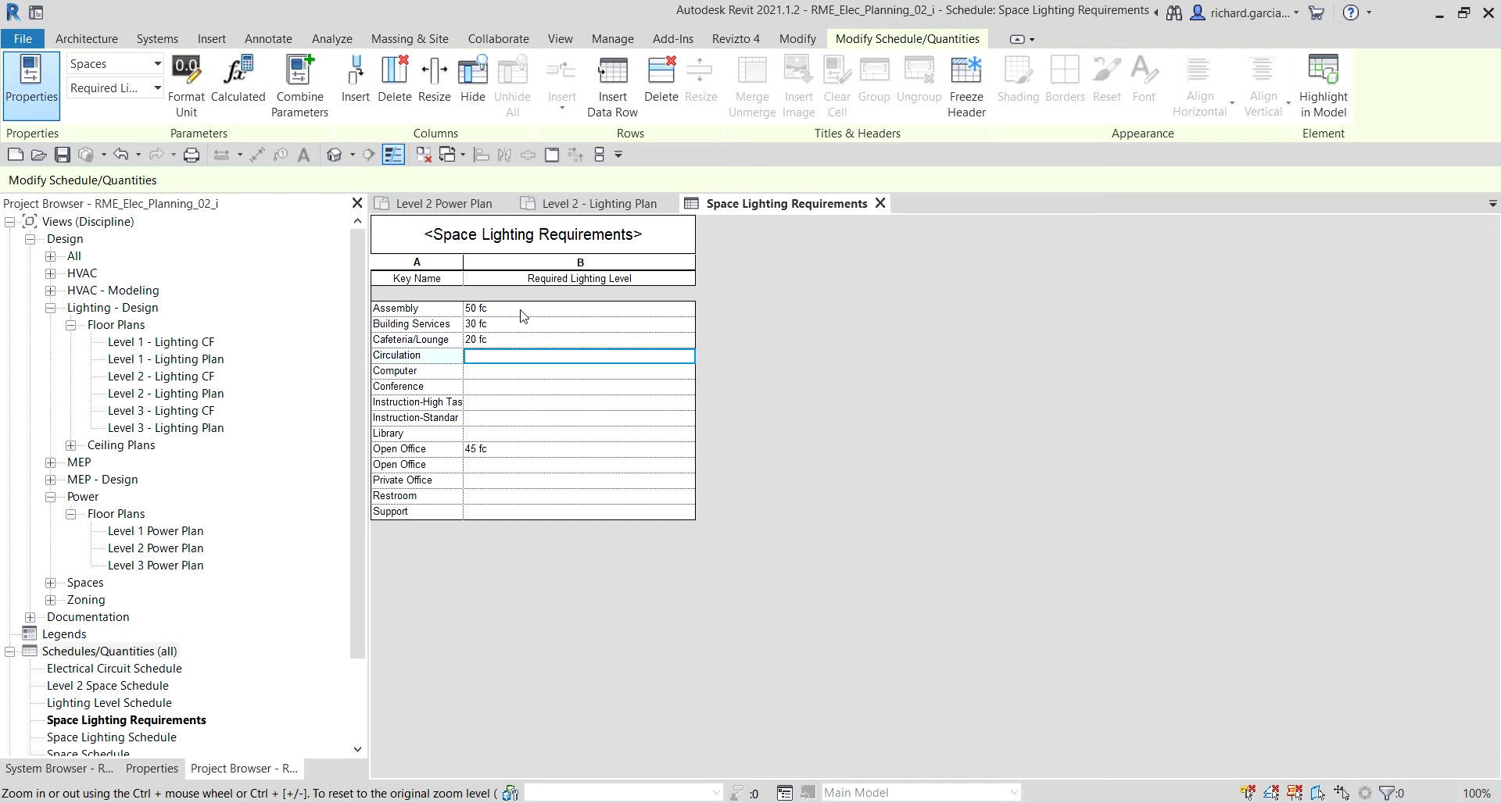
Set the required lighting levels to 20 fc for Circulation and 35 fc for both Computer and Conference
type("20 fc")
key("Return")
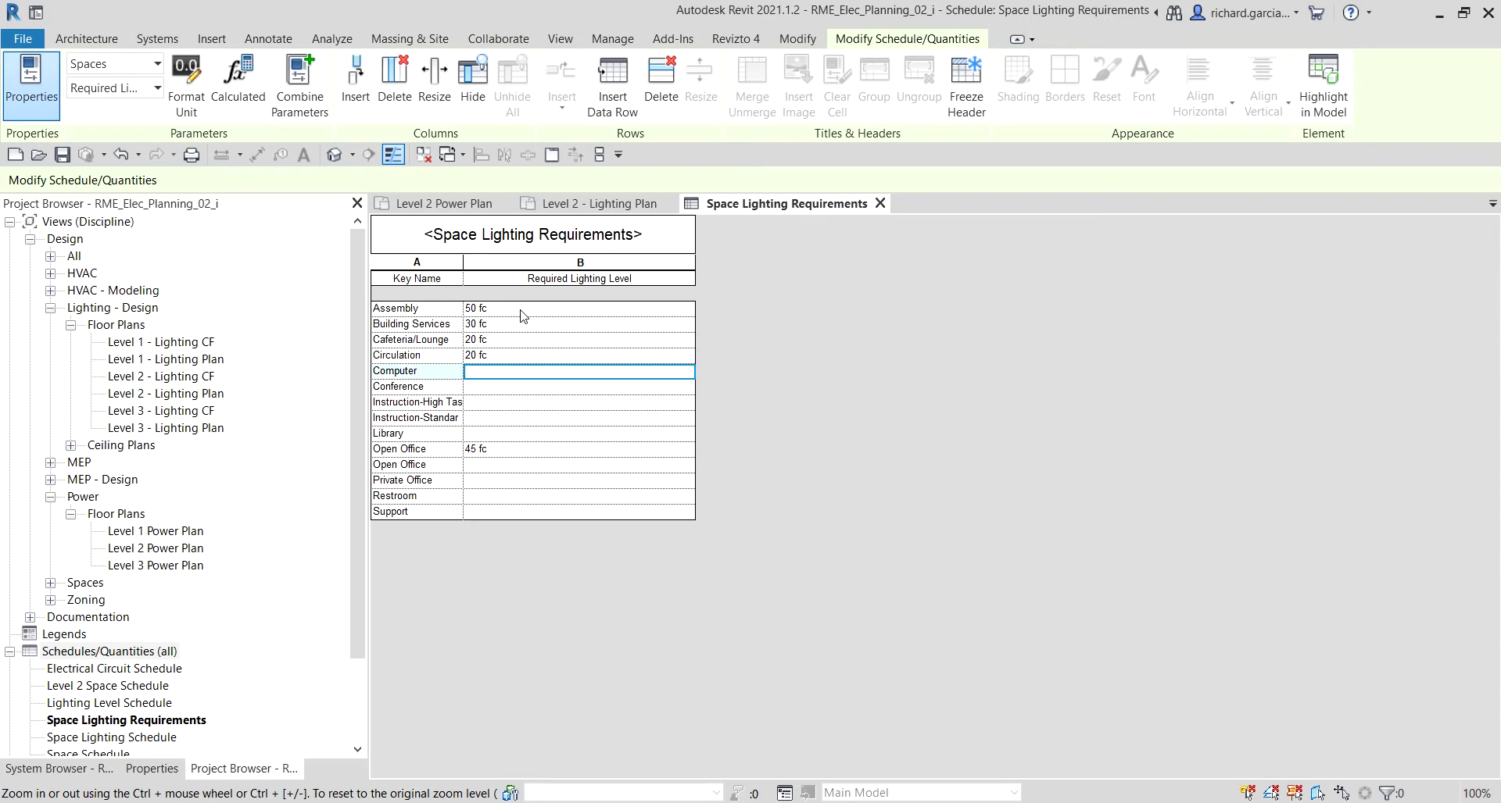
type("35 fc")
key("Return")
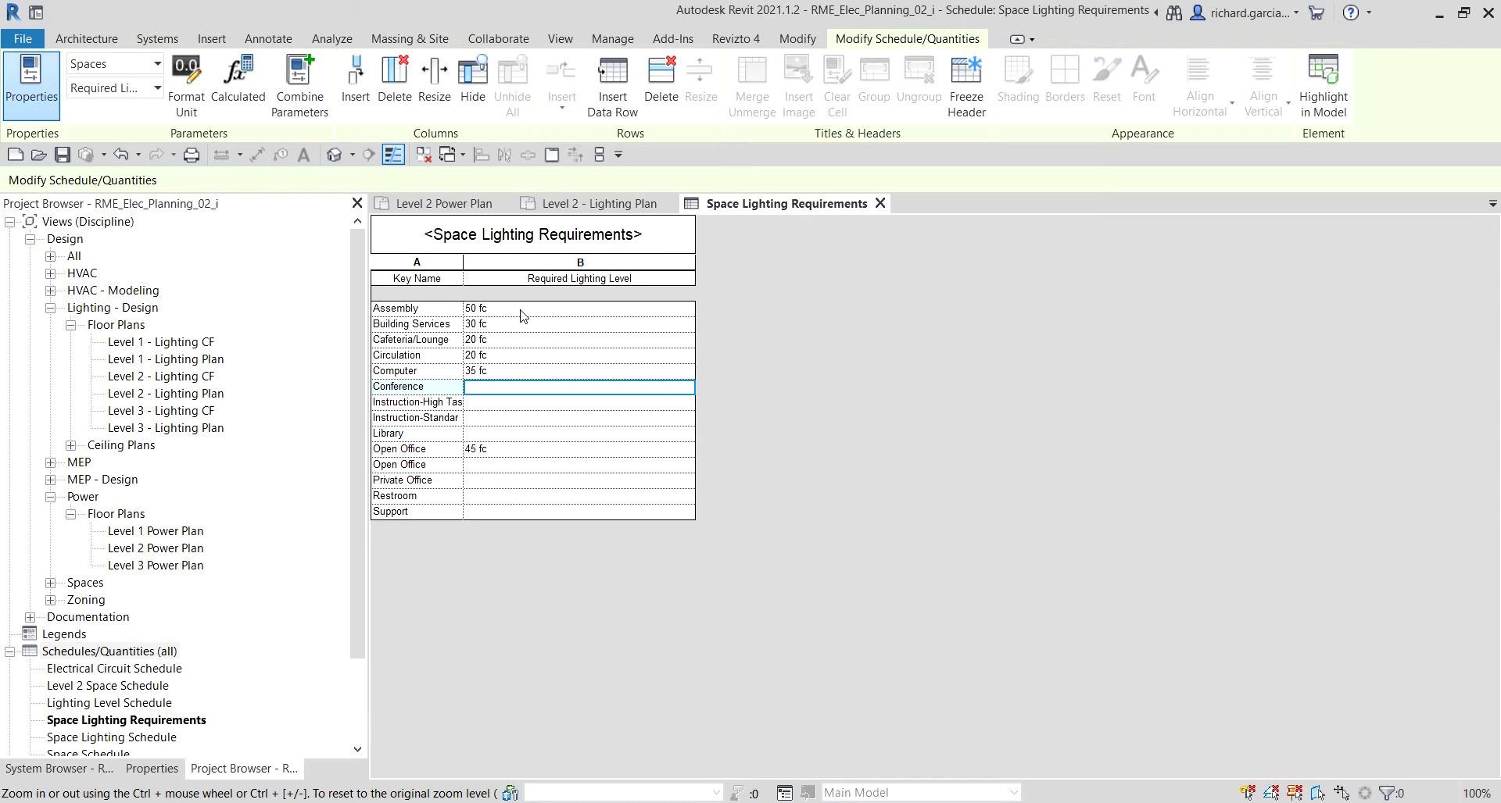
type("35 fc")
key("Return")
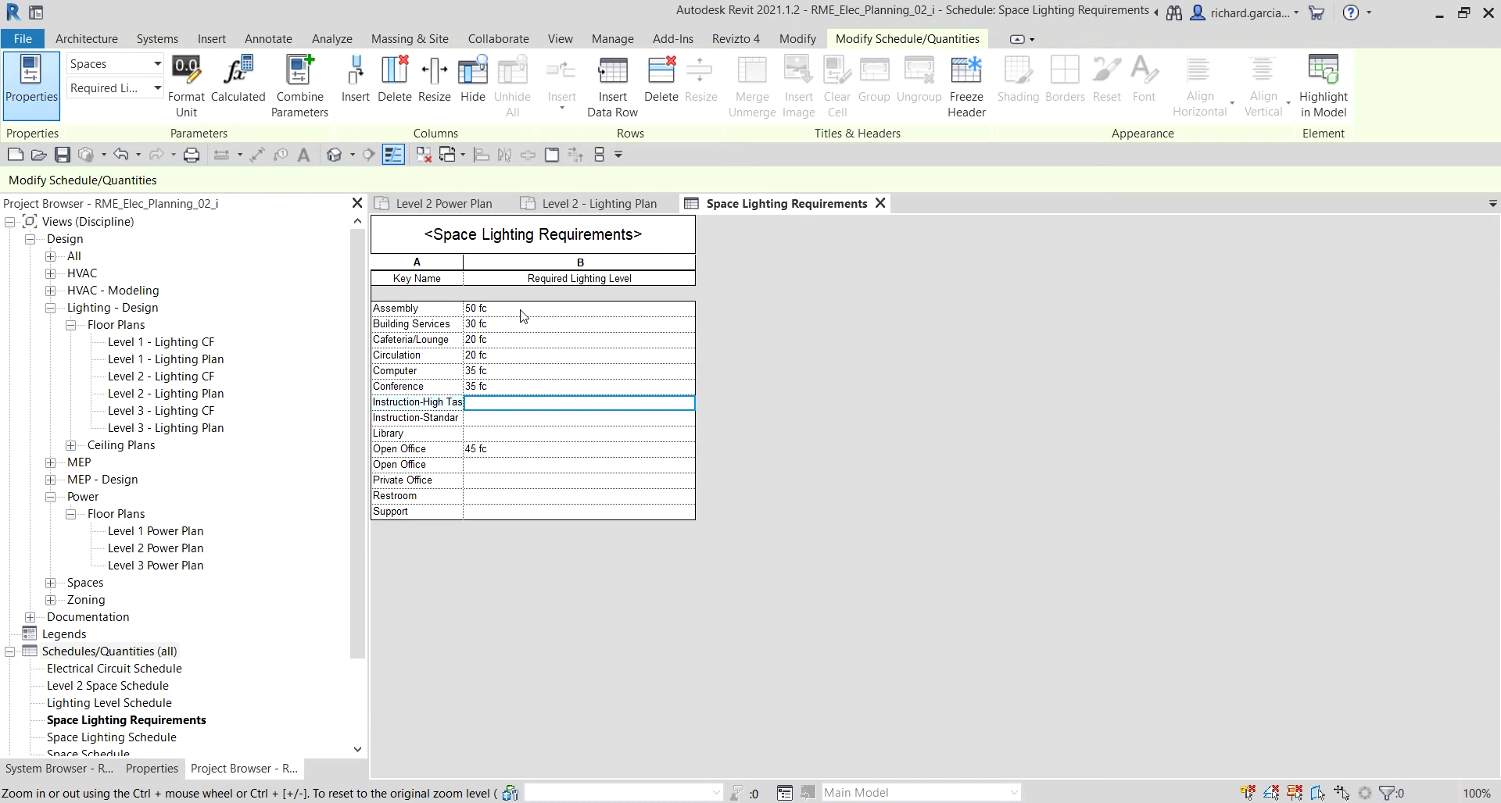
Set the required lighting levels to 75 fc for Instruction-High Task and 50 fc for both Instruction-Standard and Library
type("75 fc")
key("Return")
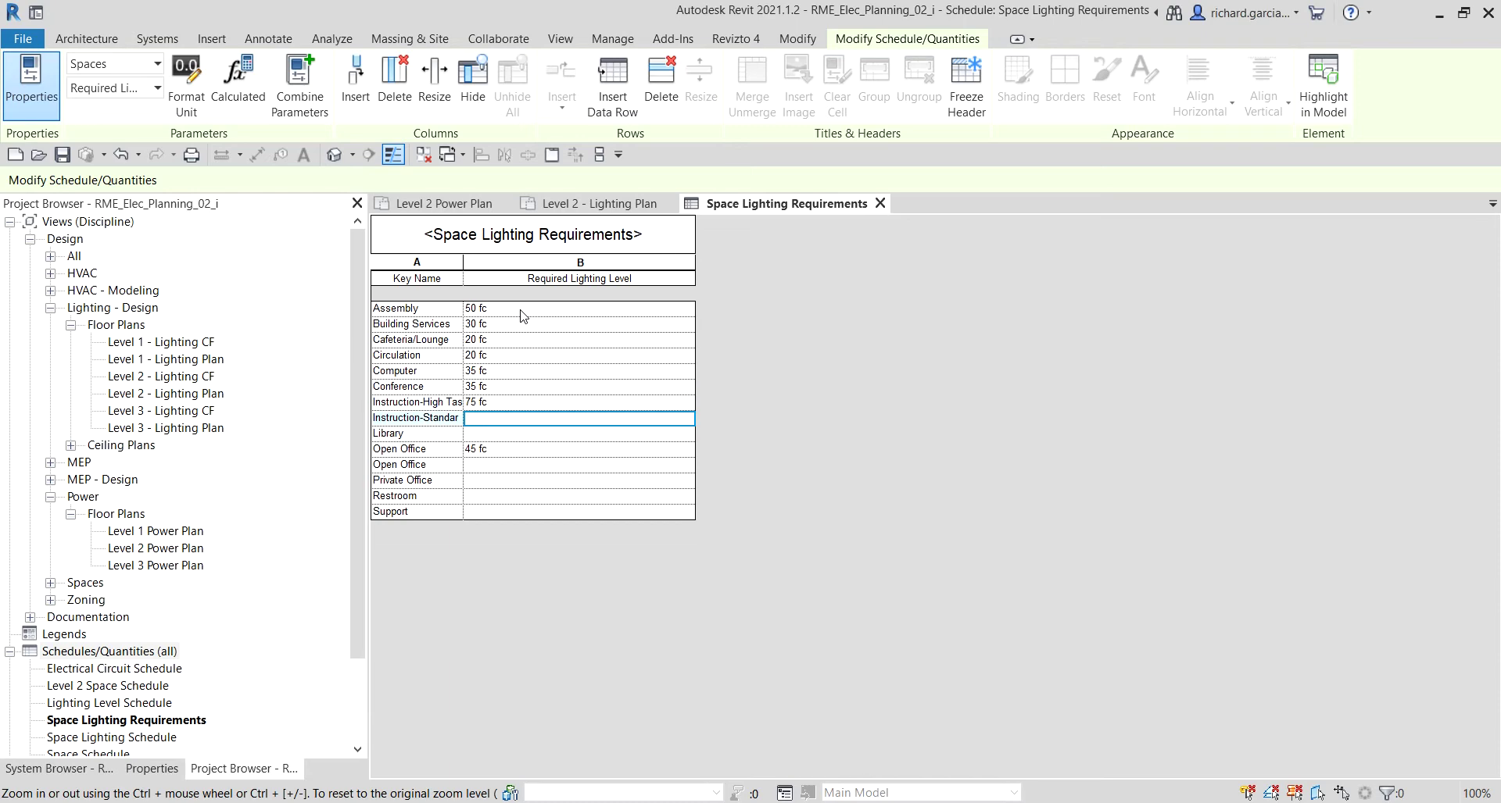
type("50 fc")
key("Return")
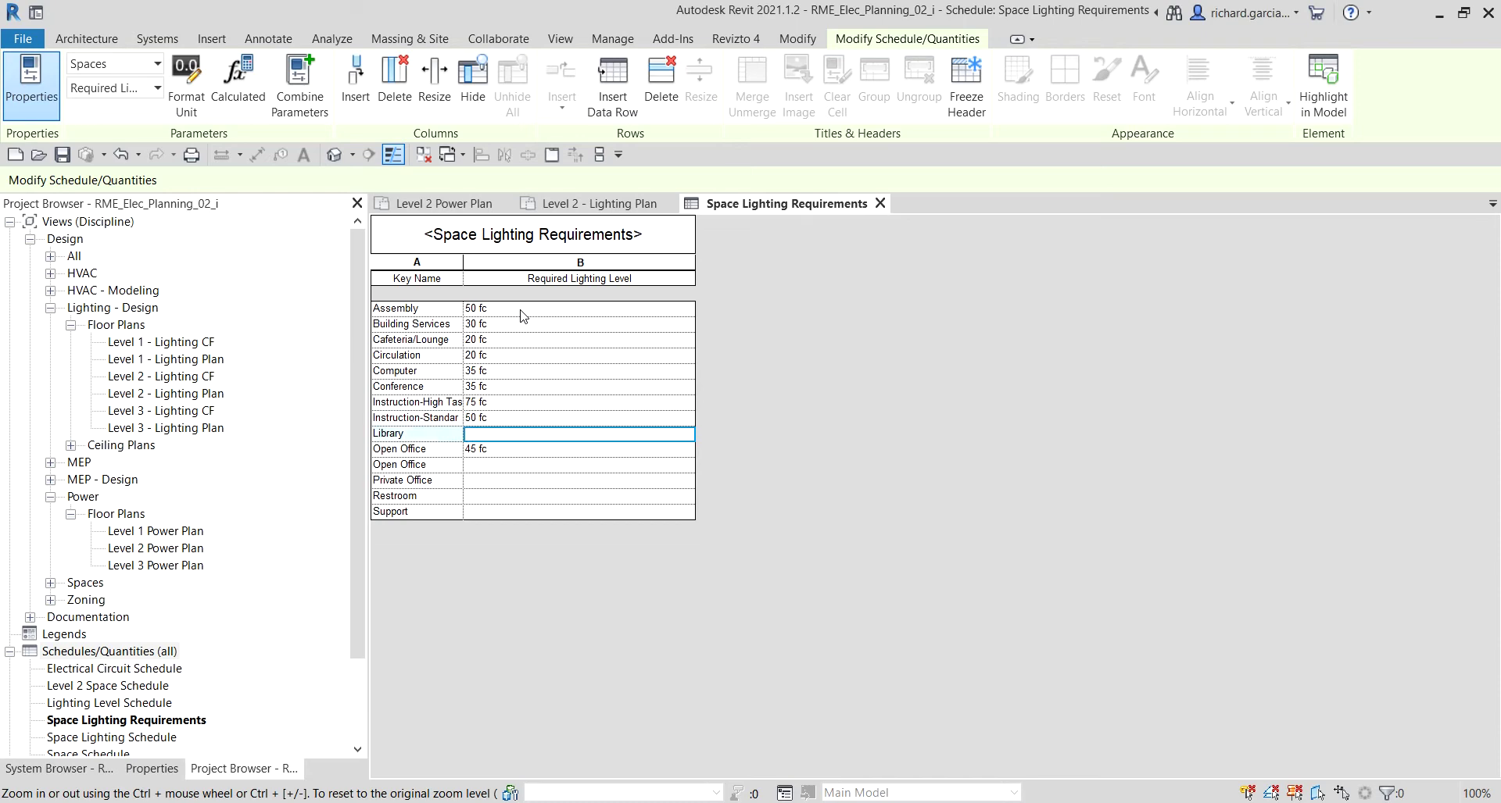
type("50 fc")
key("Return")
key("Return")
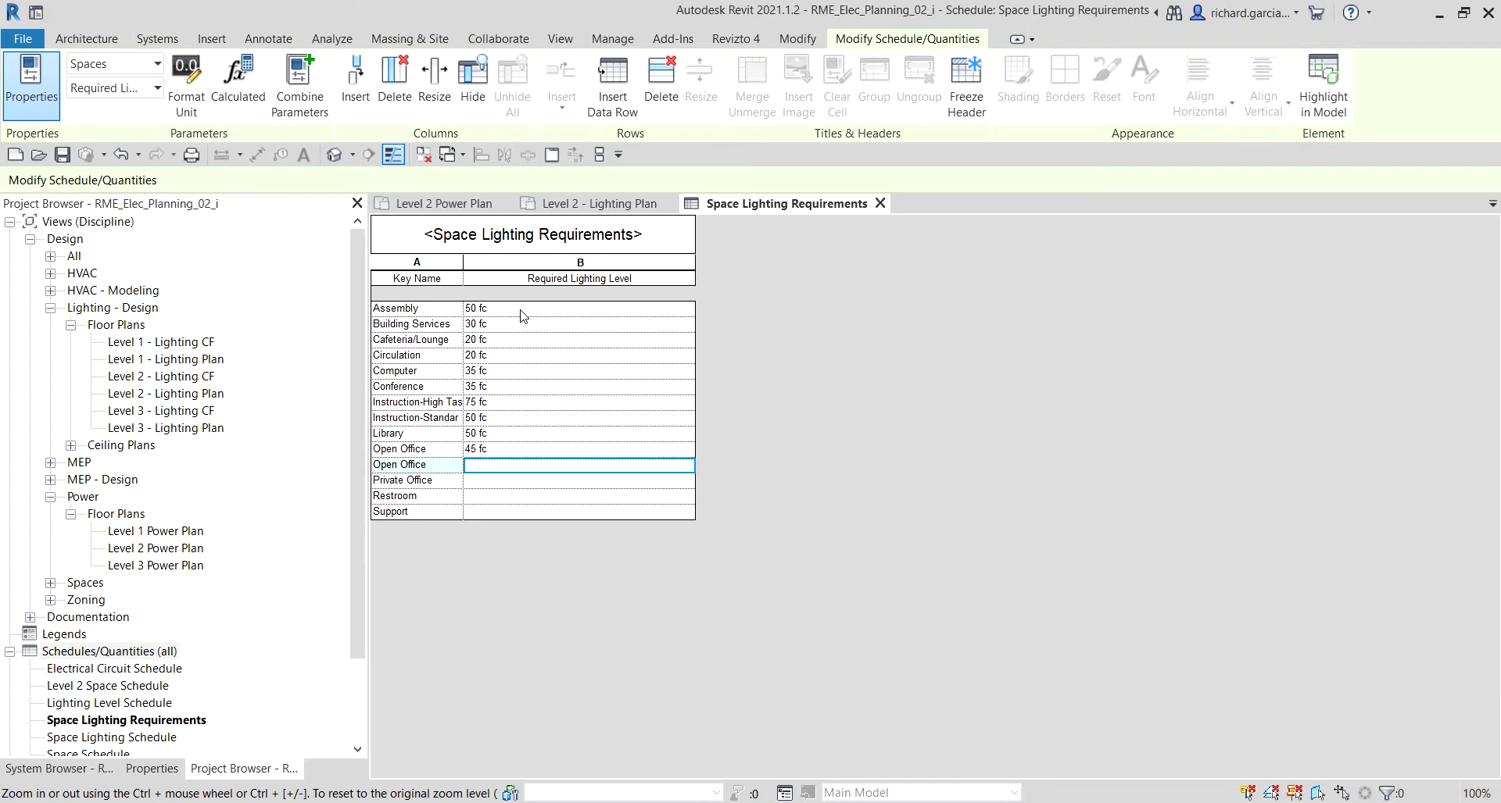
Set the required lighting levels to 45 fc for the second Open Office row and 50 fc for Private Office
type("50 fc")
key("Return")
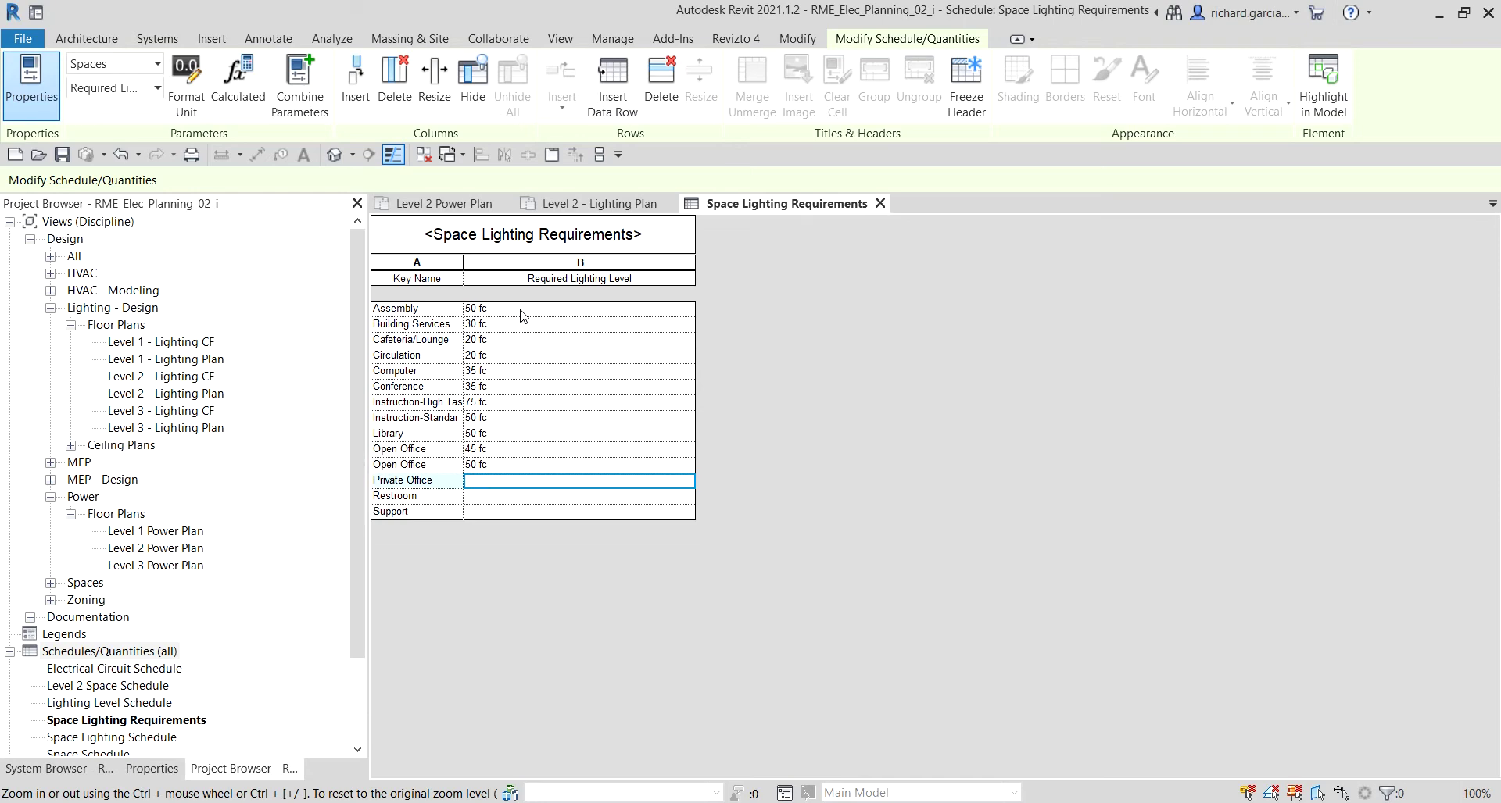
type("50 fc")
left_click(518, 467)
left_click(517, 467)
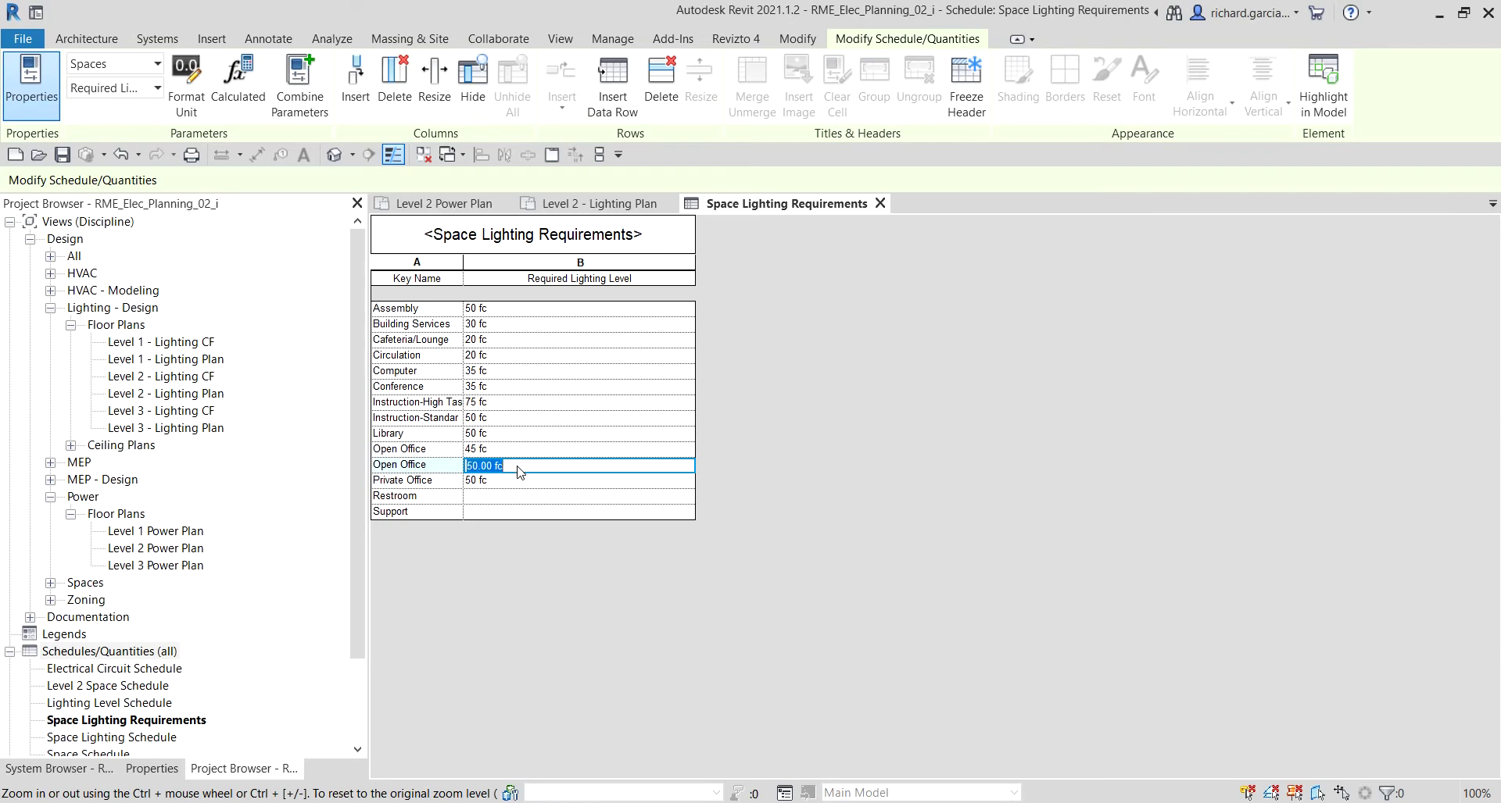
type("45 fc")
key("Return")
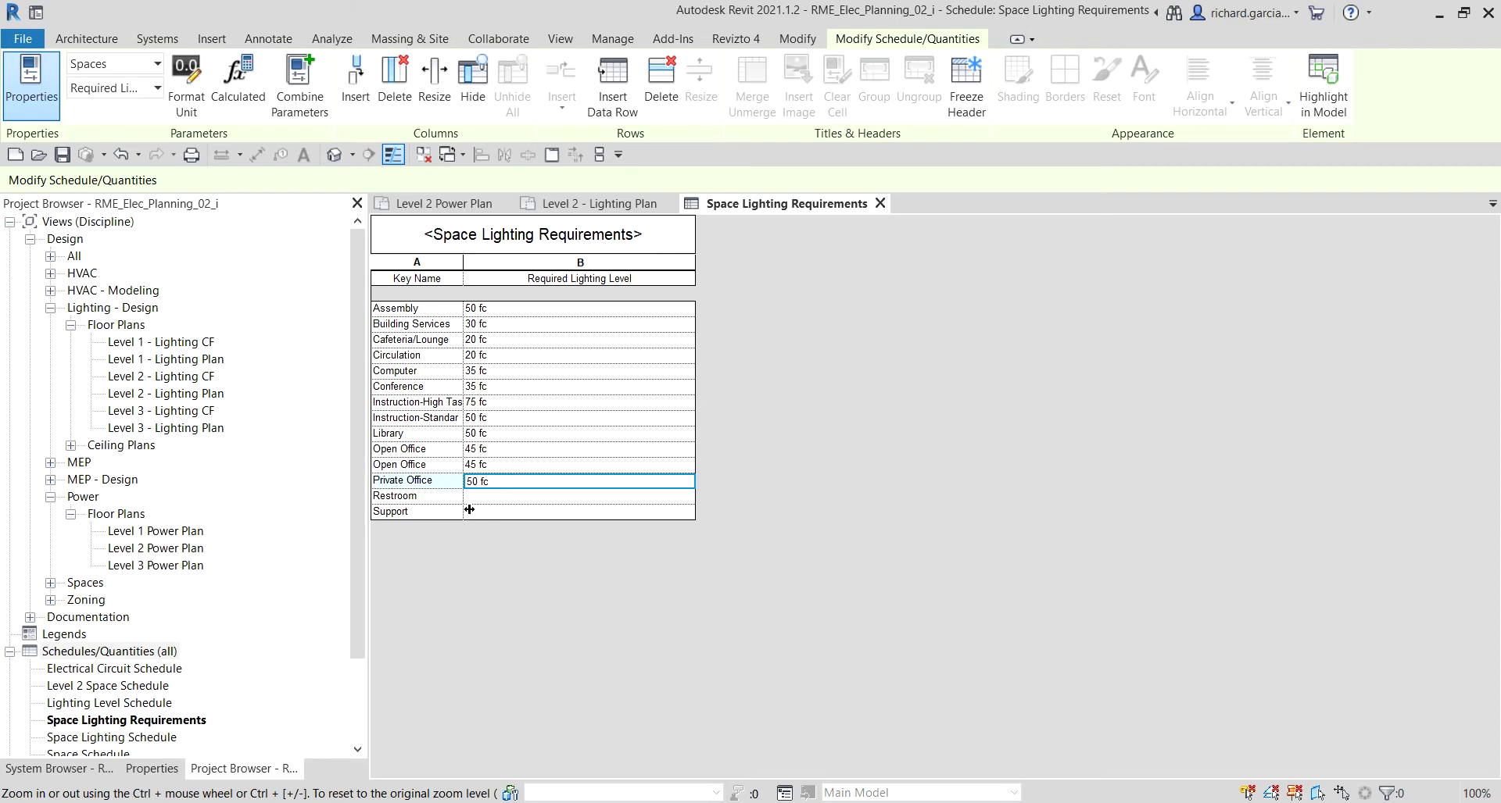
Set the required lighting levels to 20 fc for Restroom and 75 fc for Support
left_click(497, 501)
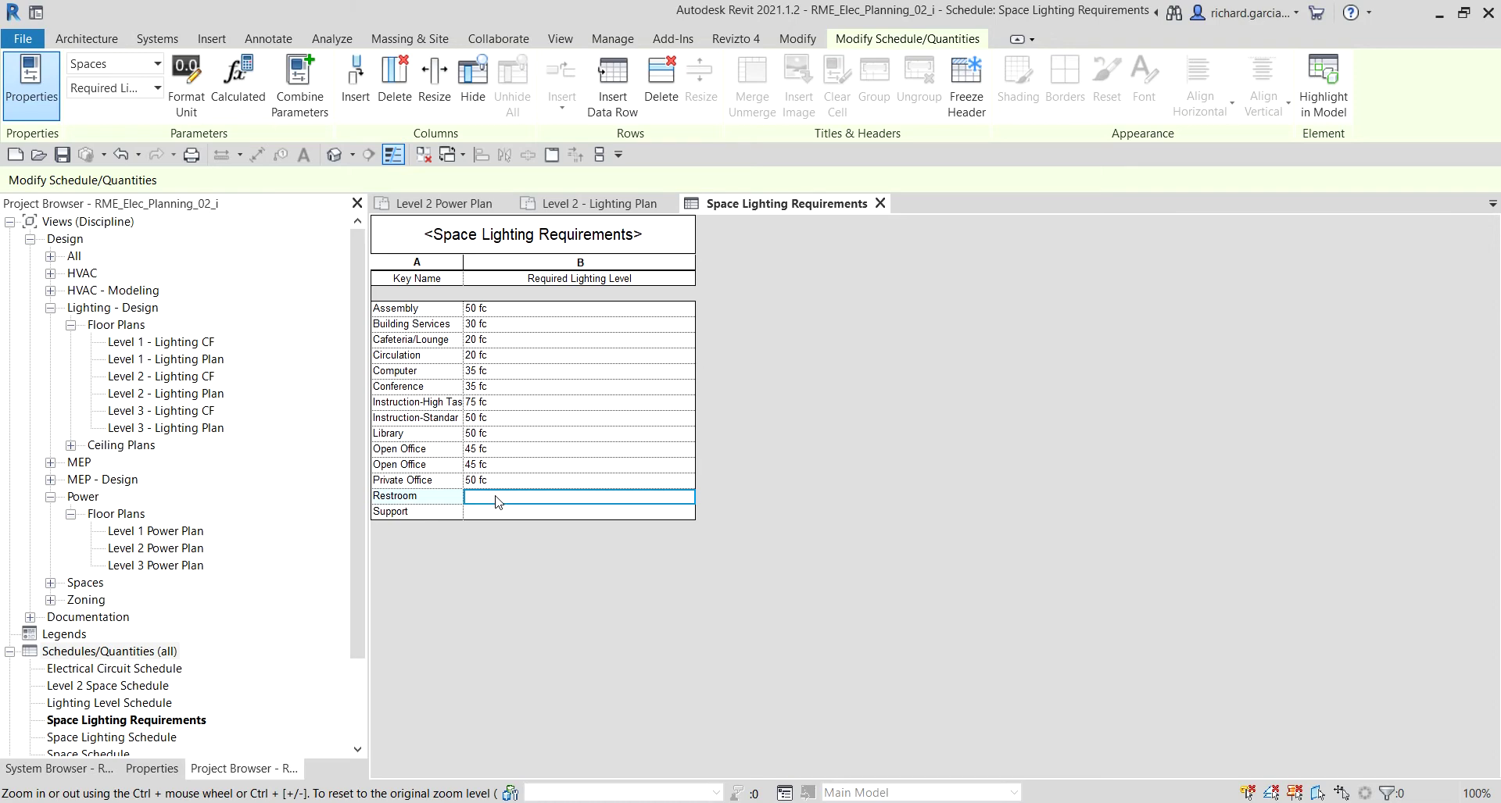
type("20 fc")
key("Return")
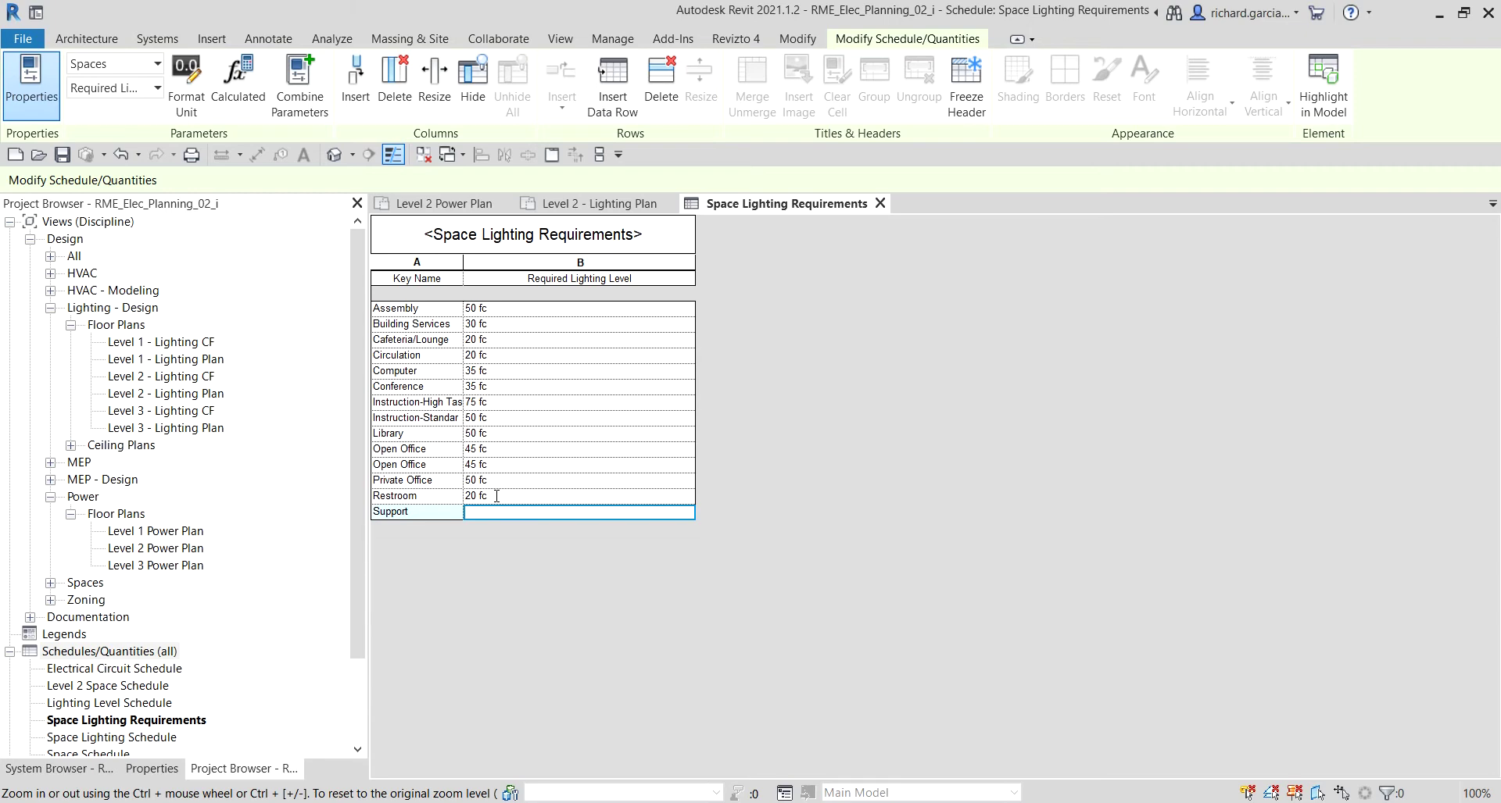
type("75 fc")
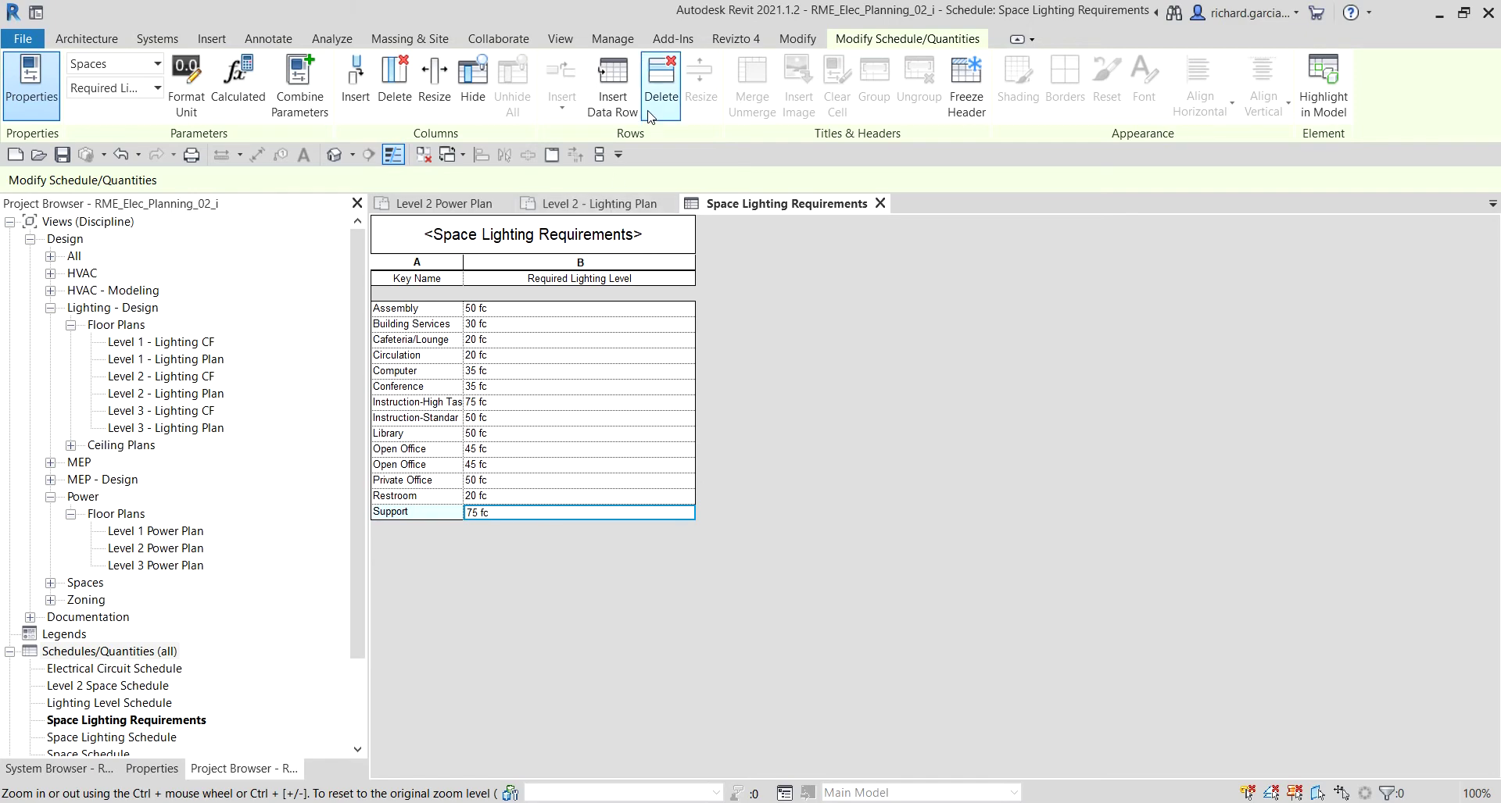
Insert a data row named Lobby and set its required lighting level to 20 fc
left_click(612, 82)
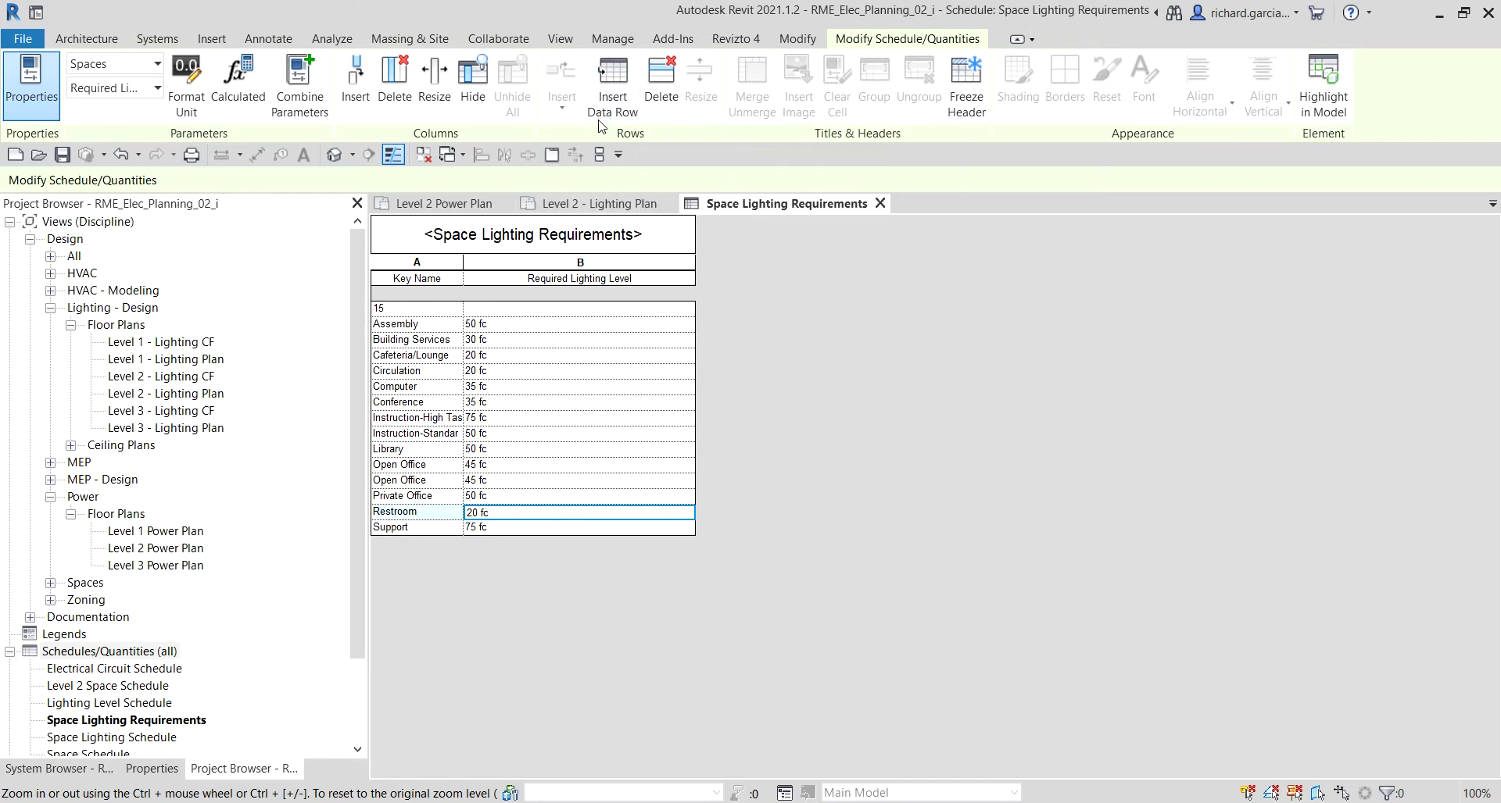
left_click(436, 309)
type("Lobby")
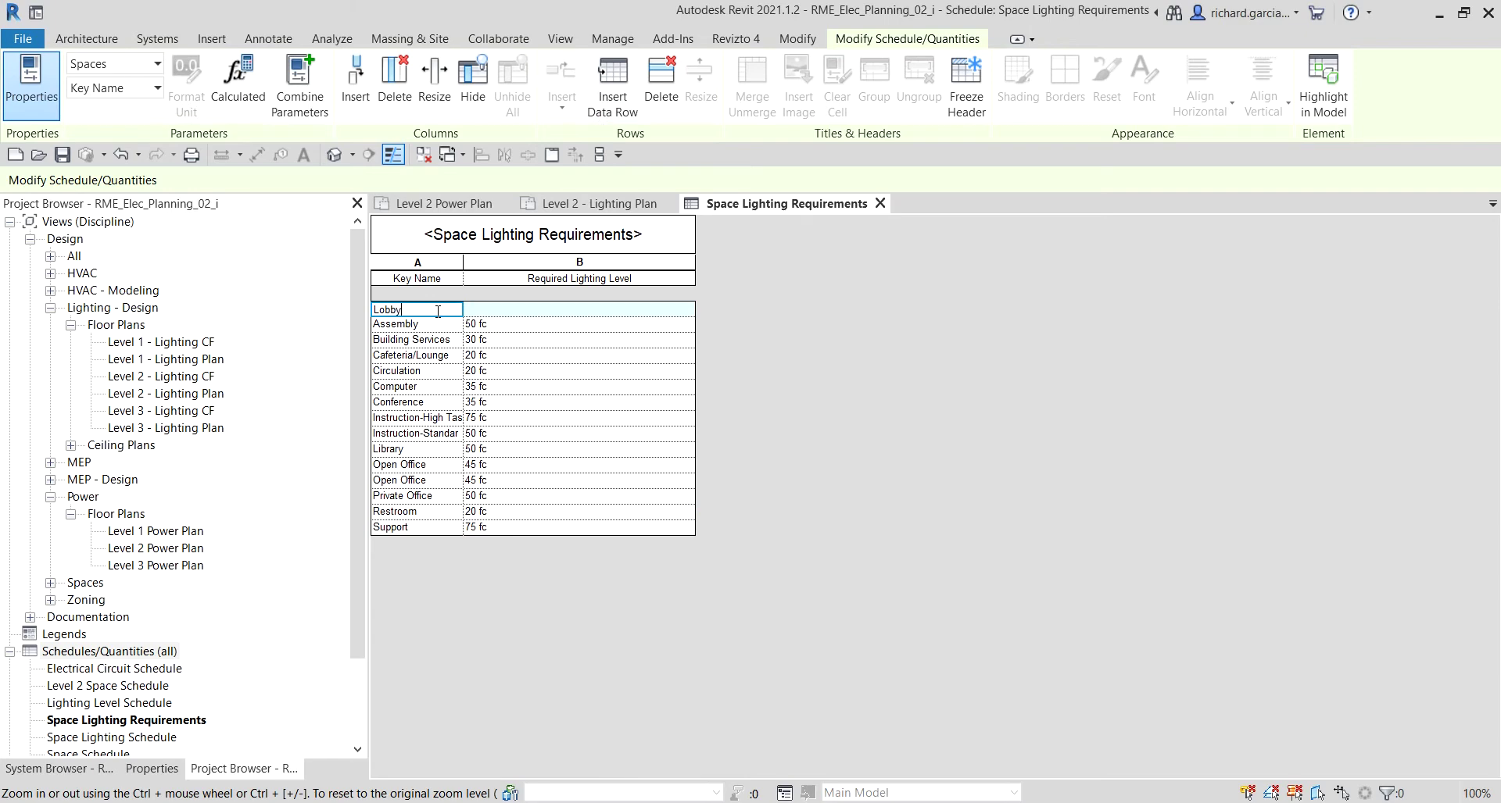
key("Tab")
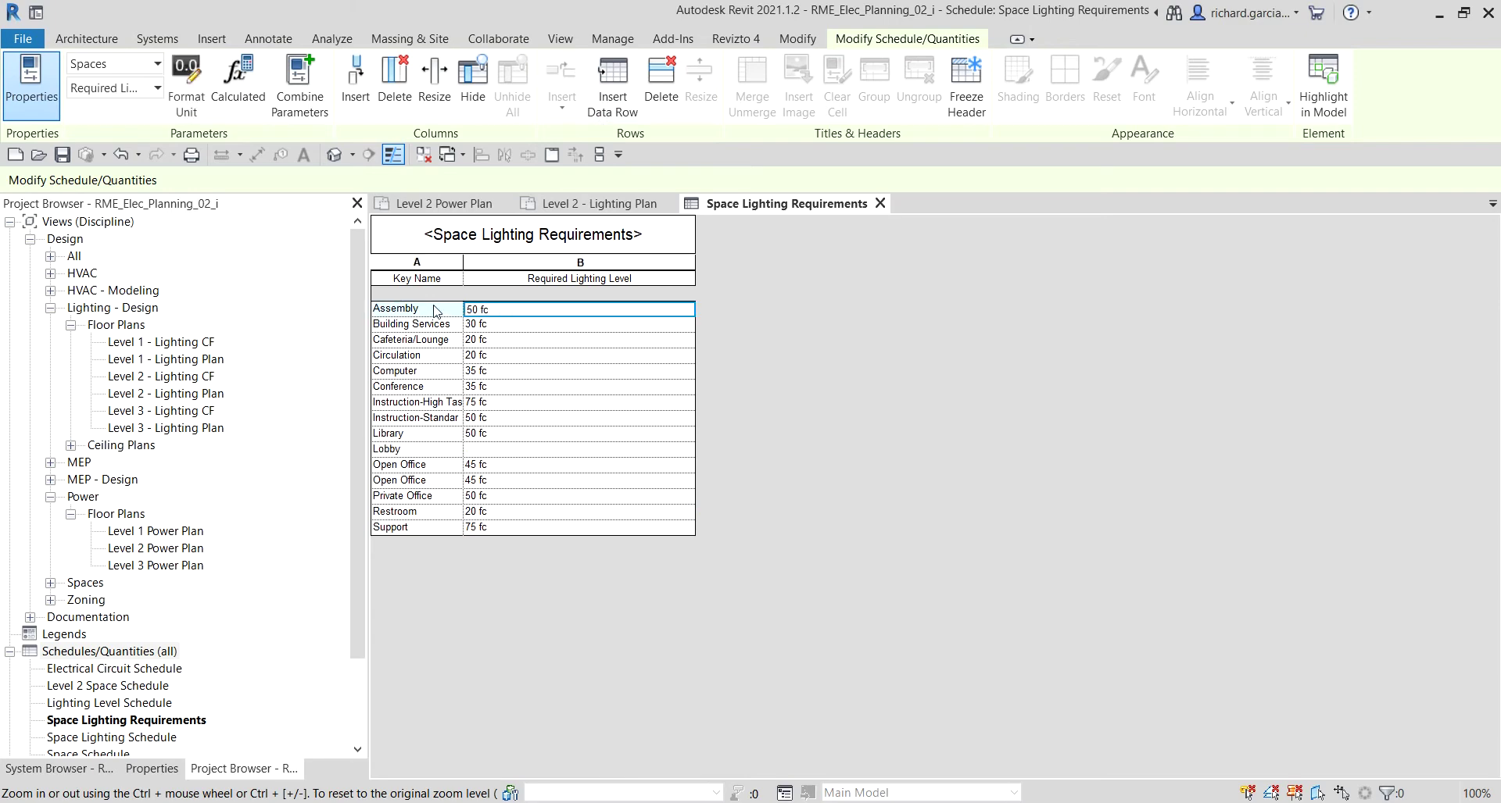
left_click(494, 451)
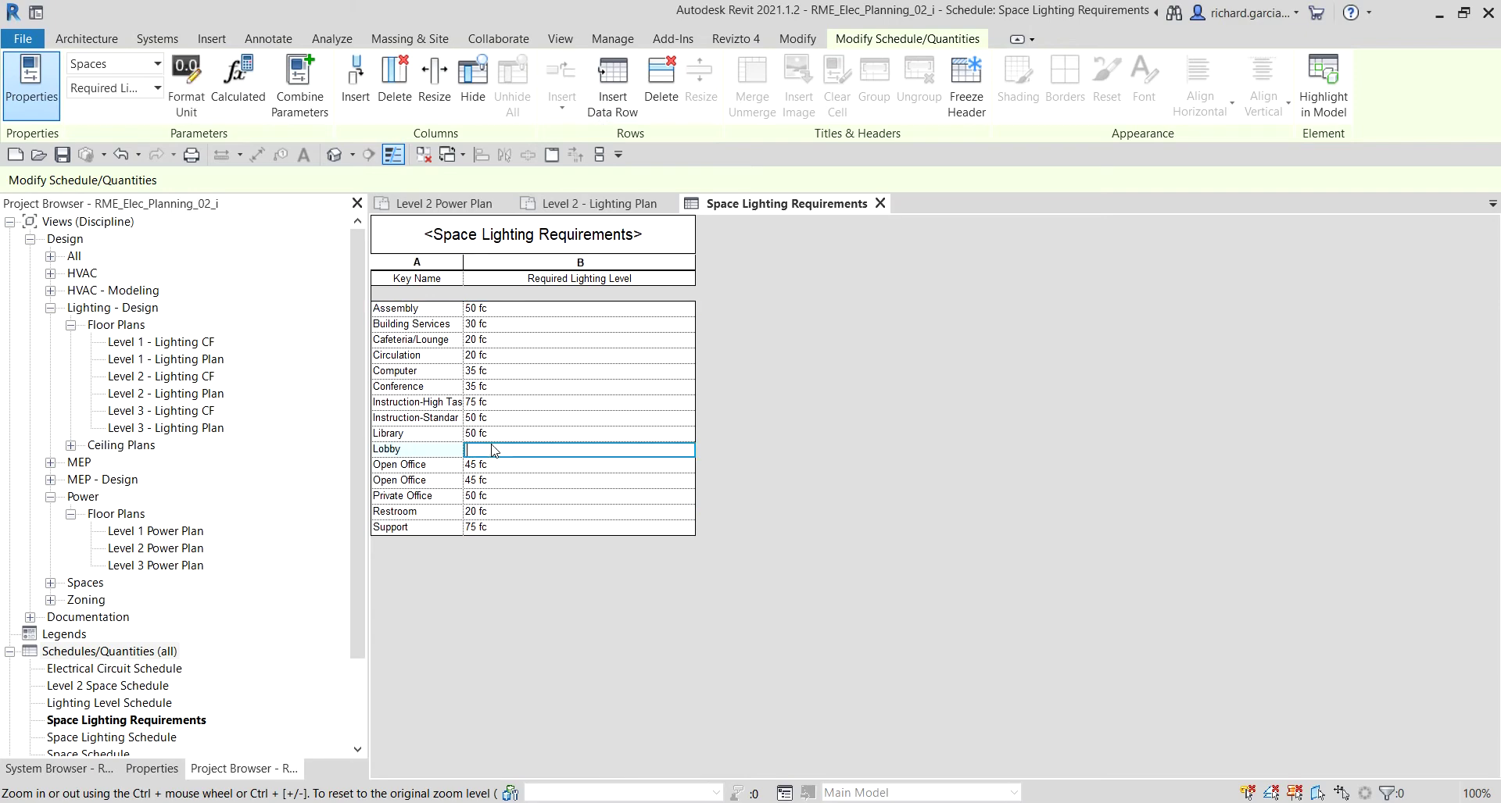
type("20 fc")
key("Return")
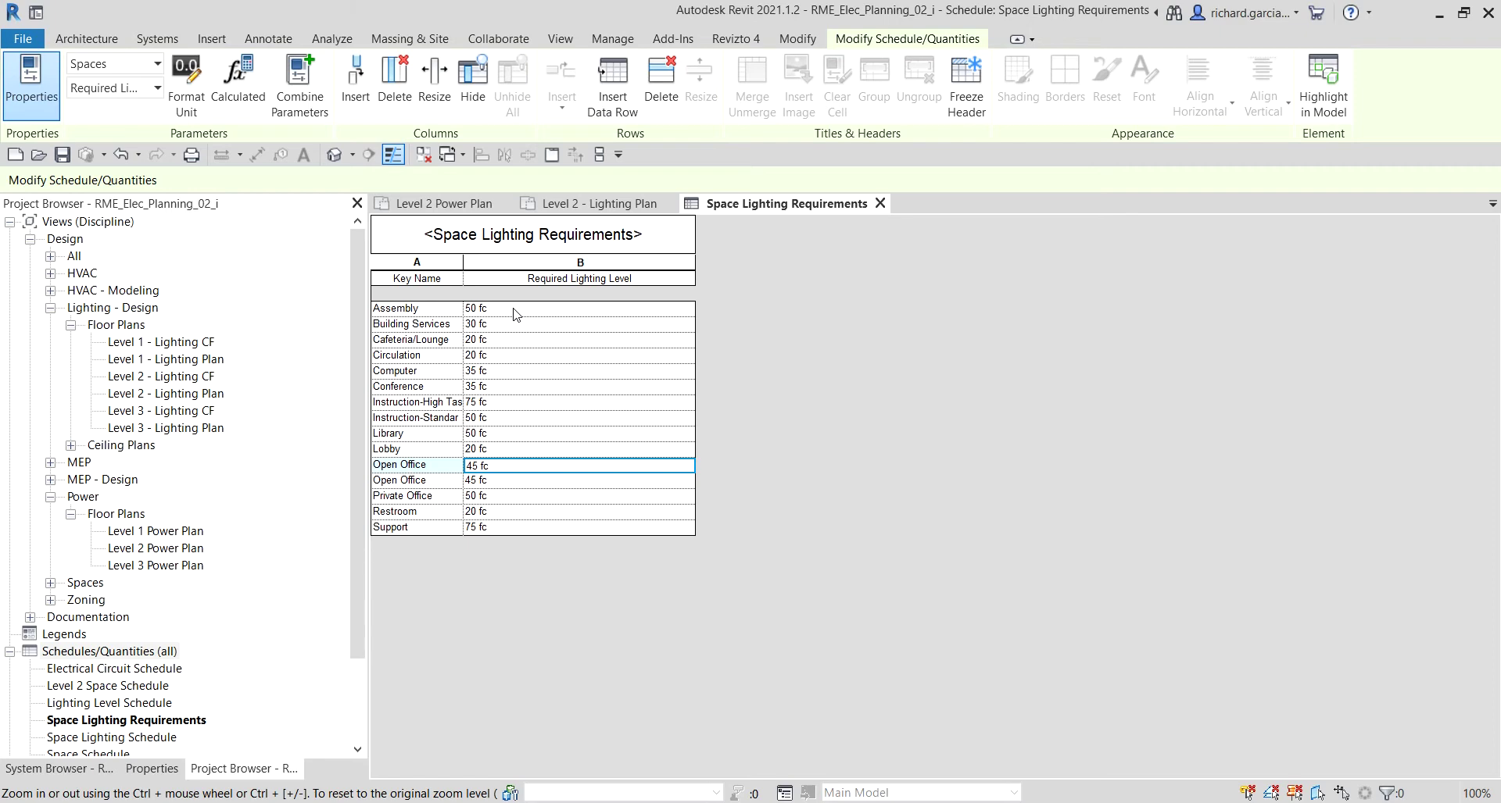
Widen the Key Name column of the Space Lighting Requirements schedule so the longest space type names fit
left_click(420, 283)
left_click(151, 770)
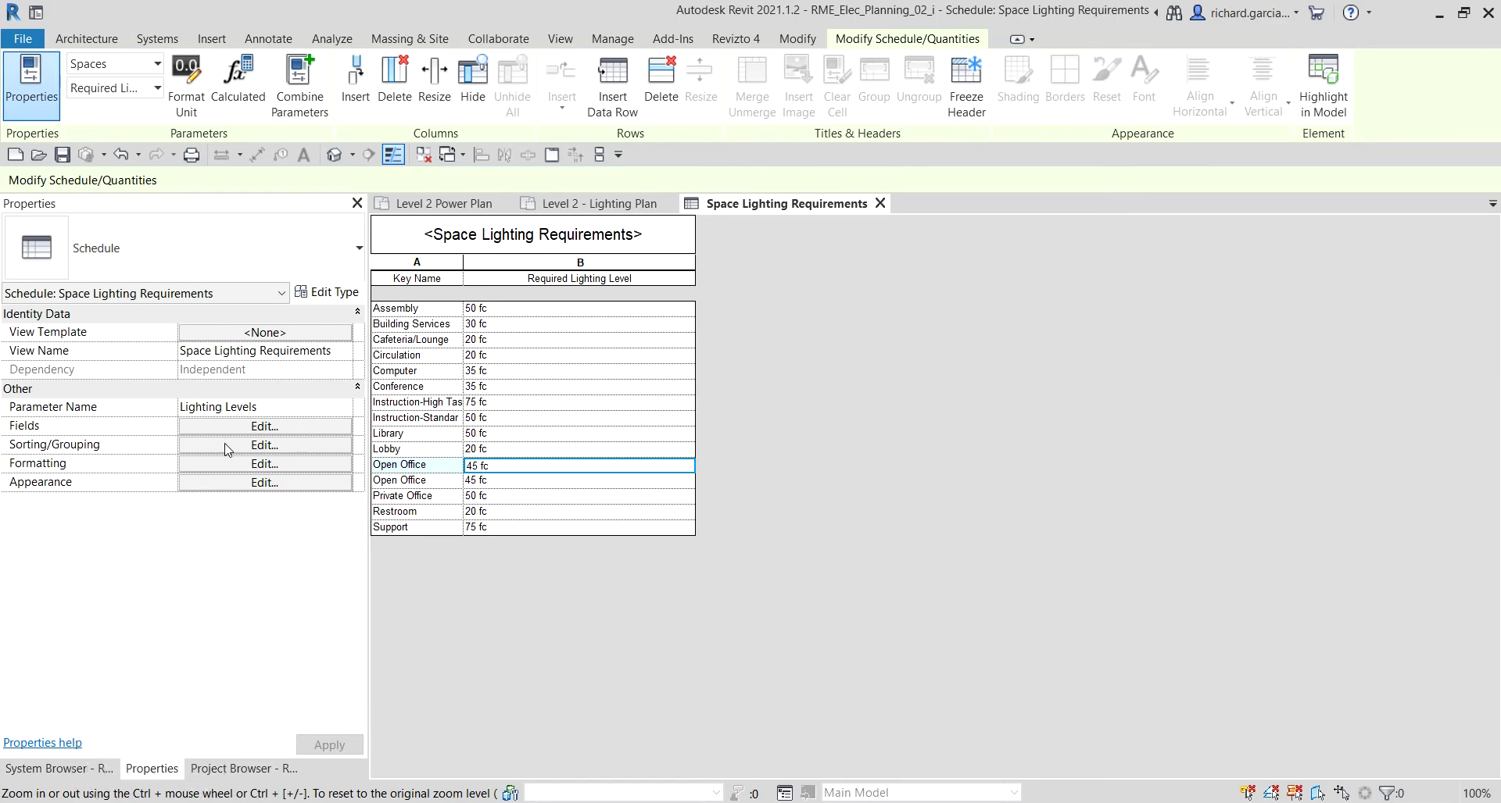
left_click(464, 264)
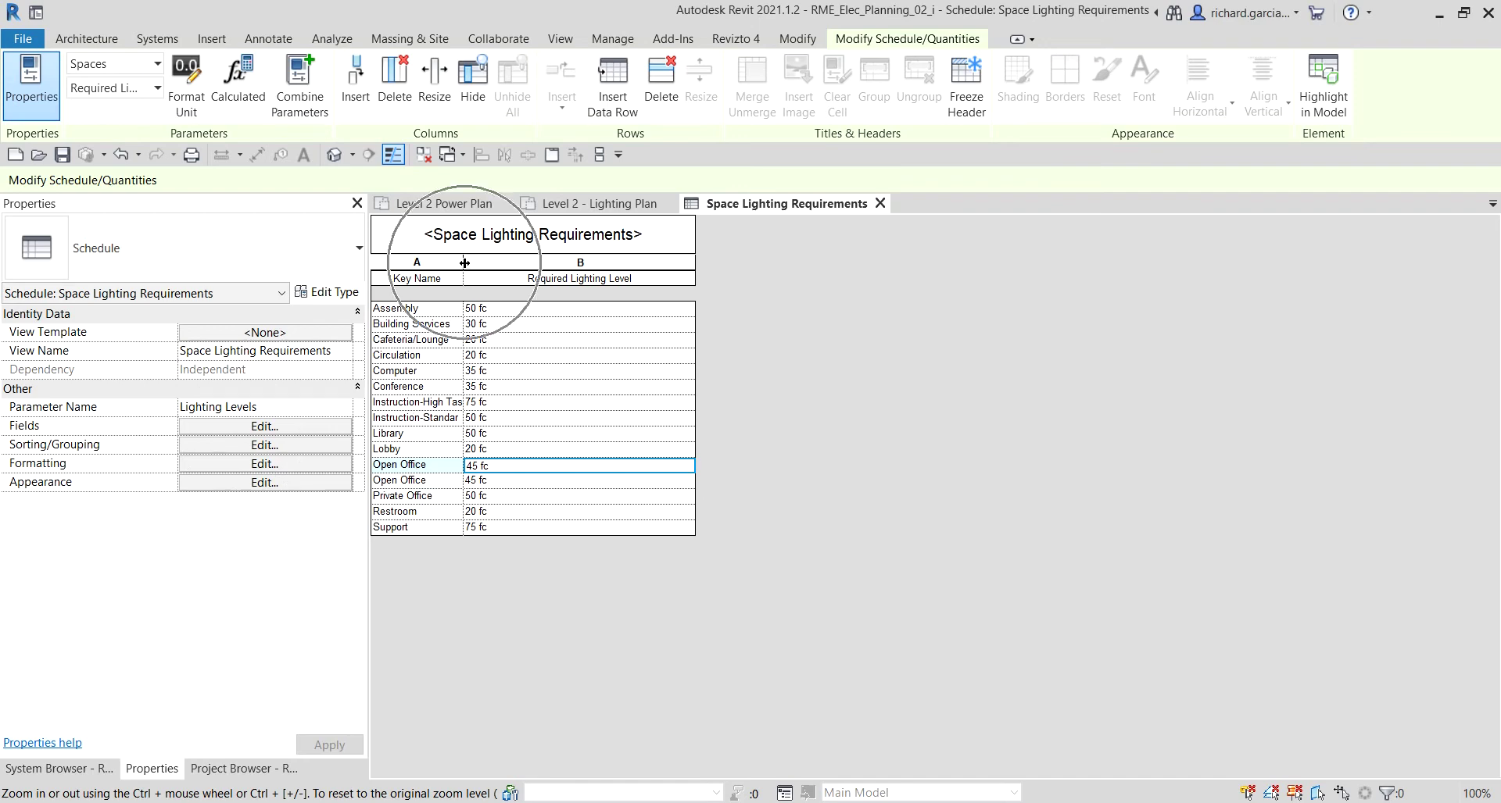
left_click(464, 266)
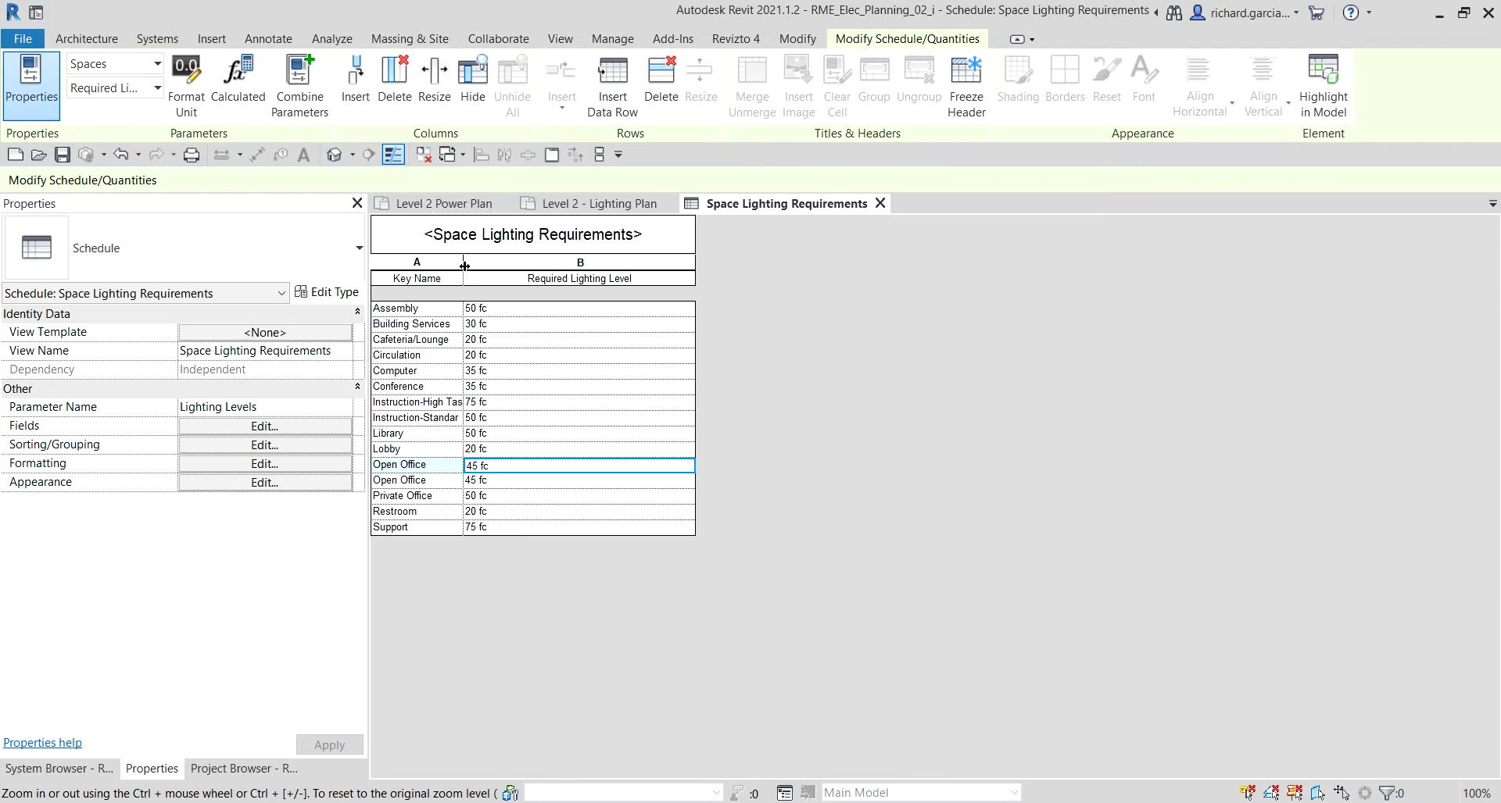
left_click_drag(464, 266, 465, 266)
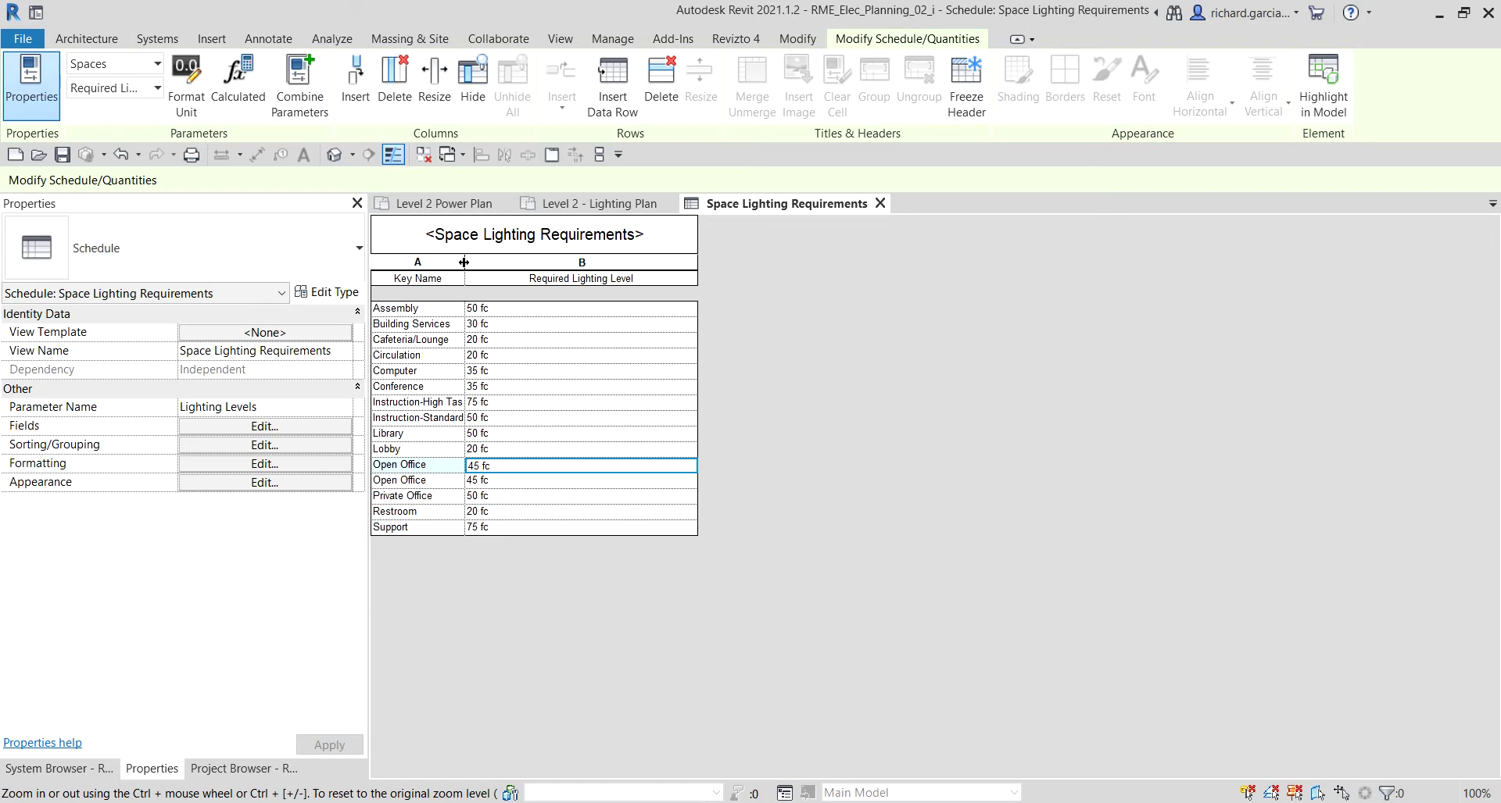
left_click_drag(464, 266, 422, 261)
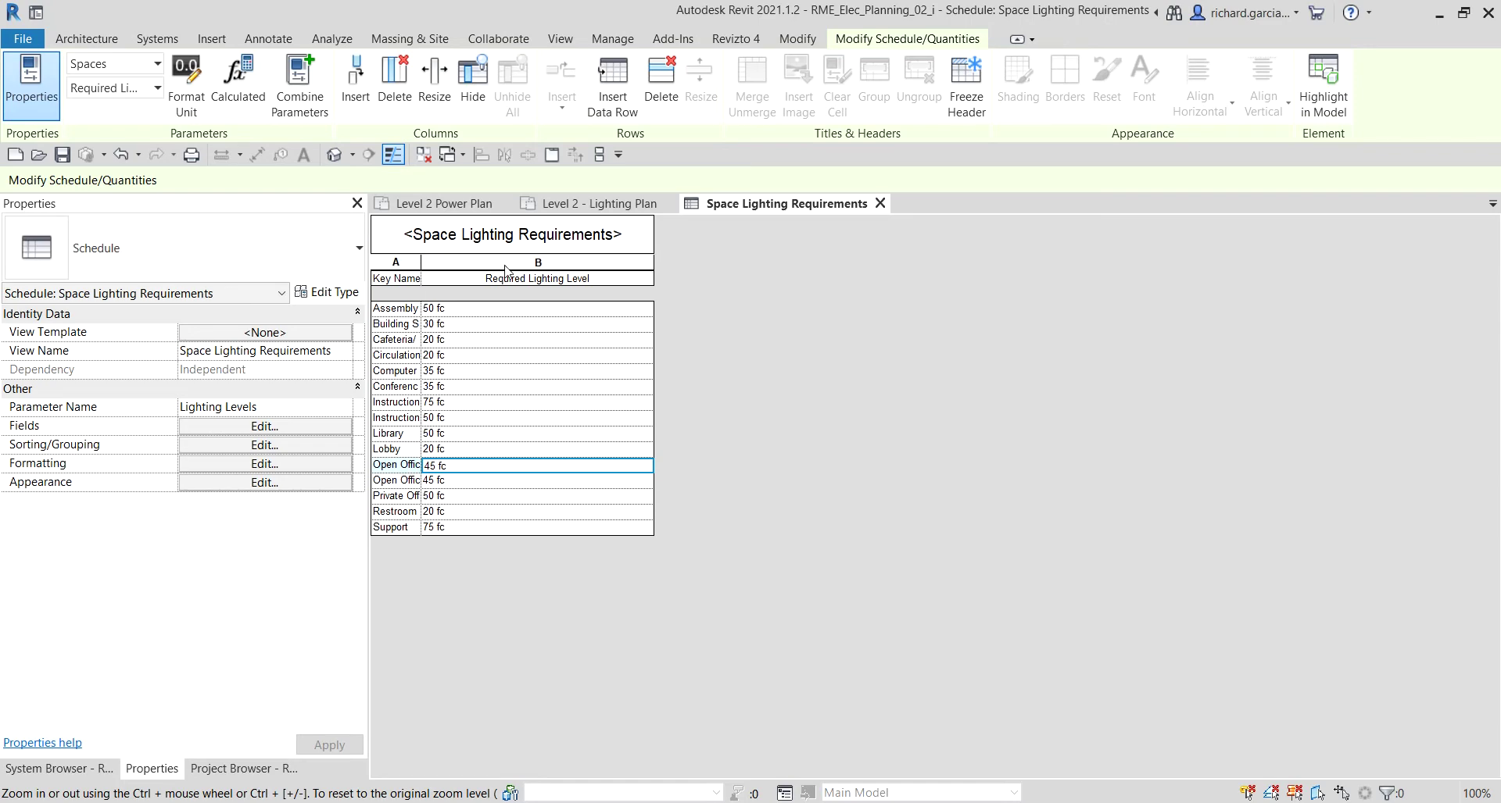
left_click_drag(420, 263, 517, 265)
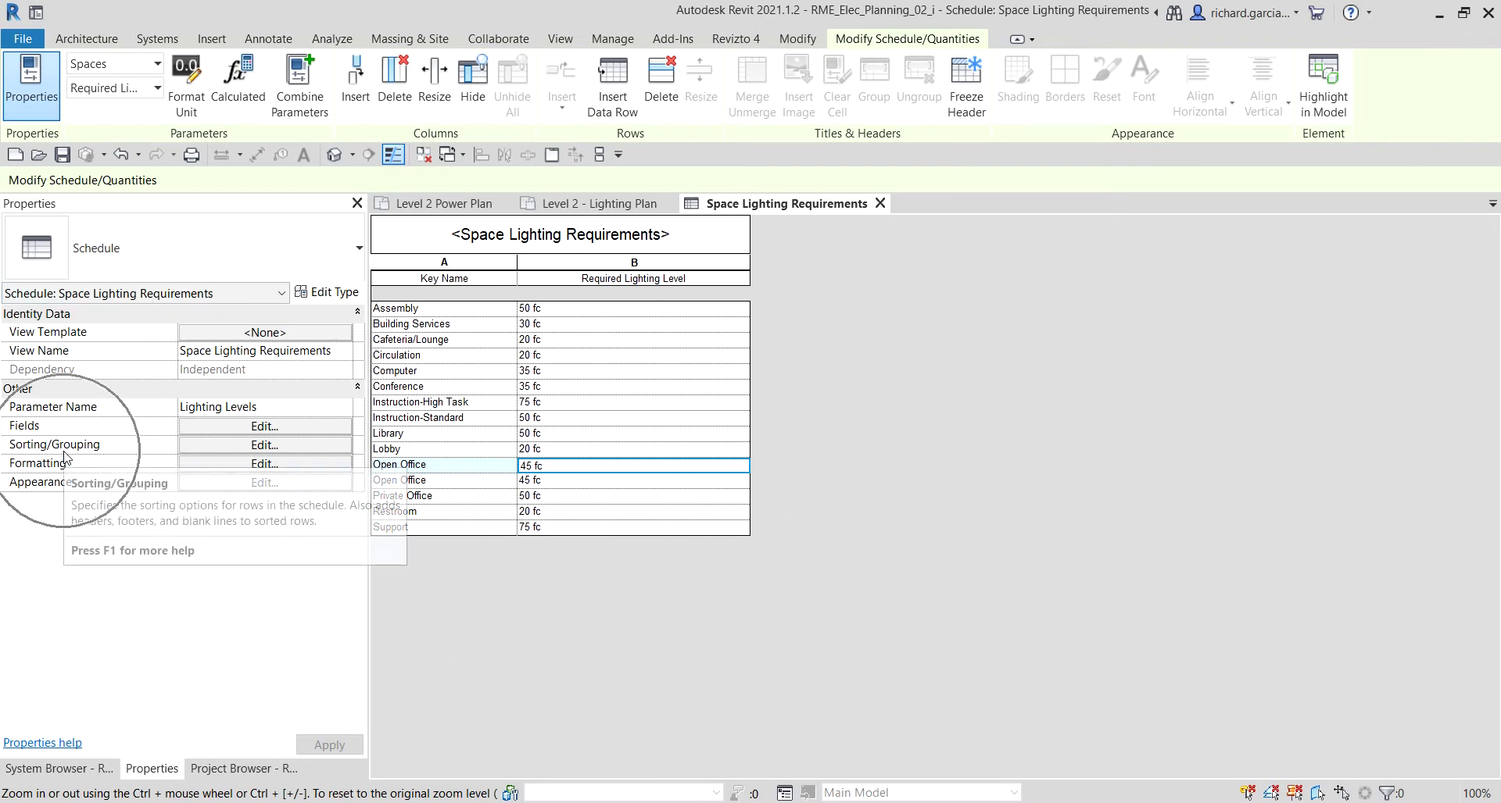
Sort the schedule by Required Lighting Level in ascending order with a blank line between groups
left_click(250, 449)
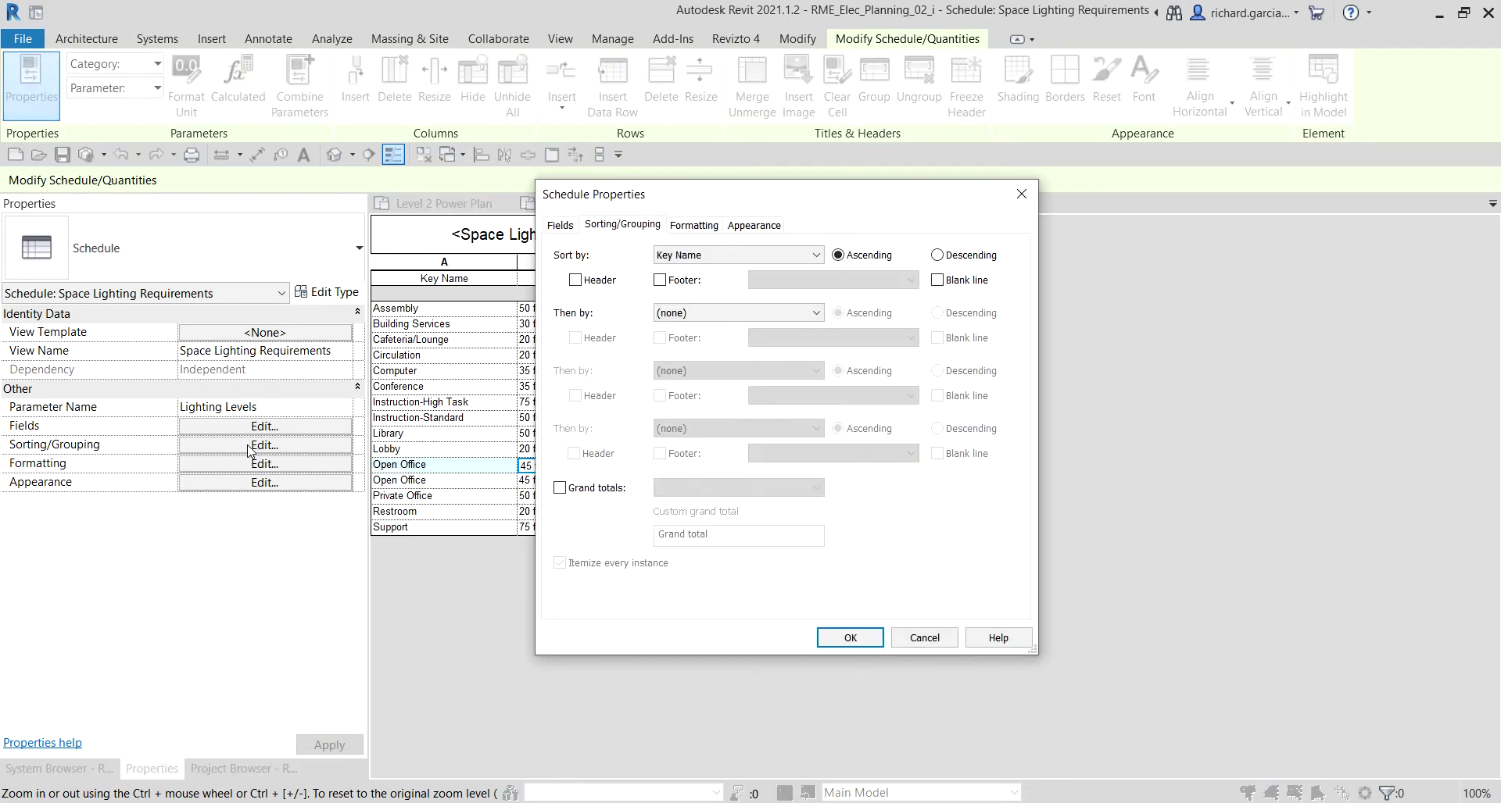
left_click(707, 258)
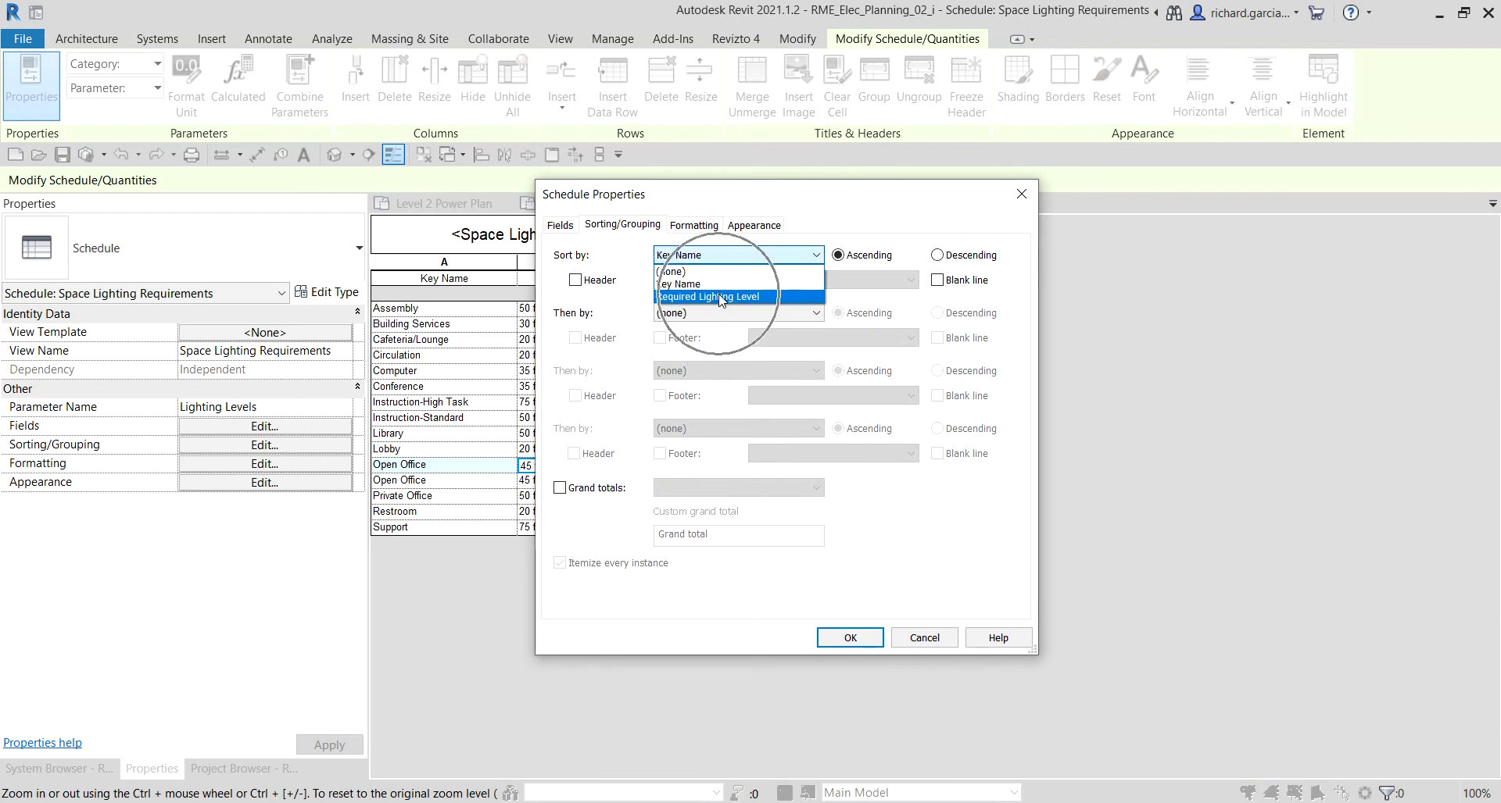
left_click(720, 298)
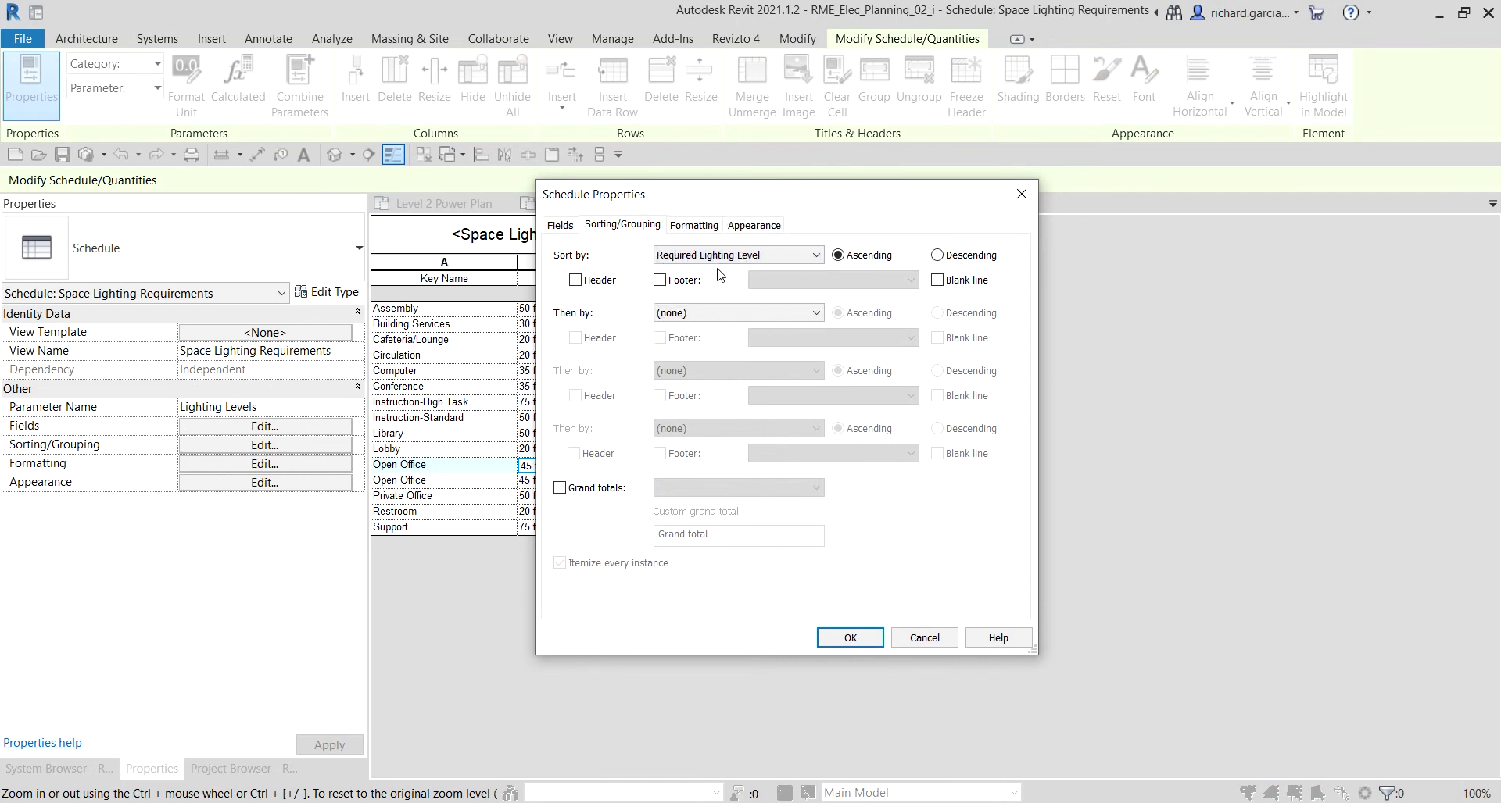
left_click(938, 280)
left_click(852, 638)
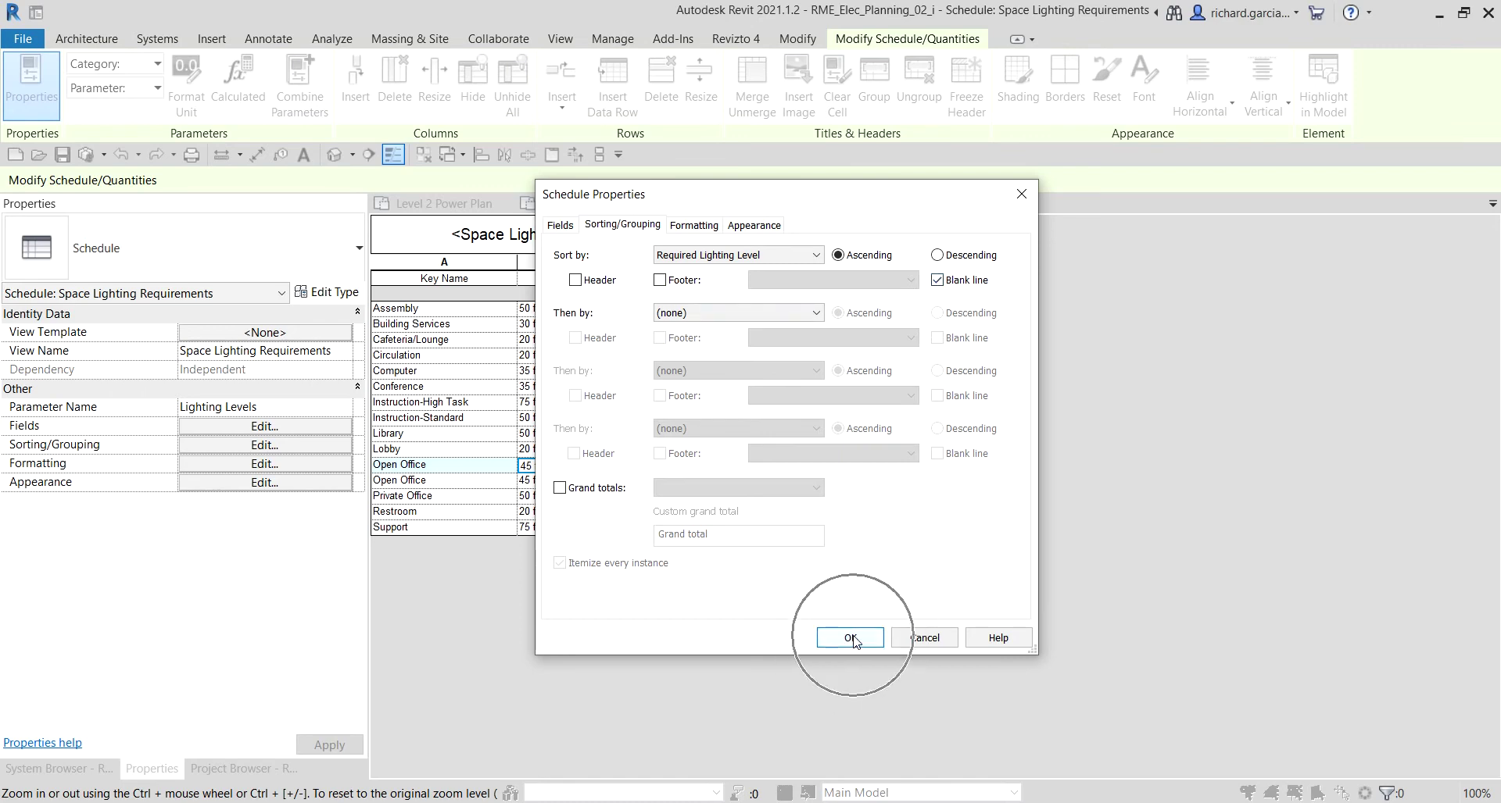
left_click(852, 638)
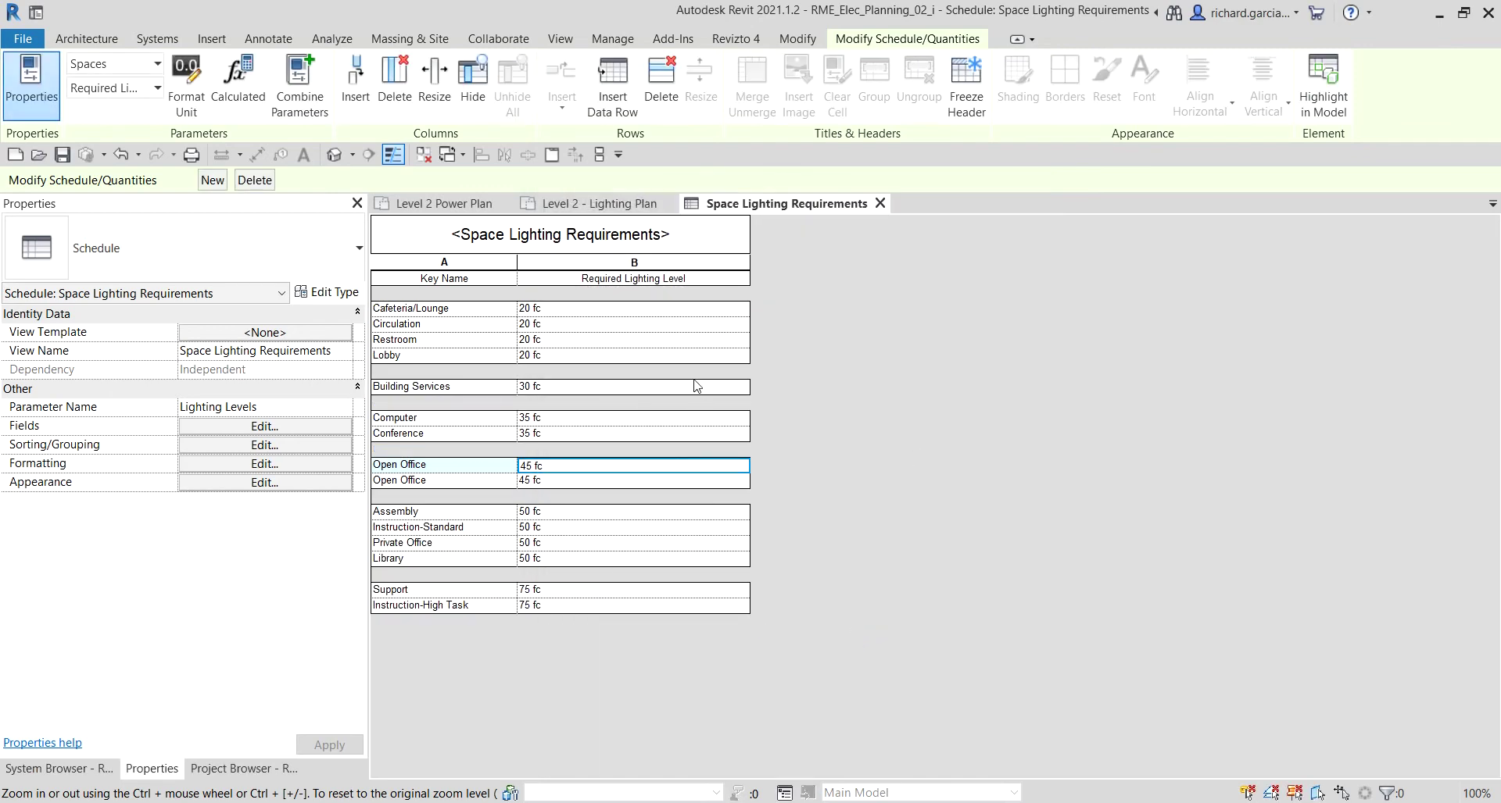
Change the schedule's sorting back to Key Name, keeping the blank line option on
left_click(638, 283)
left_click(529, 307)
left_click(475, 373)
left_click(479, 401)
left_click(200, 447)
left_click(798, 256)
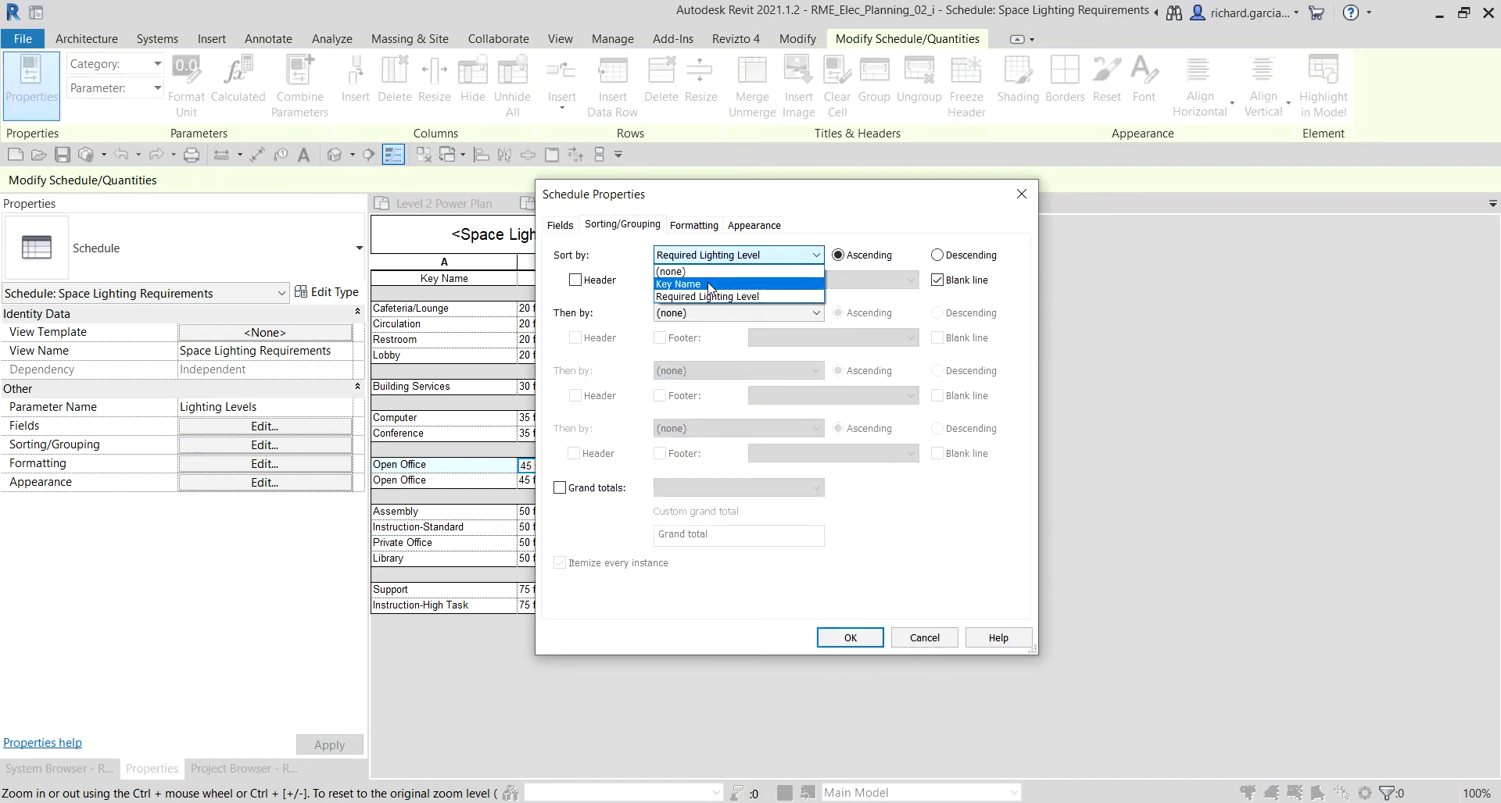
left_click(708, 285)
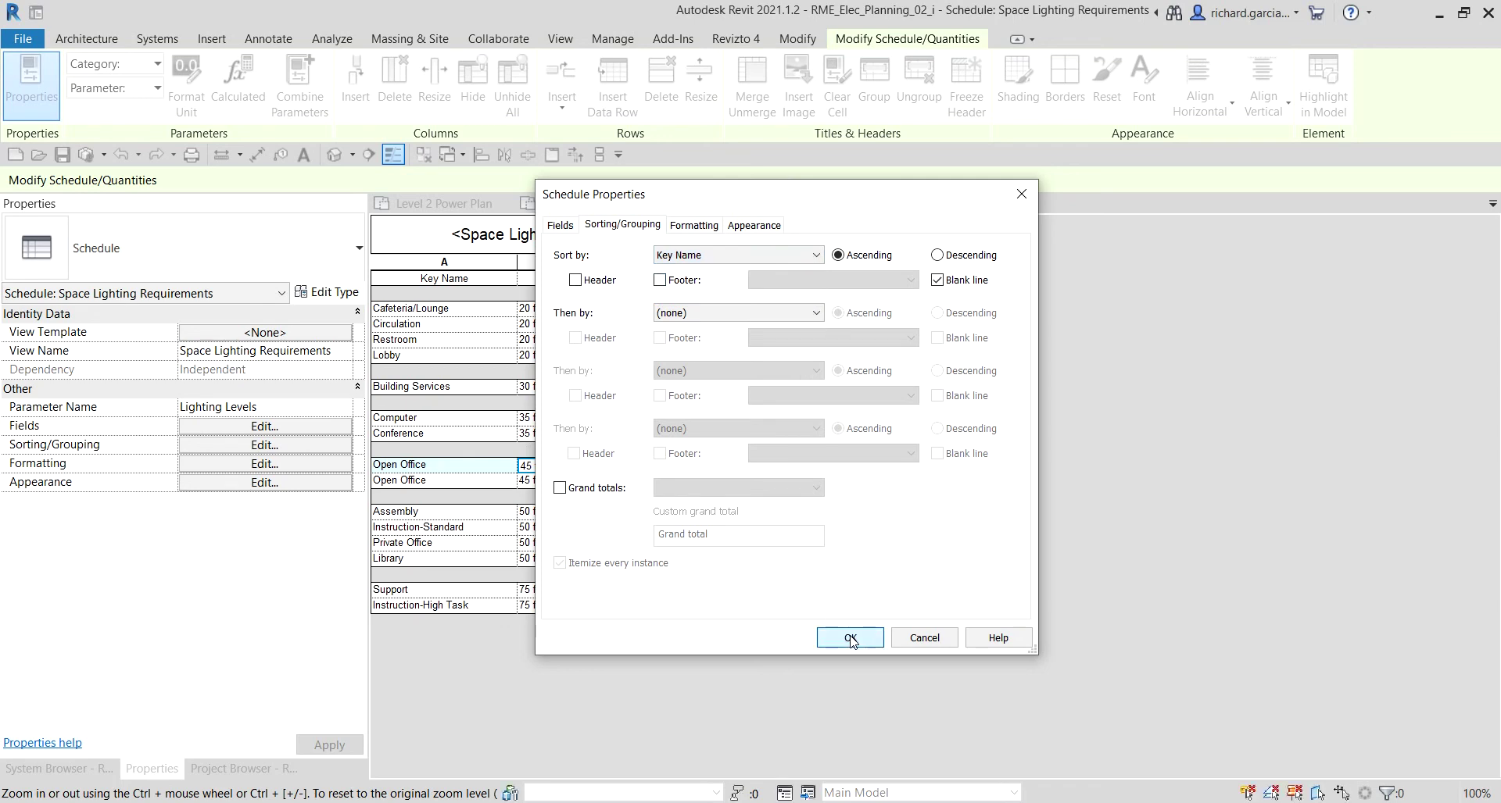
left_click(850, 639)
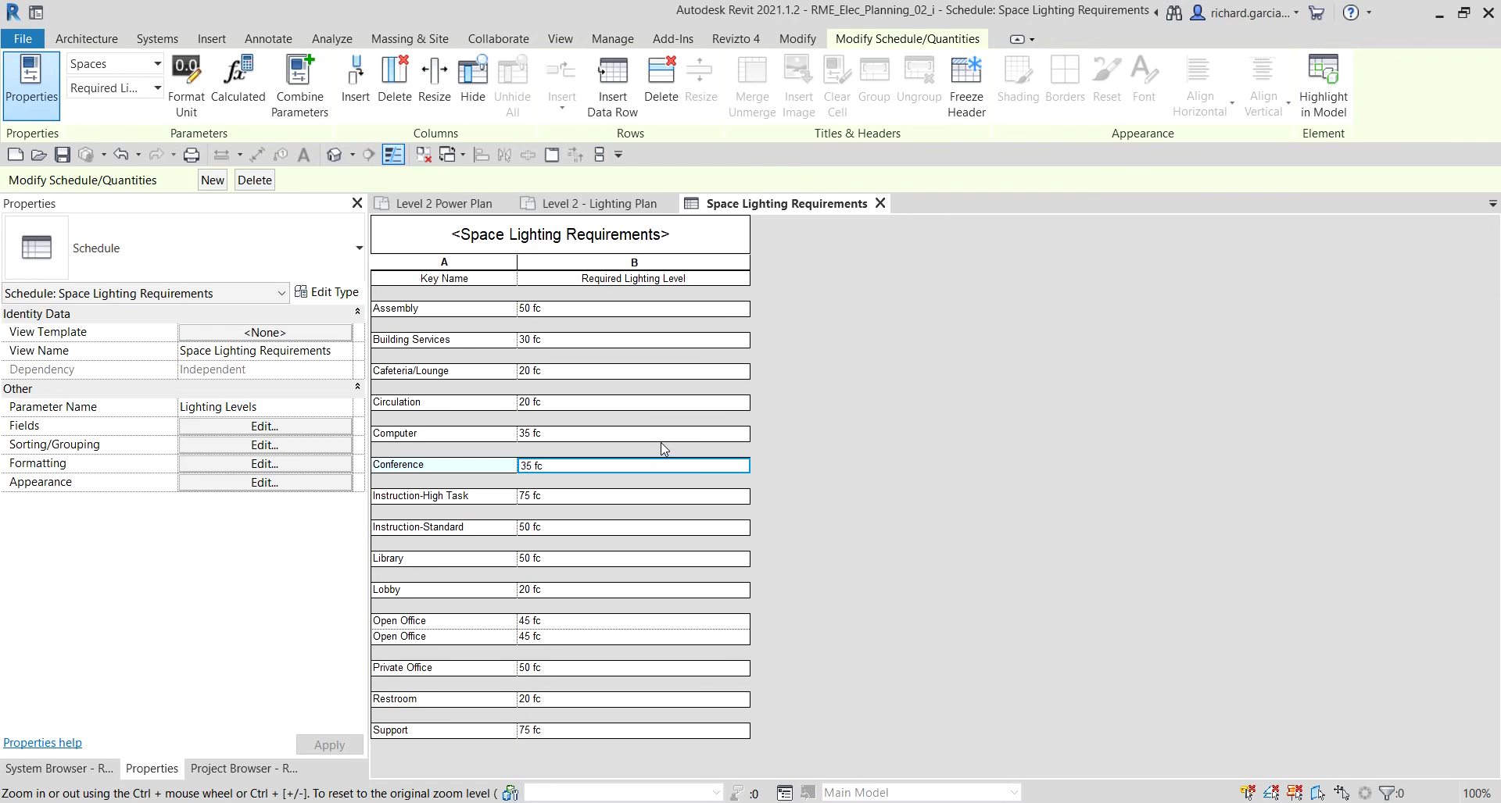
Delete the second, duplicate Open Office row from the key schedule
left_click(453, 639)
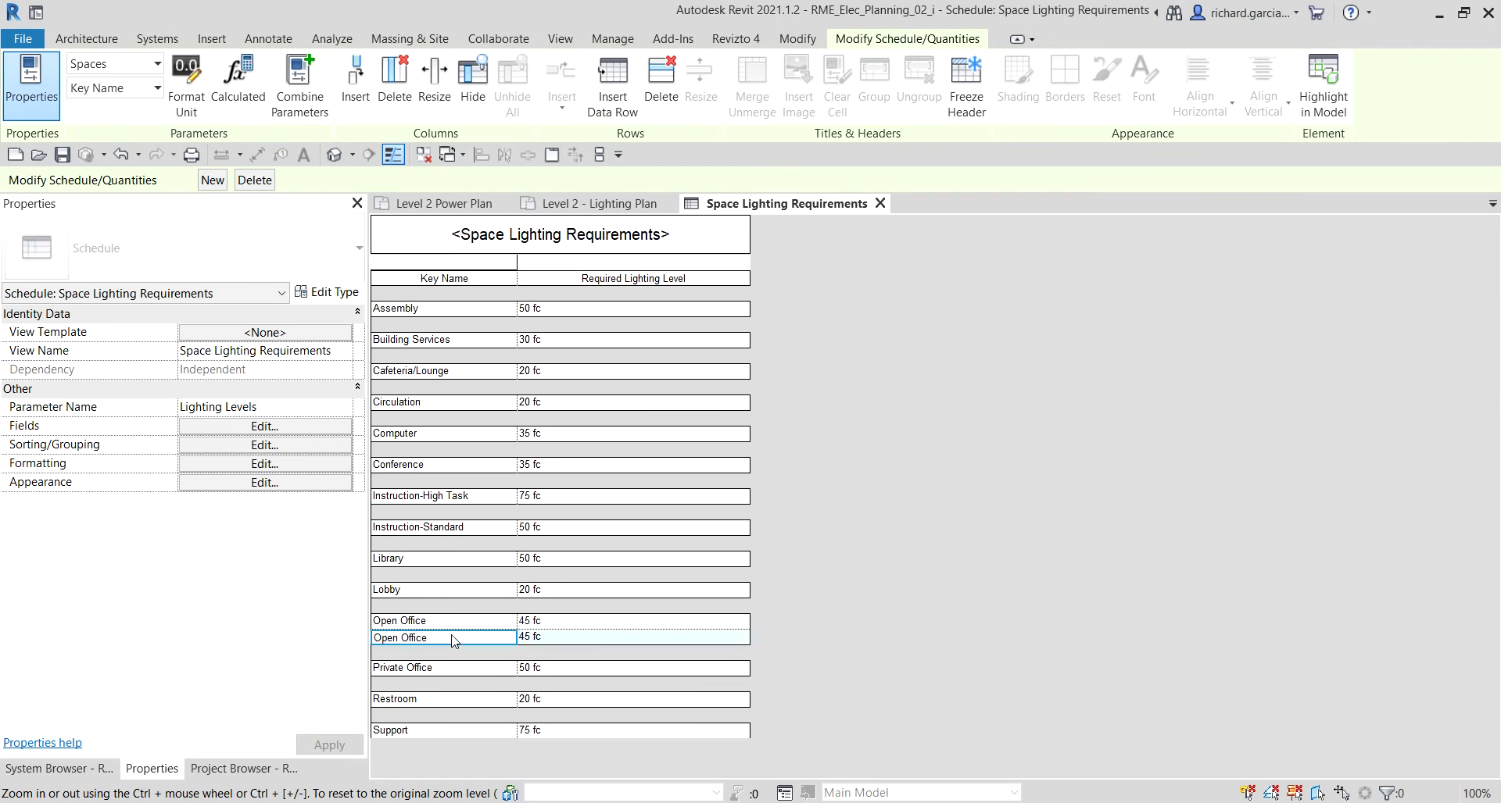
left_click(454, 640)
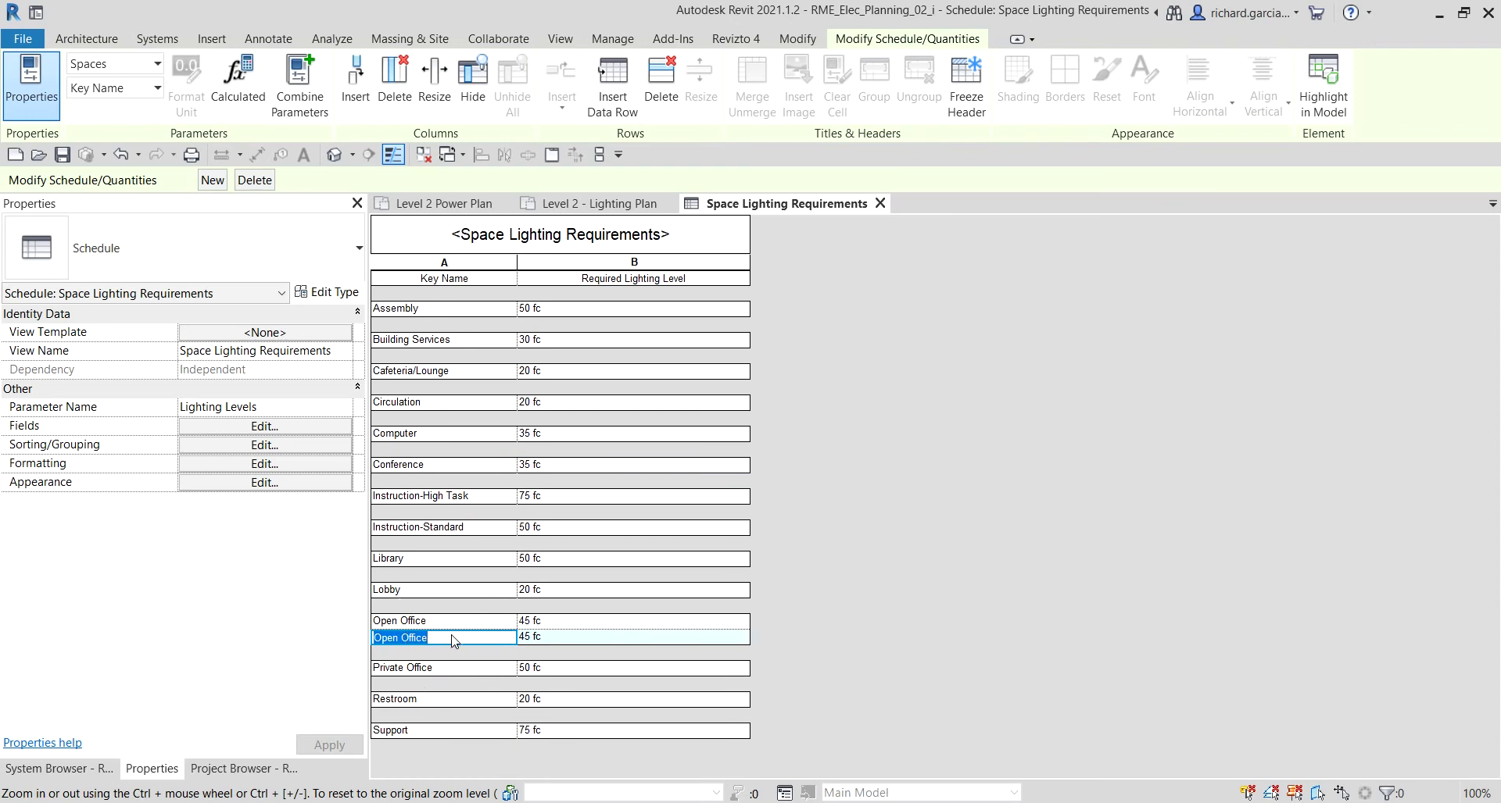
left_click(454, 640)
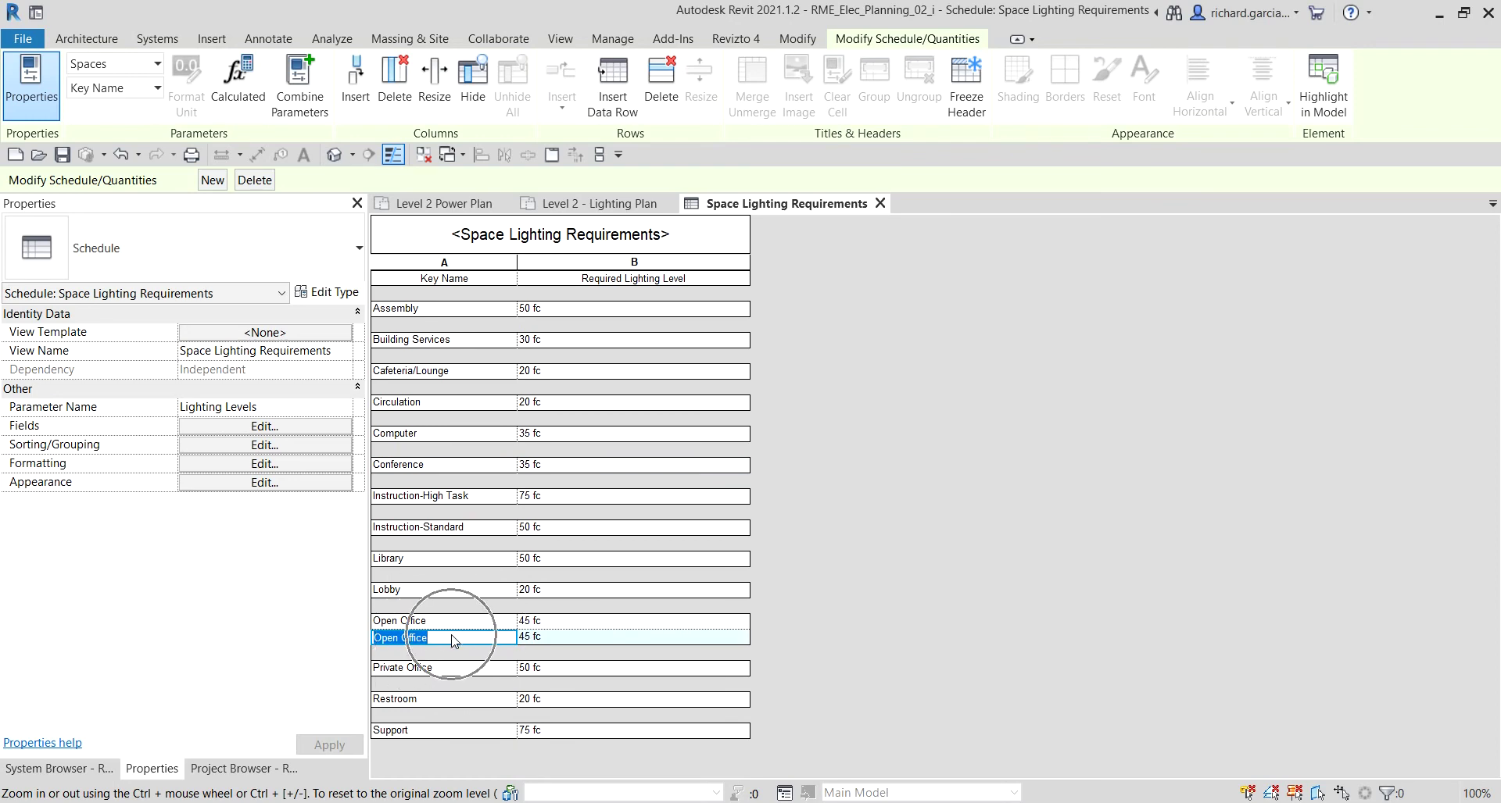
left_click(671, 70)
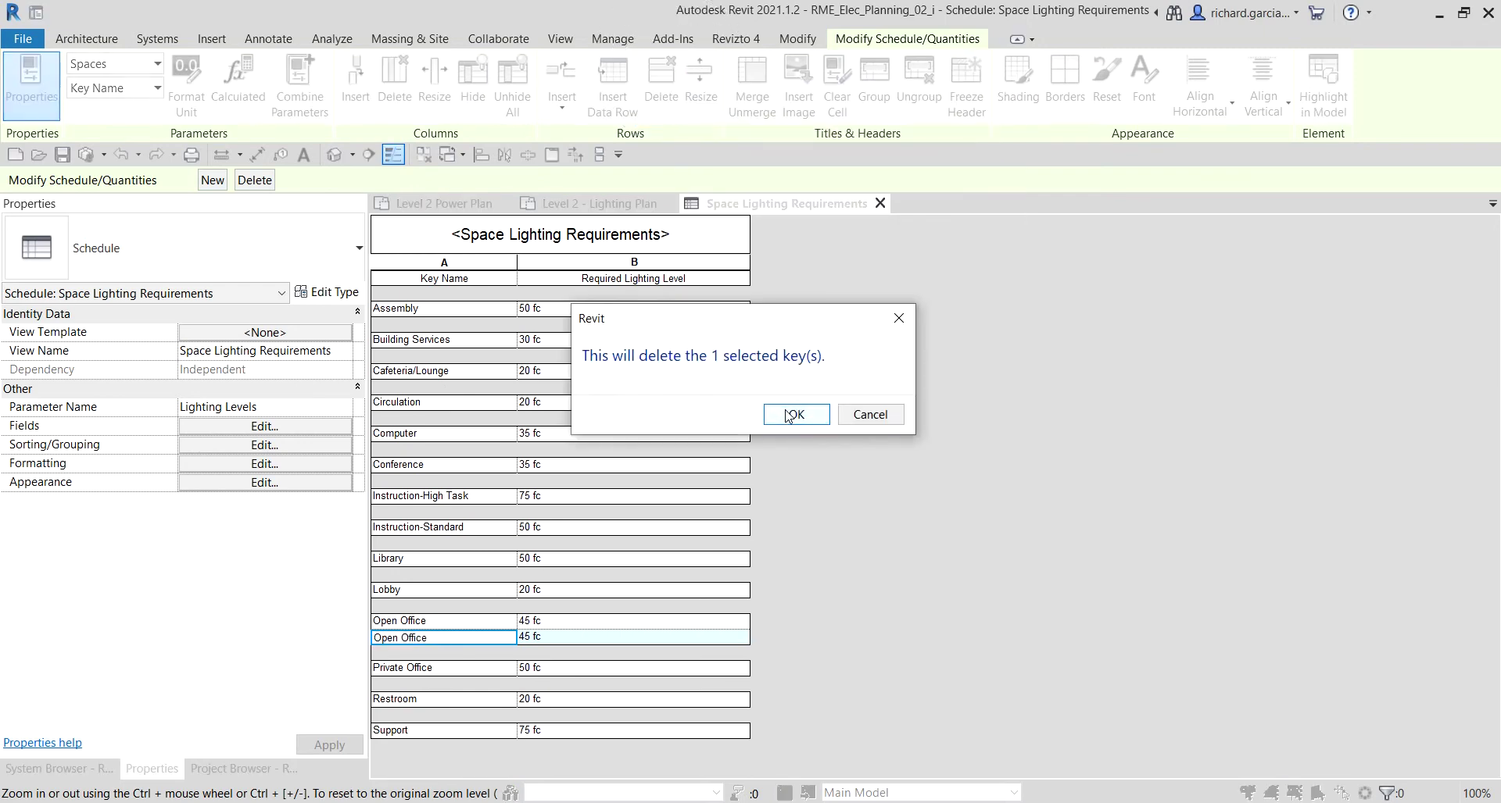
left_click(788, 415)
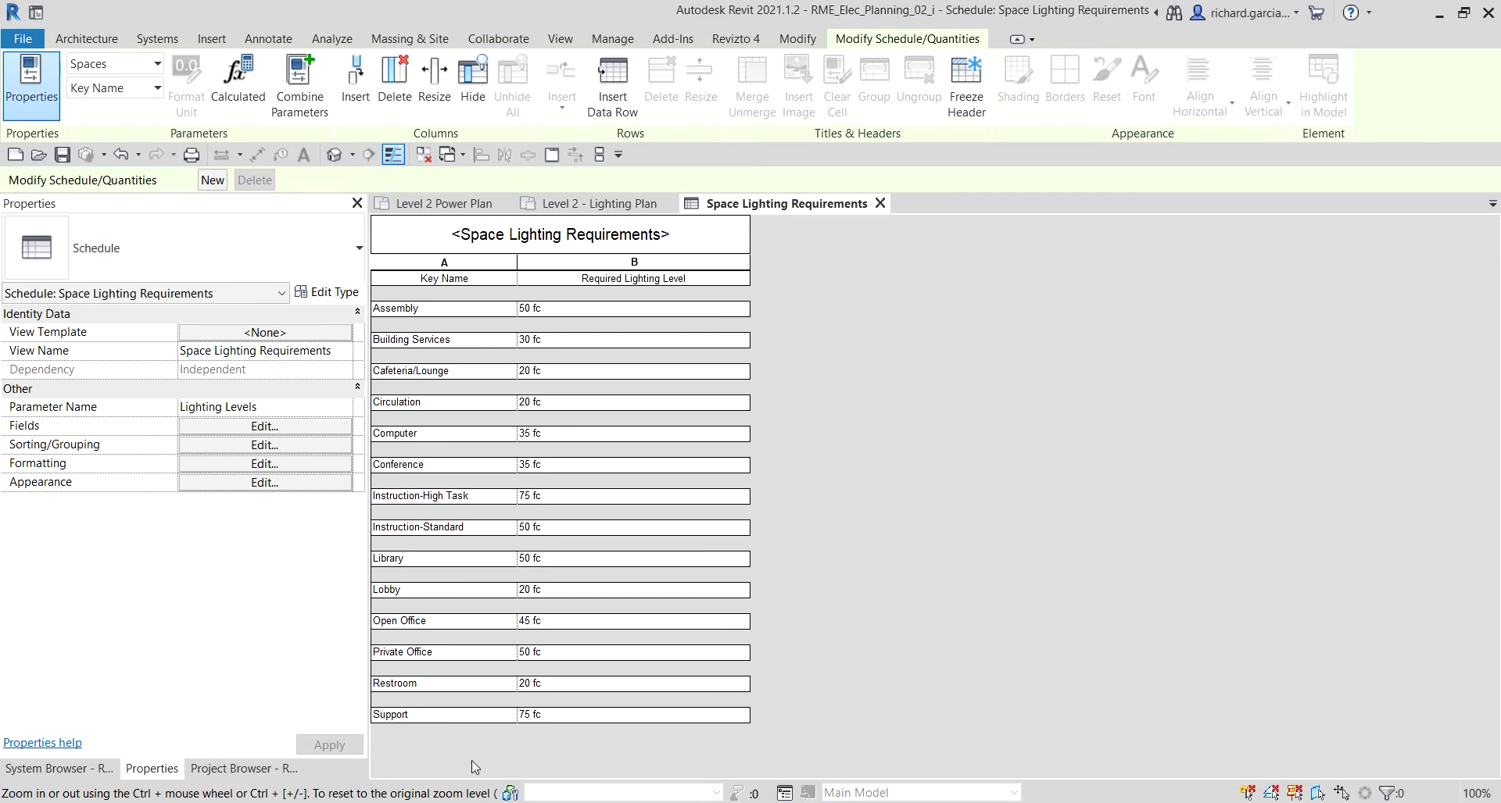
Switch to the Level 2 - Lighting Plan, select the Instruction 218 space and display its properties
left_click(250, 769)
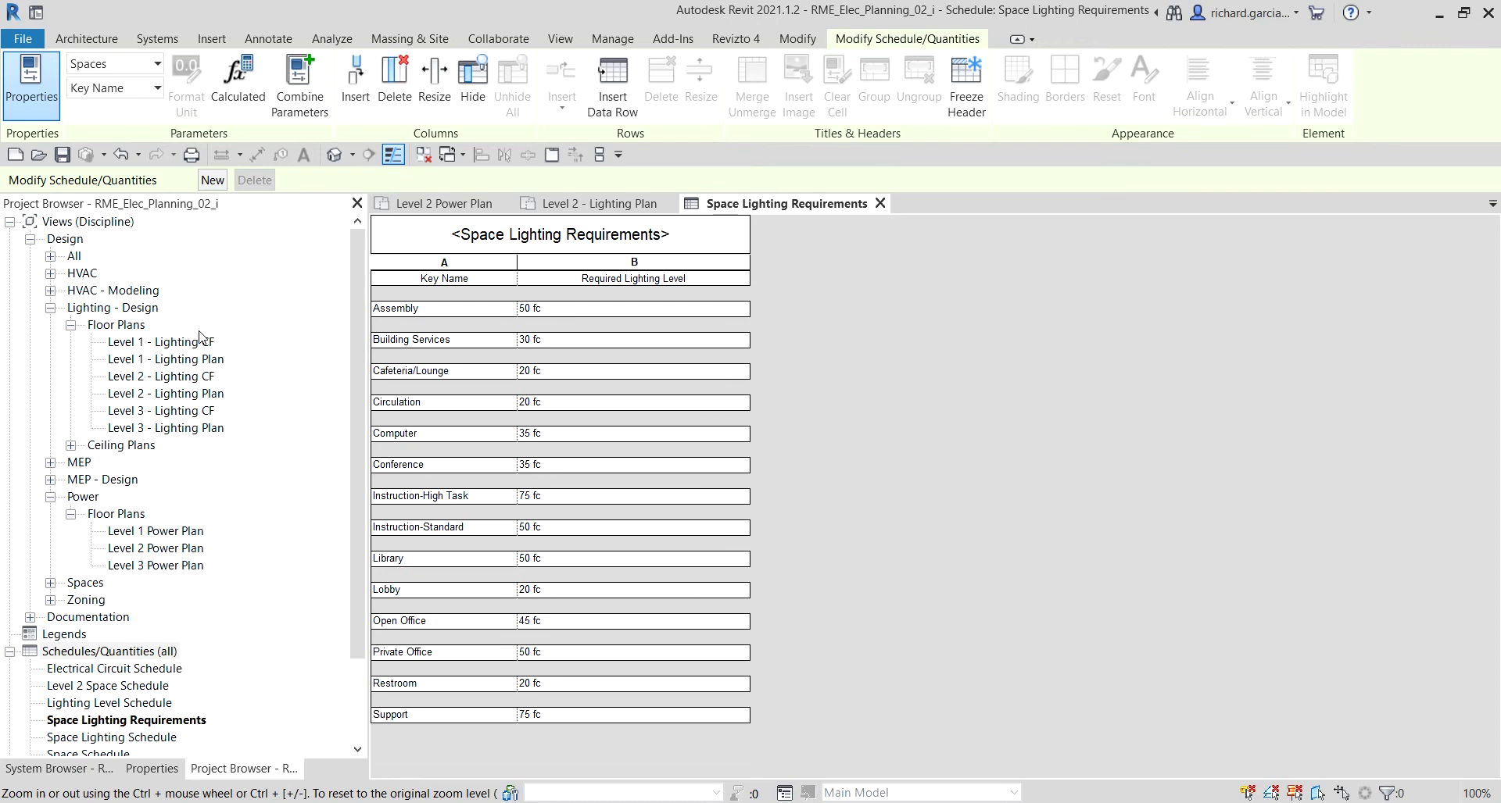
left_click(624, 208)
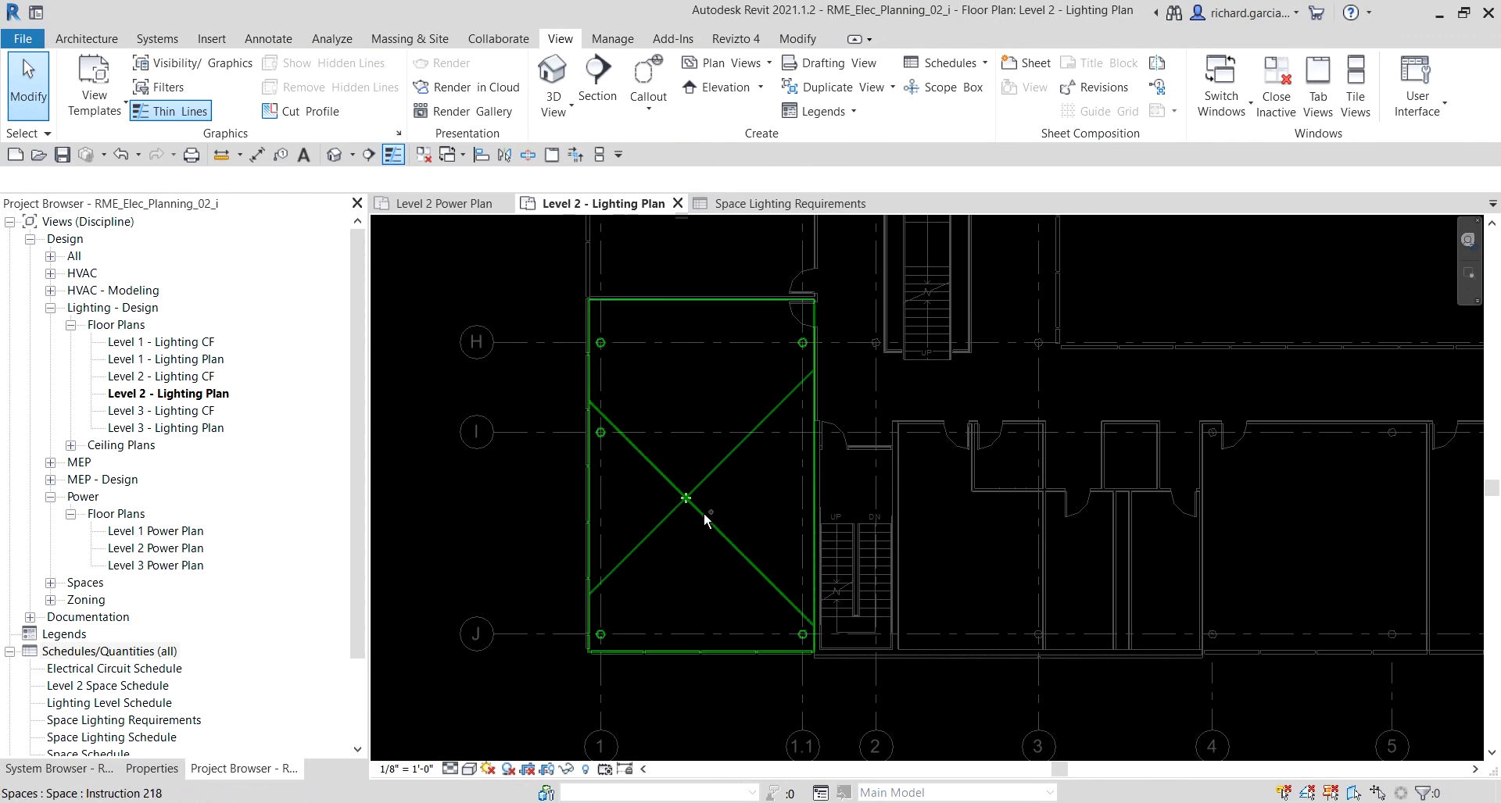
left_click(705, 518)
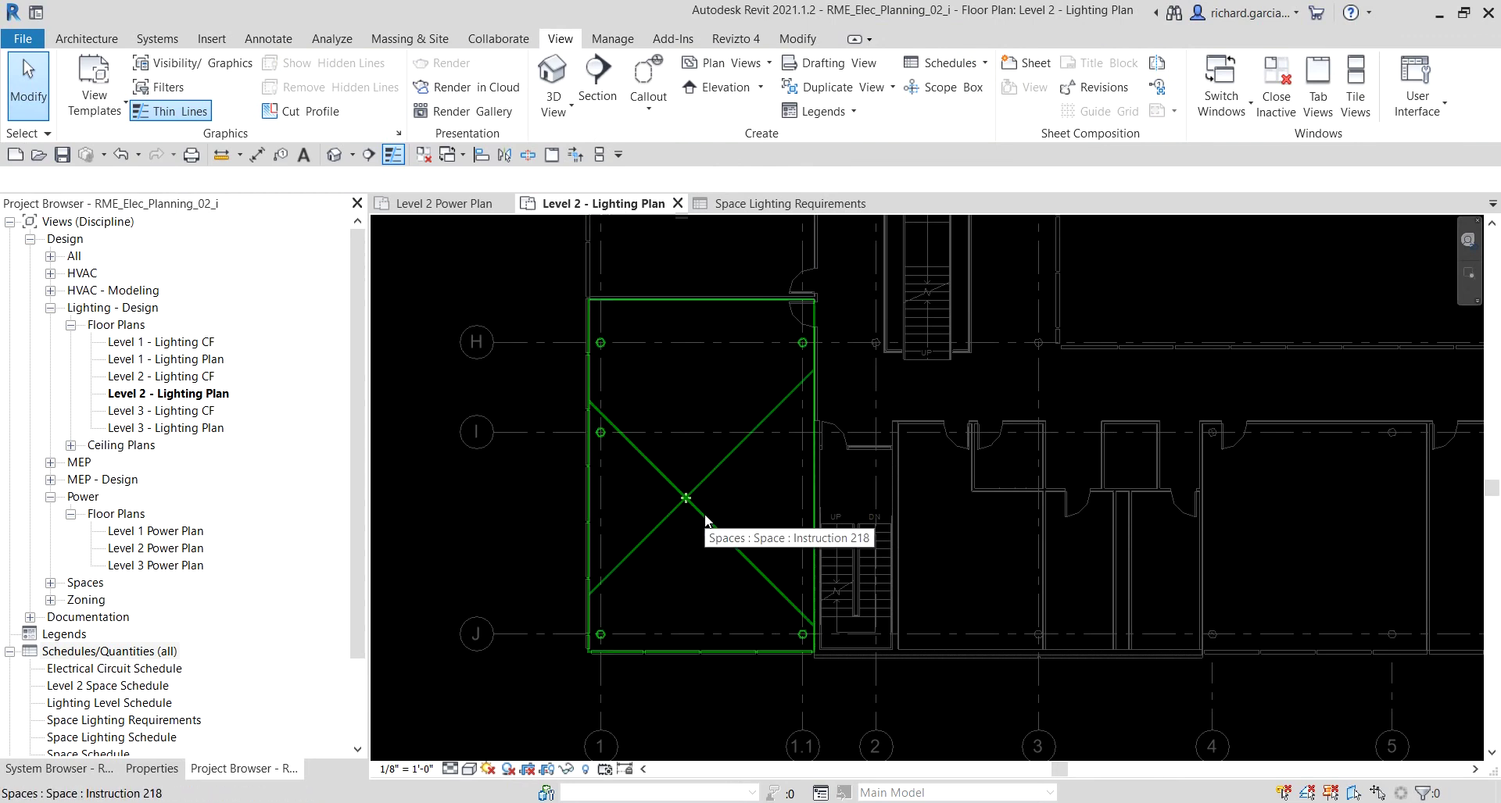
left_click(705, 518)
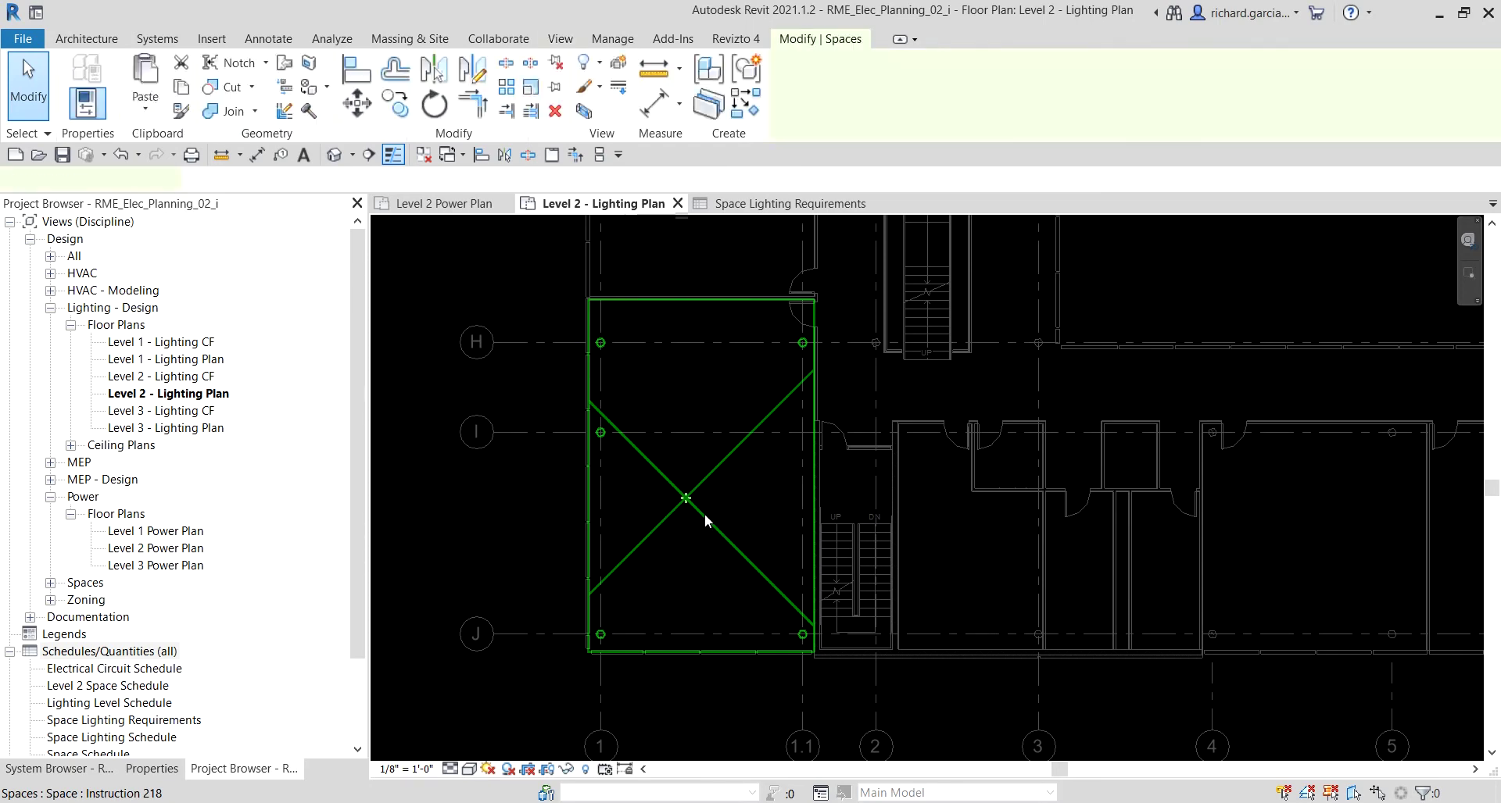
left_click(151, 768)
Examine the selected space's Required Lighting Level property and its global parameter association
scroll(262, 582, "down", 2)
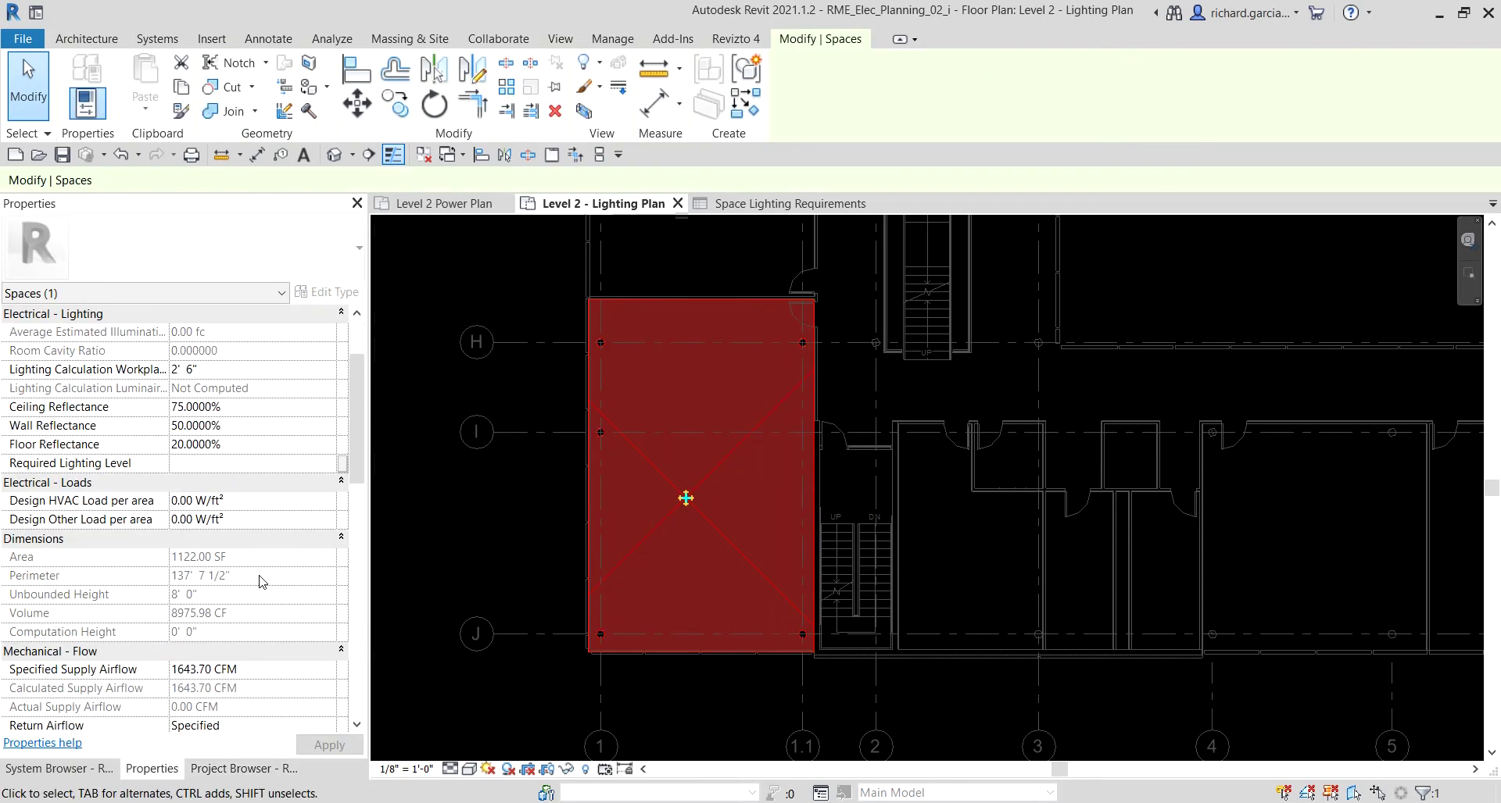
scroll(262, 582, "down", 5)
scroll(262, 582, "up", 3)
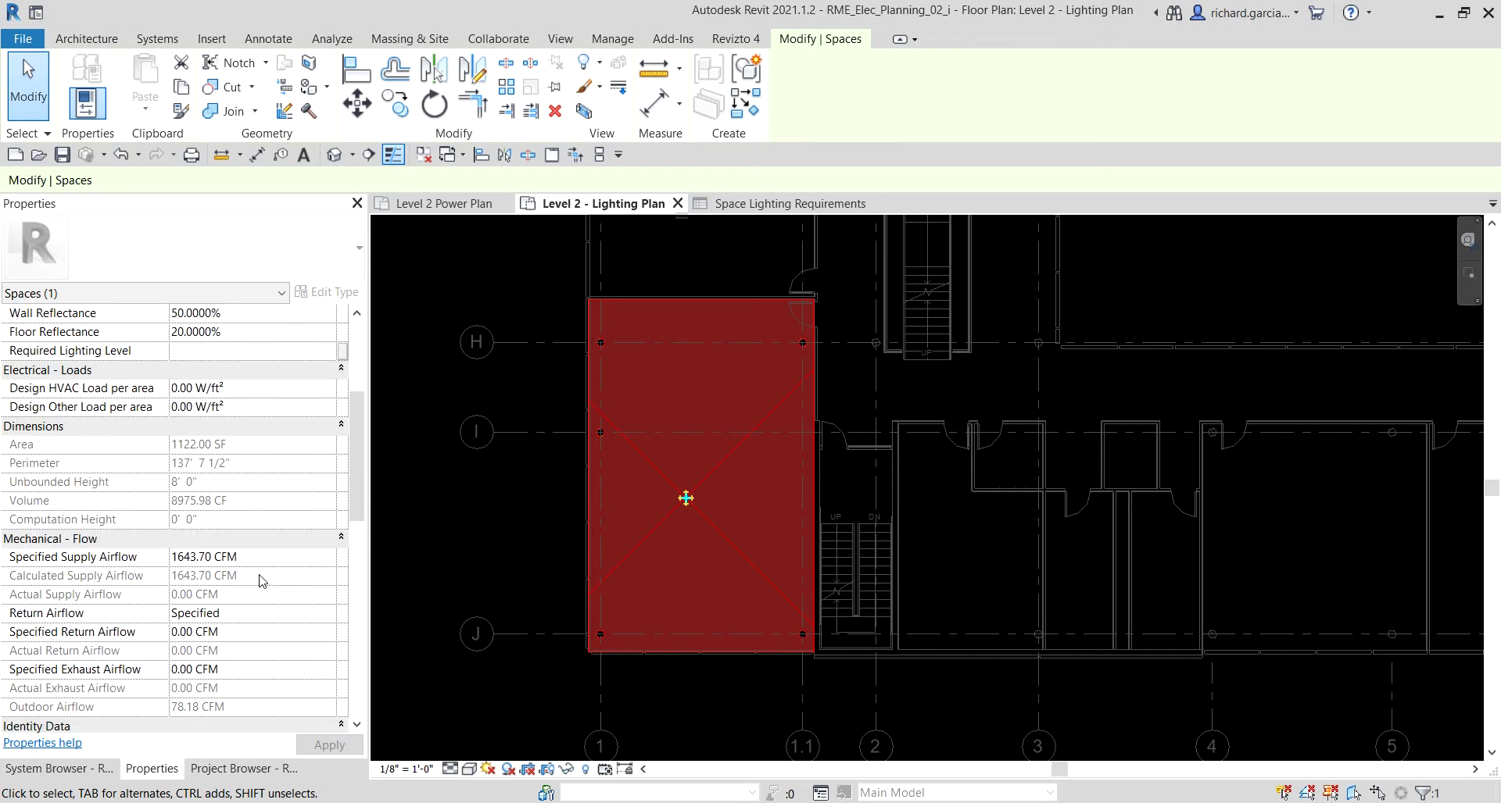
scroll(262, 582, "up", 3)
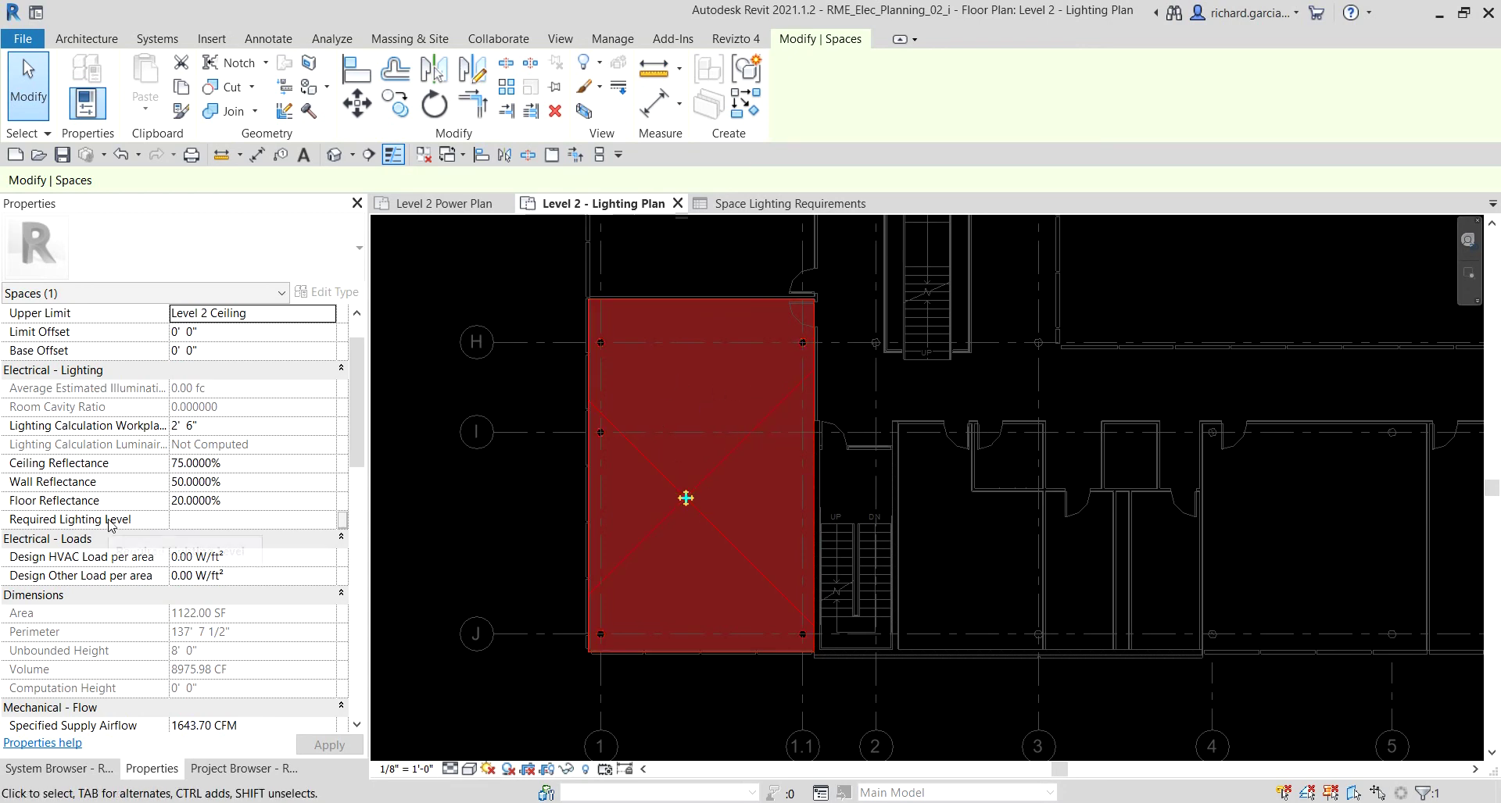
left_click(335, 521)
left_click(342, 521)
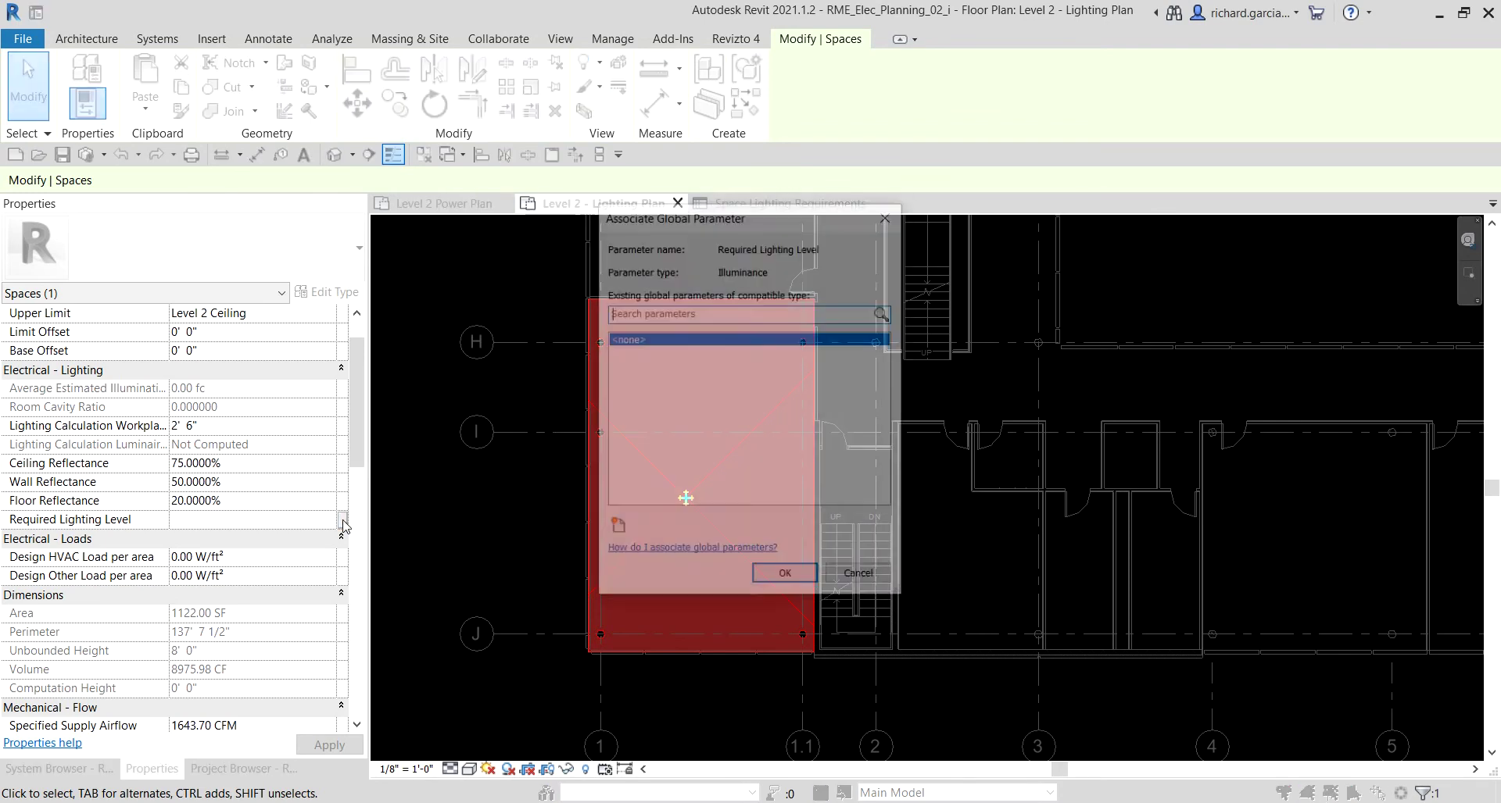
left_click(889, 214)
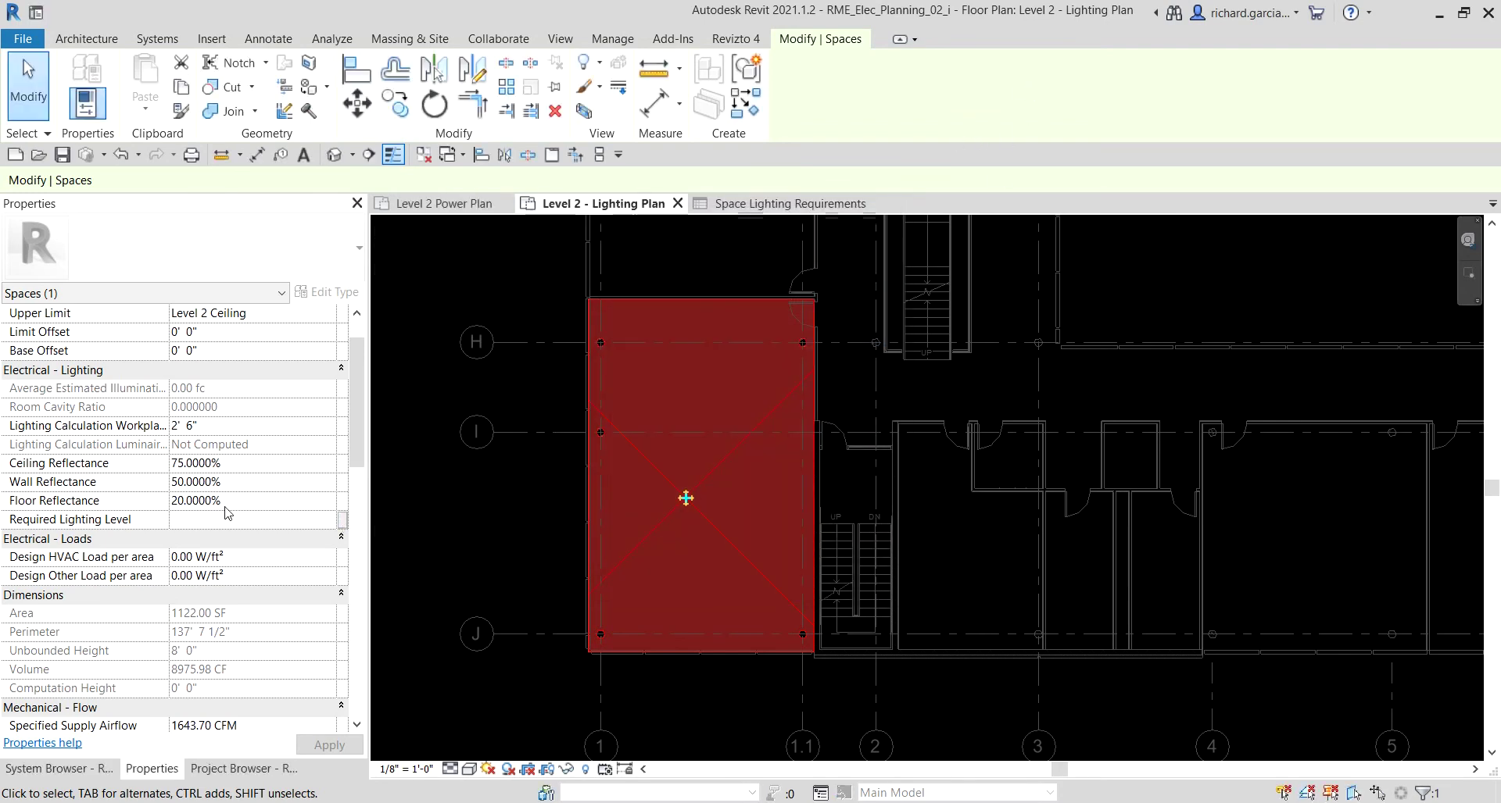
left_click(210, 521)
scroll(197, 494, "up", 2)
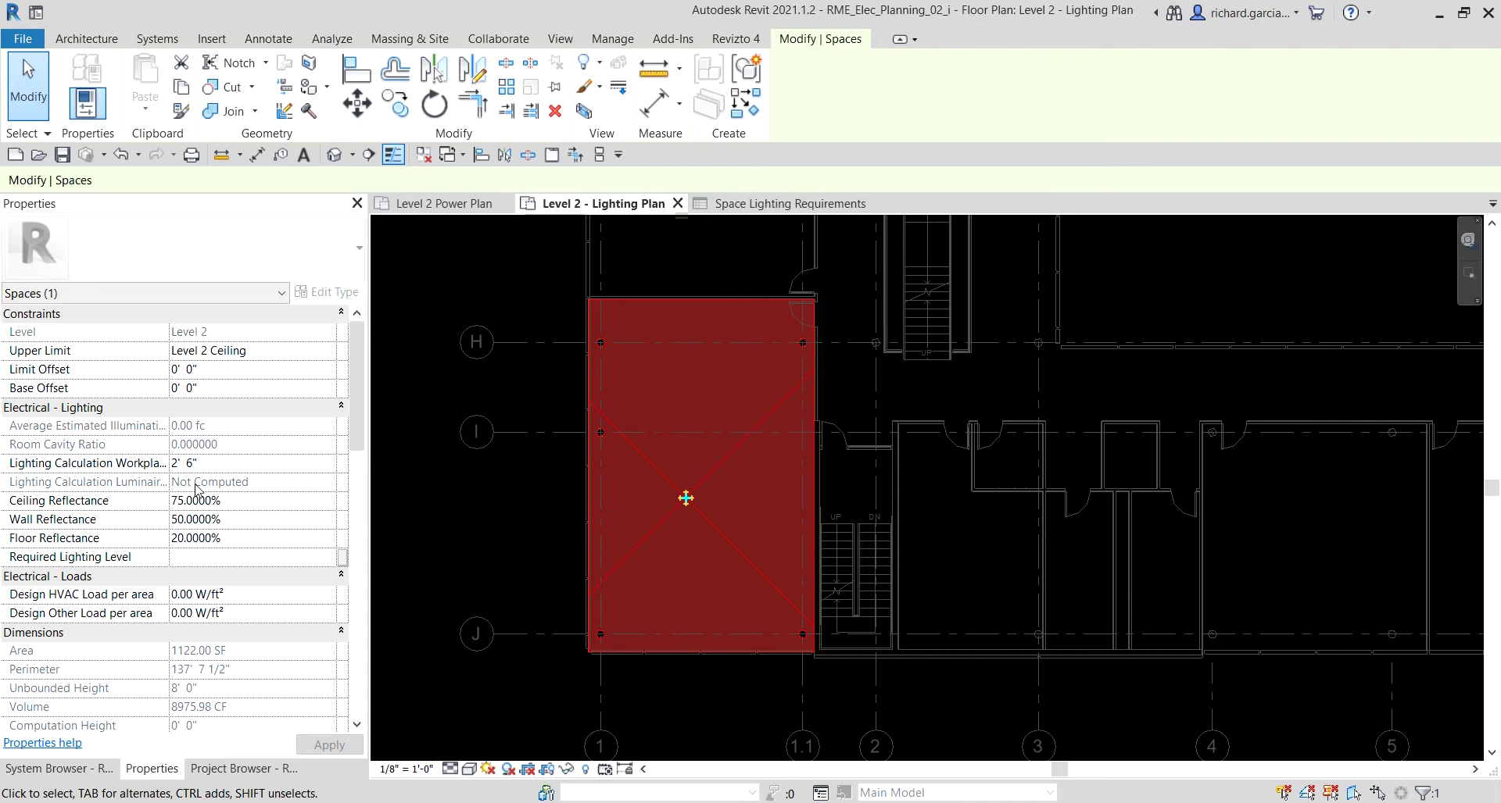
Set the Lighting Levels key of the Instruction 218 space to Instruction-Standard in its identity data
scroll(197, 492, "down", 5)
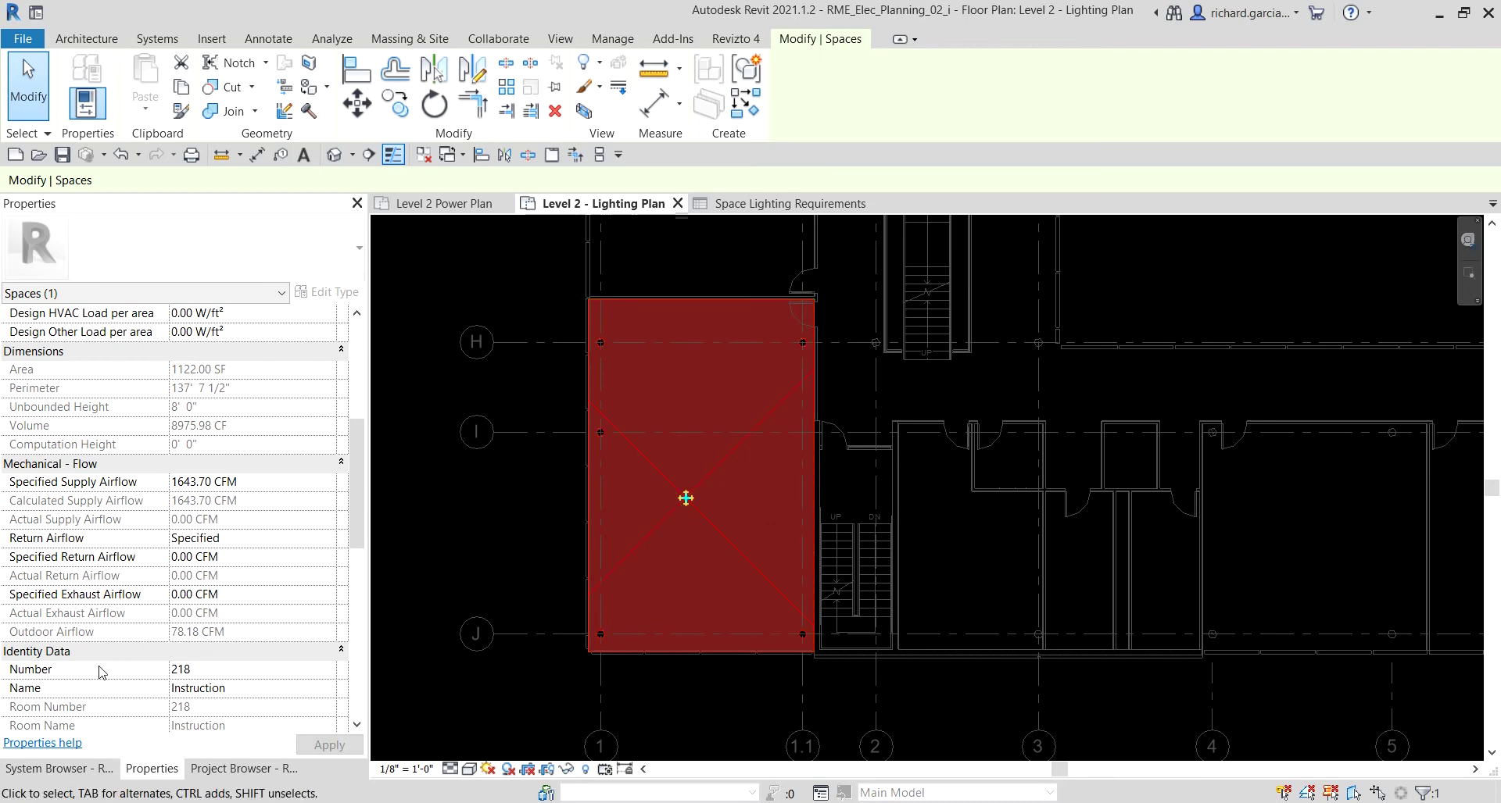
scroll(101, 672, "down", 1)
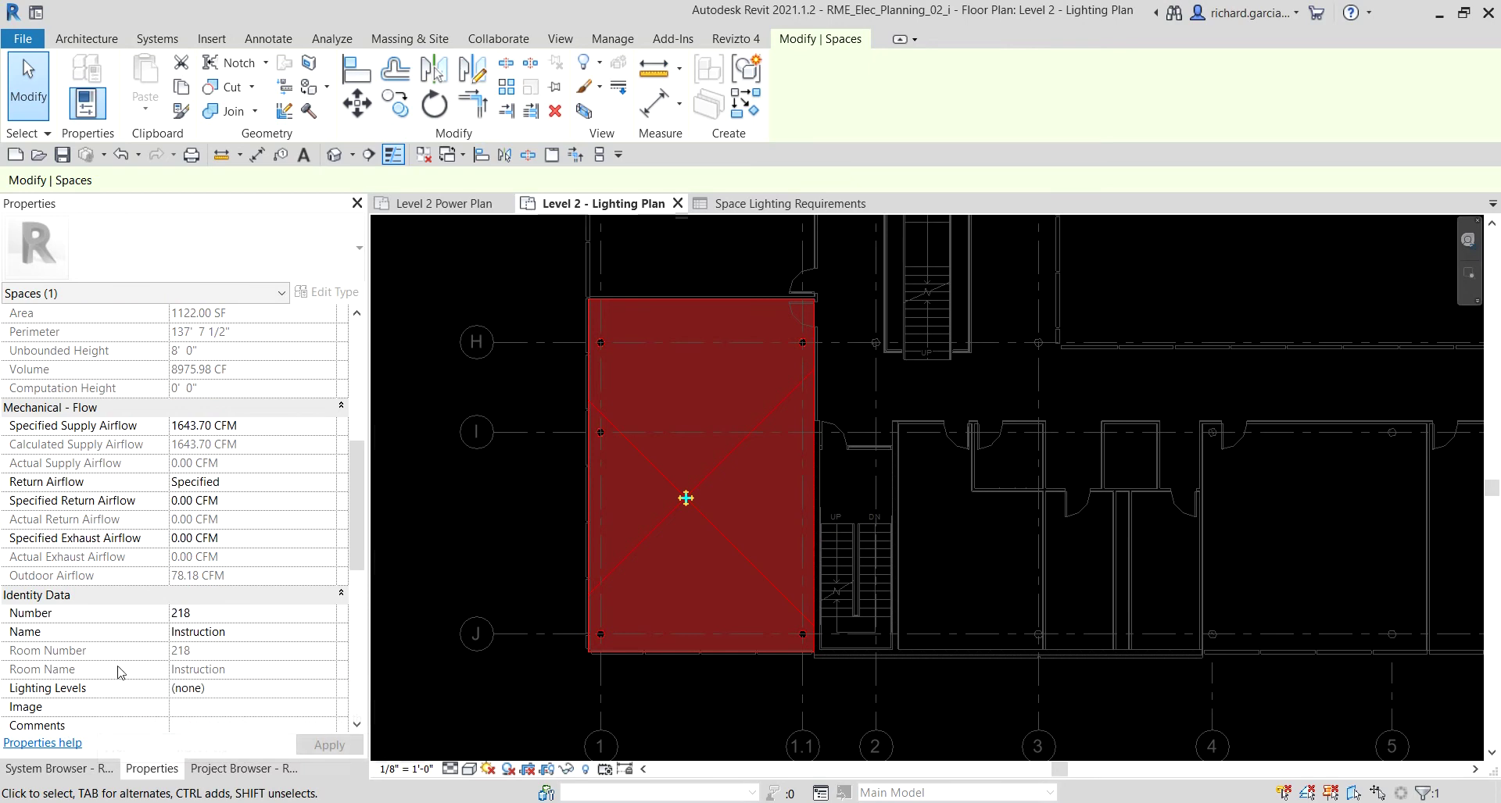
left_click(89, 692)
left_click(327, 690)
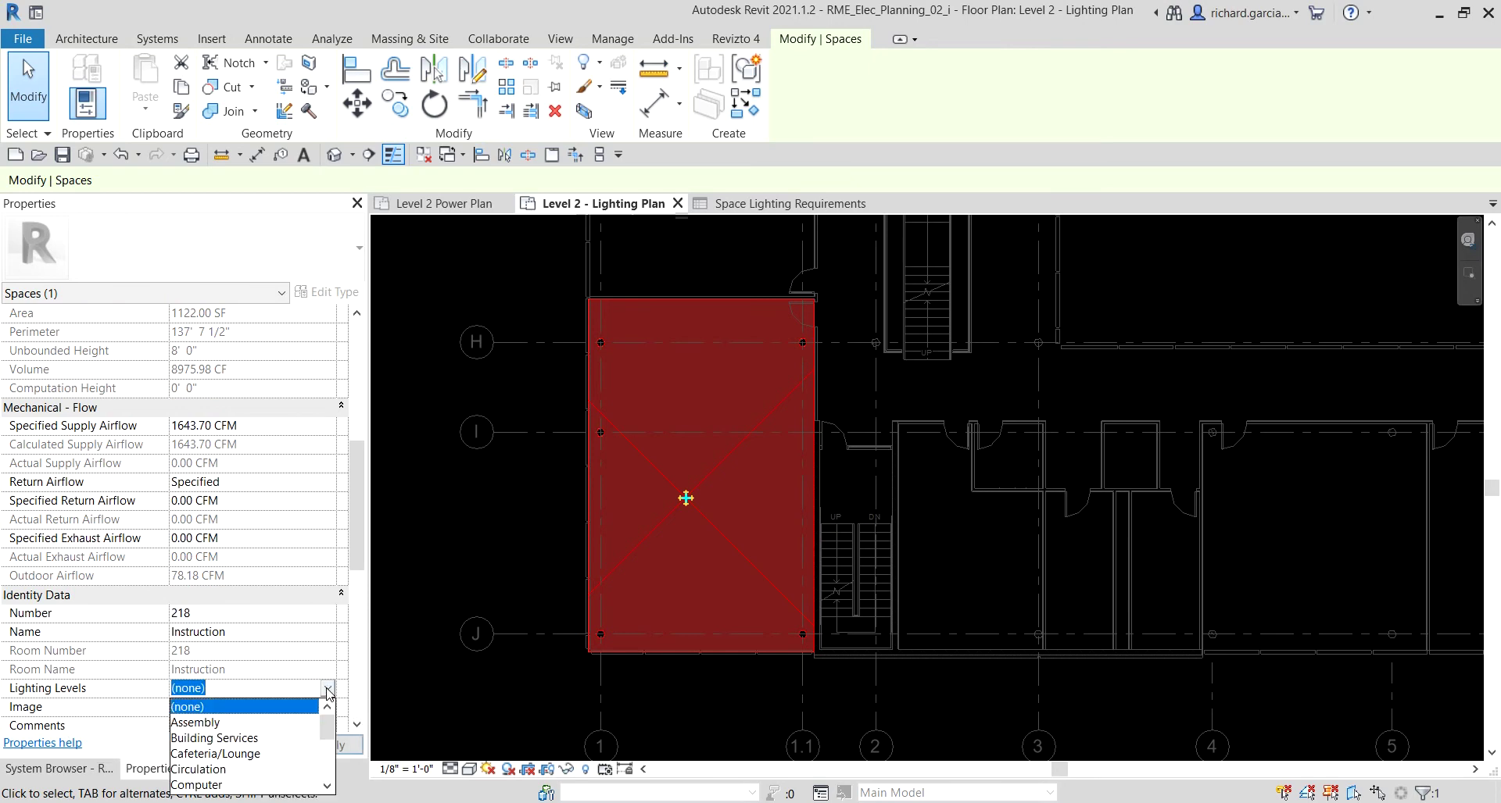
scroll(262, 711, "down", 2)
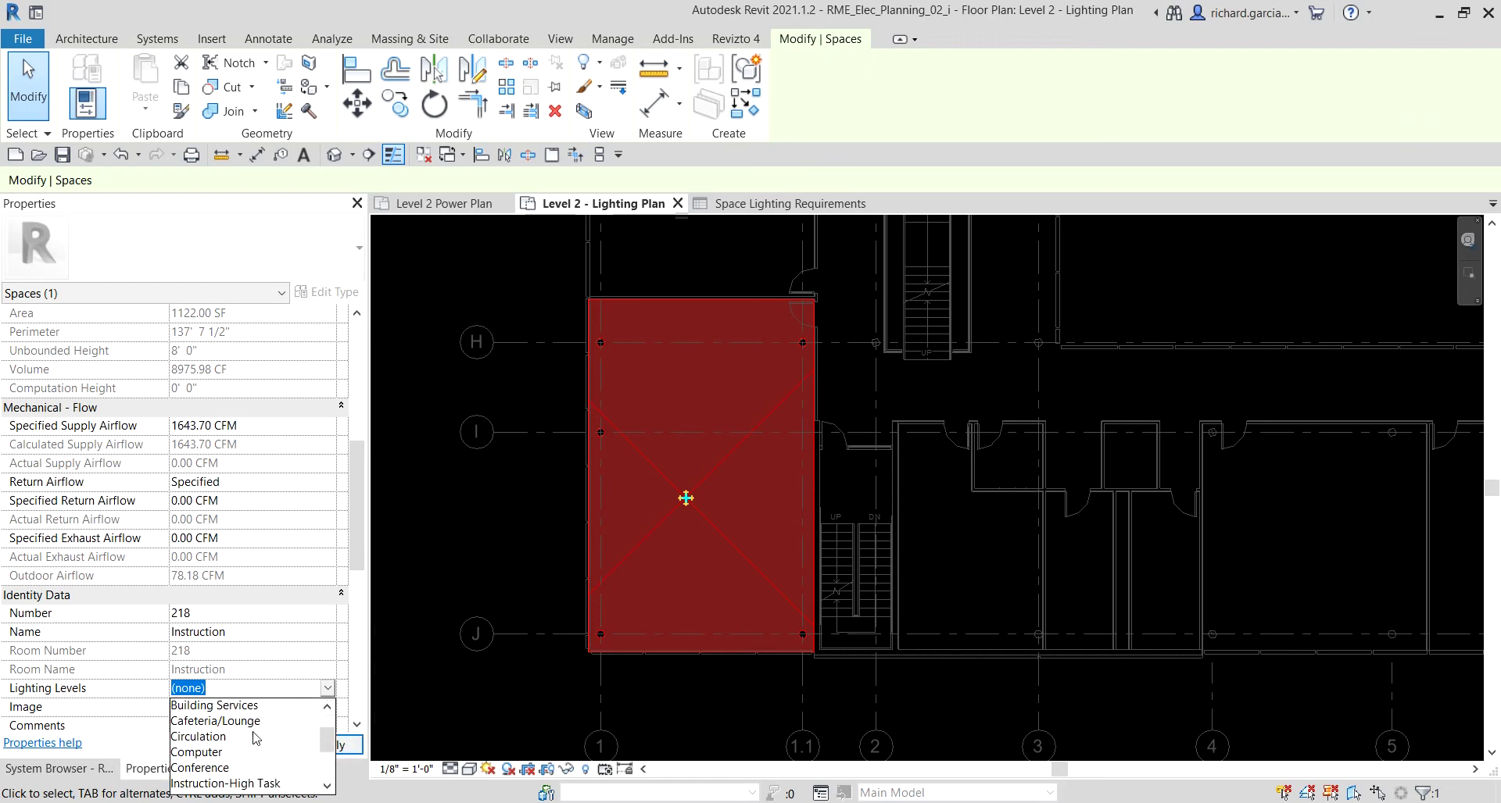
left_click(251, 740)
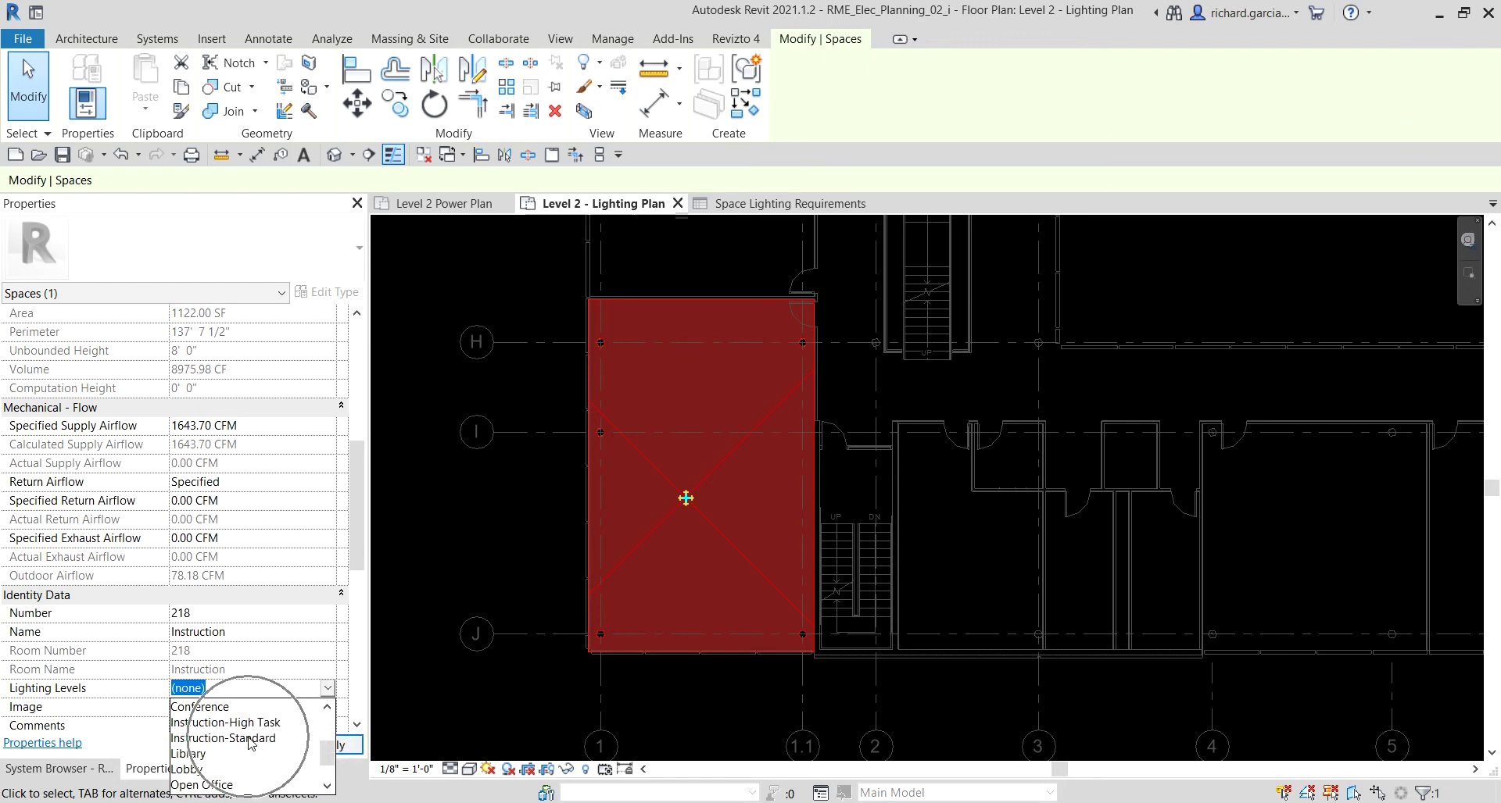
left_click(251, 739)
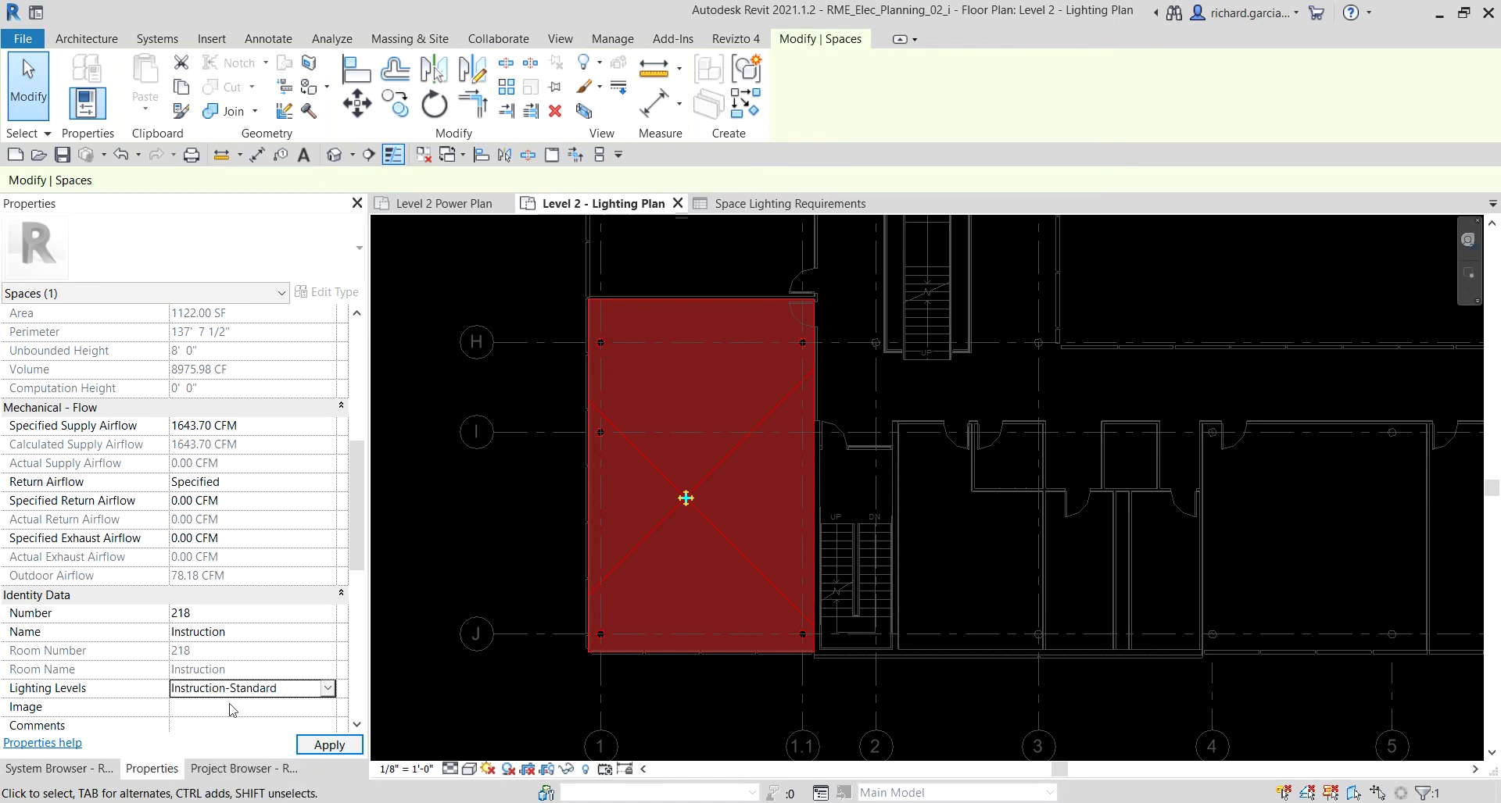
Apply the Instruction-Standard key to the Instruction 218 space and review its Required Lighting Level and Lighting Levels properties
left_click(329, 745)
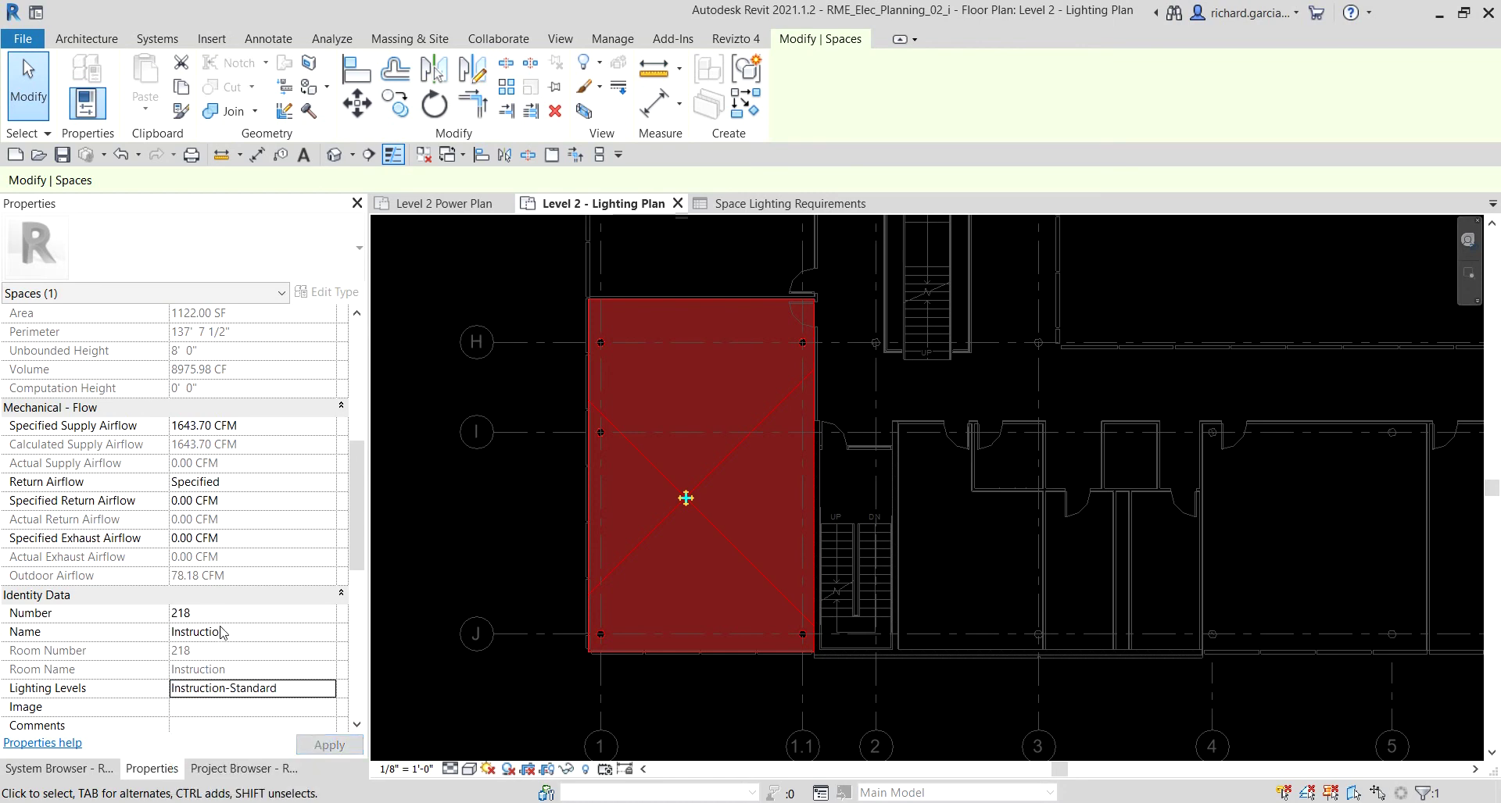
scroll(240, 559, "up", 5)
scroll(240, 560, "up", 2)
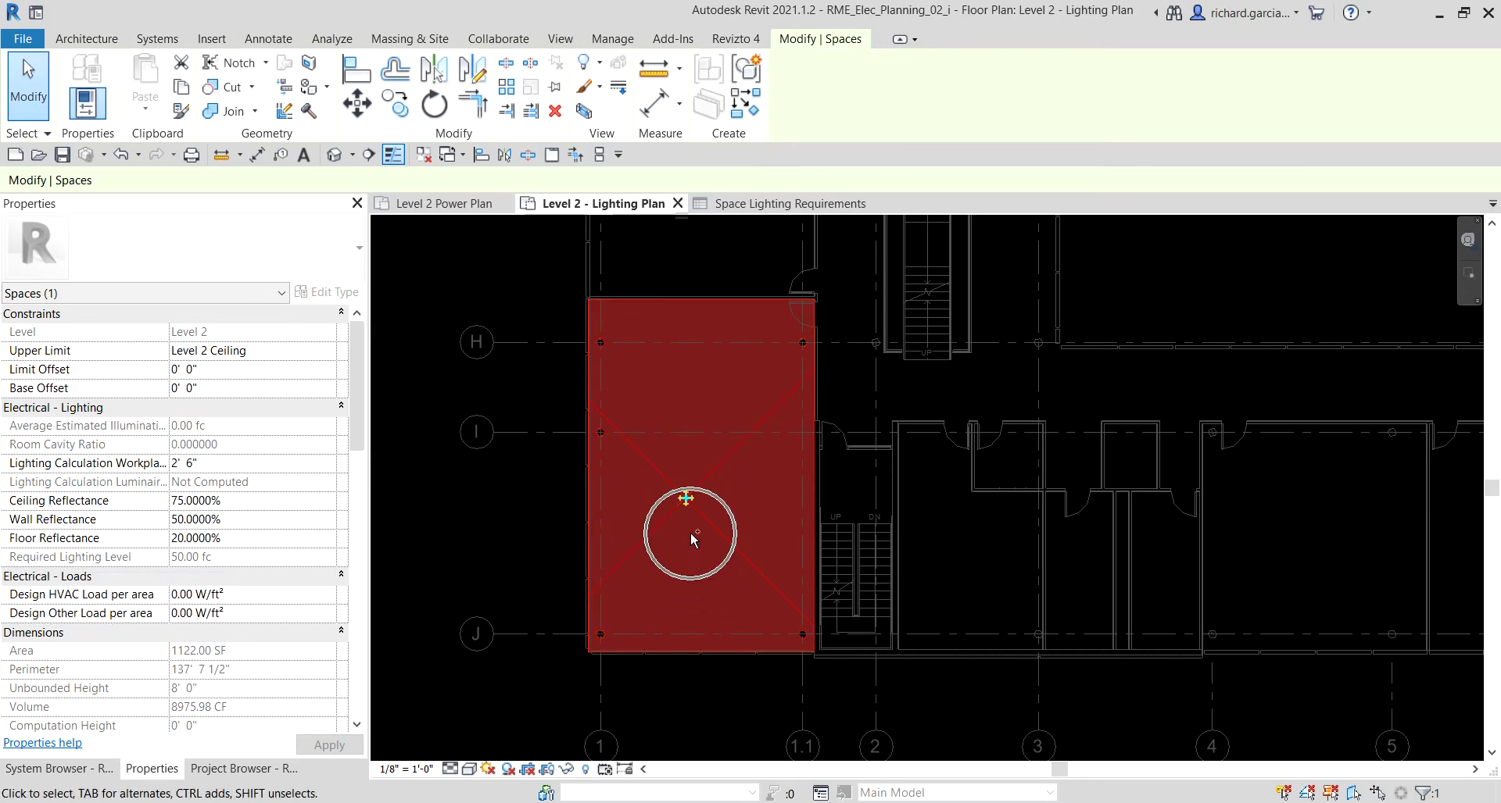
scroll(691, 532, "down", 3)
scroll(691, 531, "up", 1)
scroll(191, 596, "down", 10)
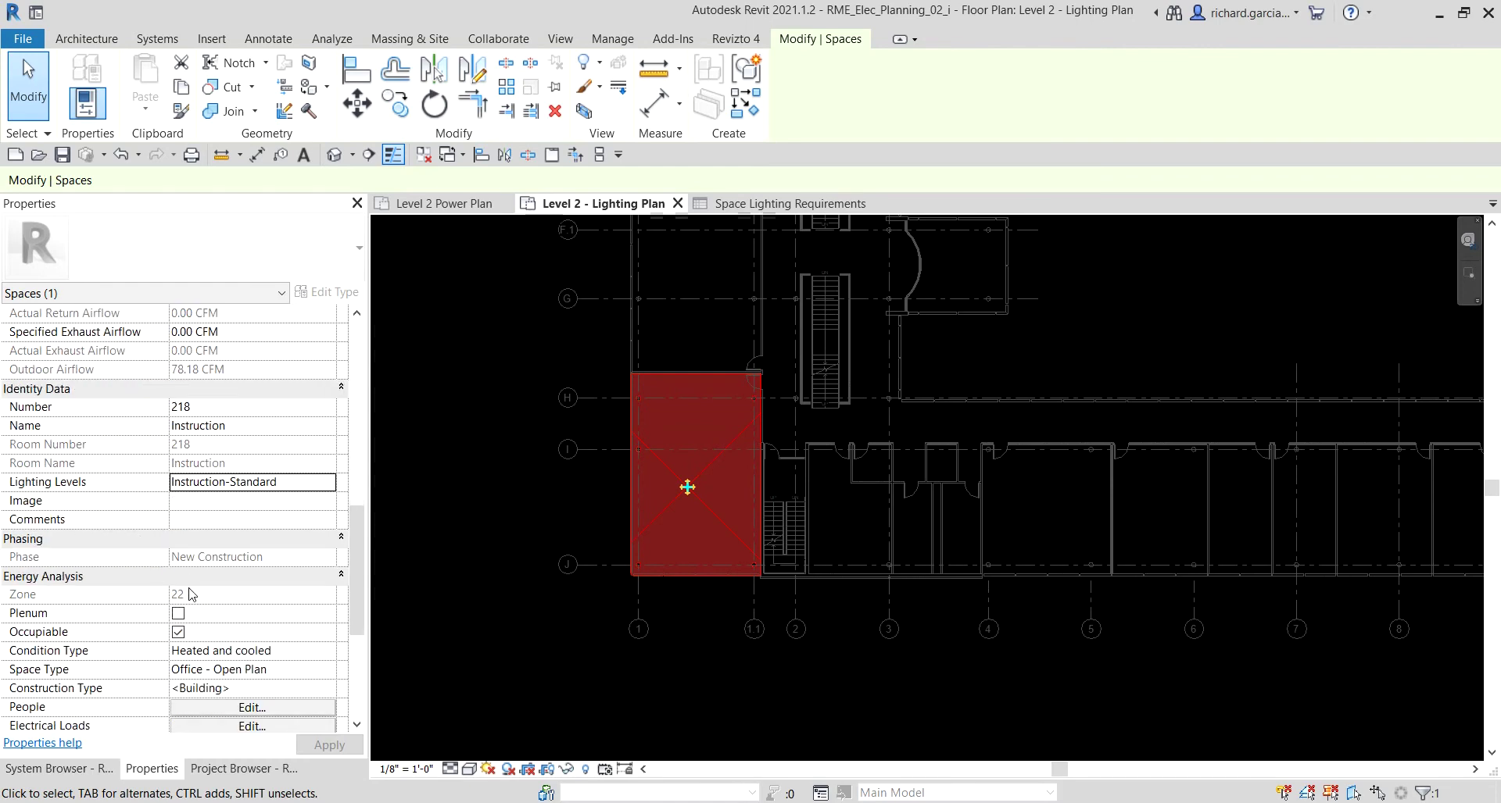
left_click(223, 484)
Check the Instruction-Standard lighting level in the Space Lighting Requirements schedule and return to the Level 2 - Lighting Plan
left_click(739, 204)
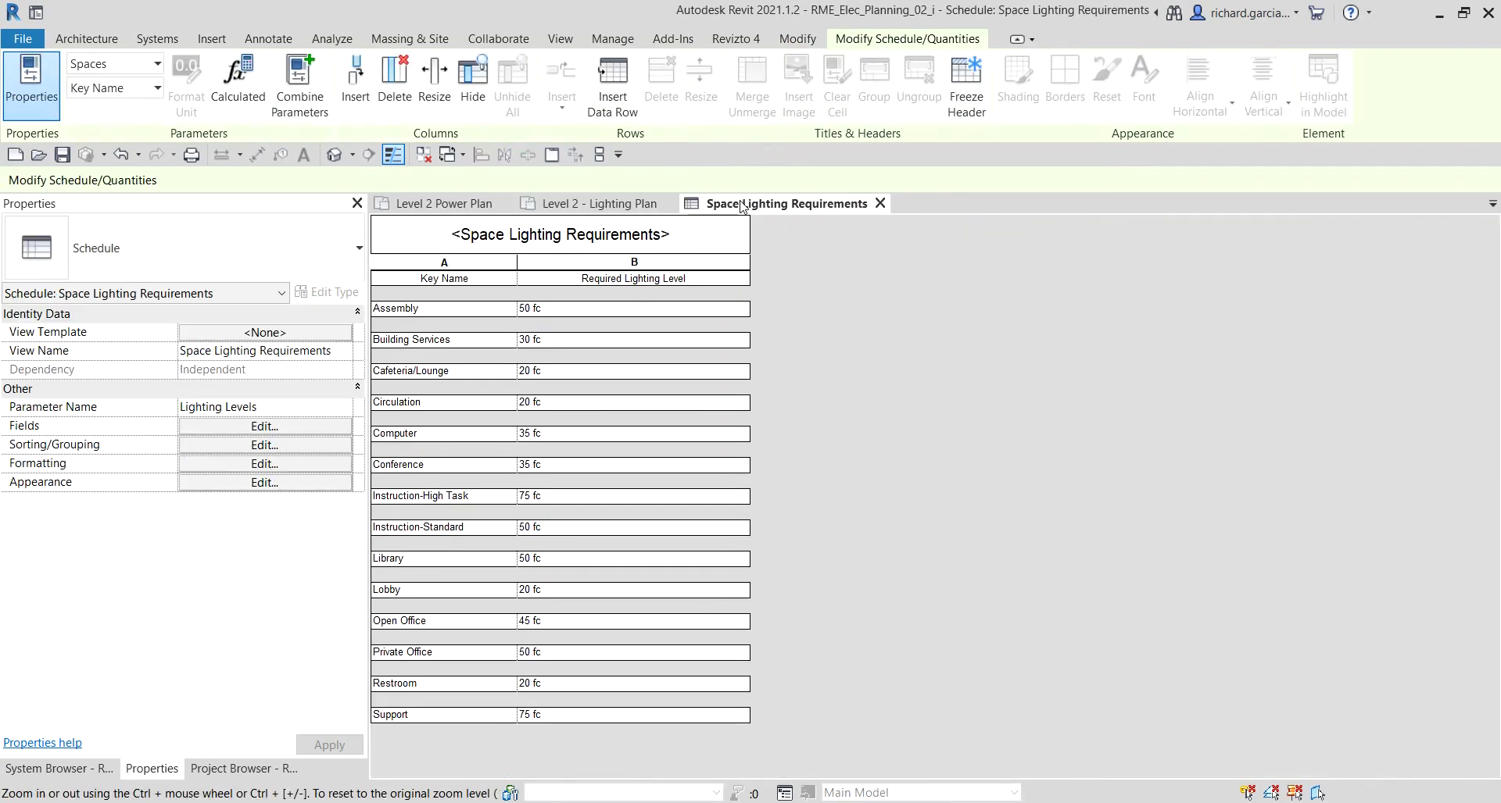
left_click(555, 525)
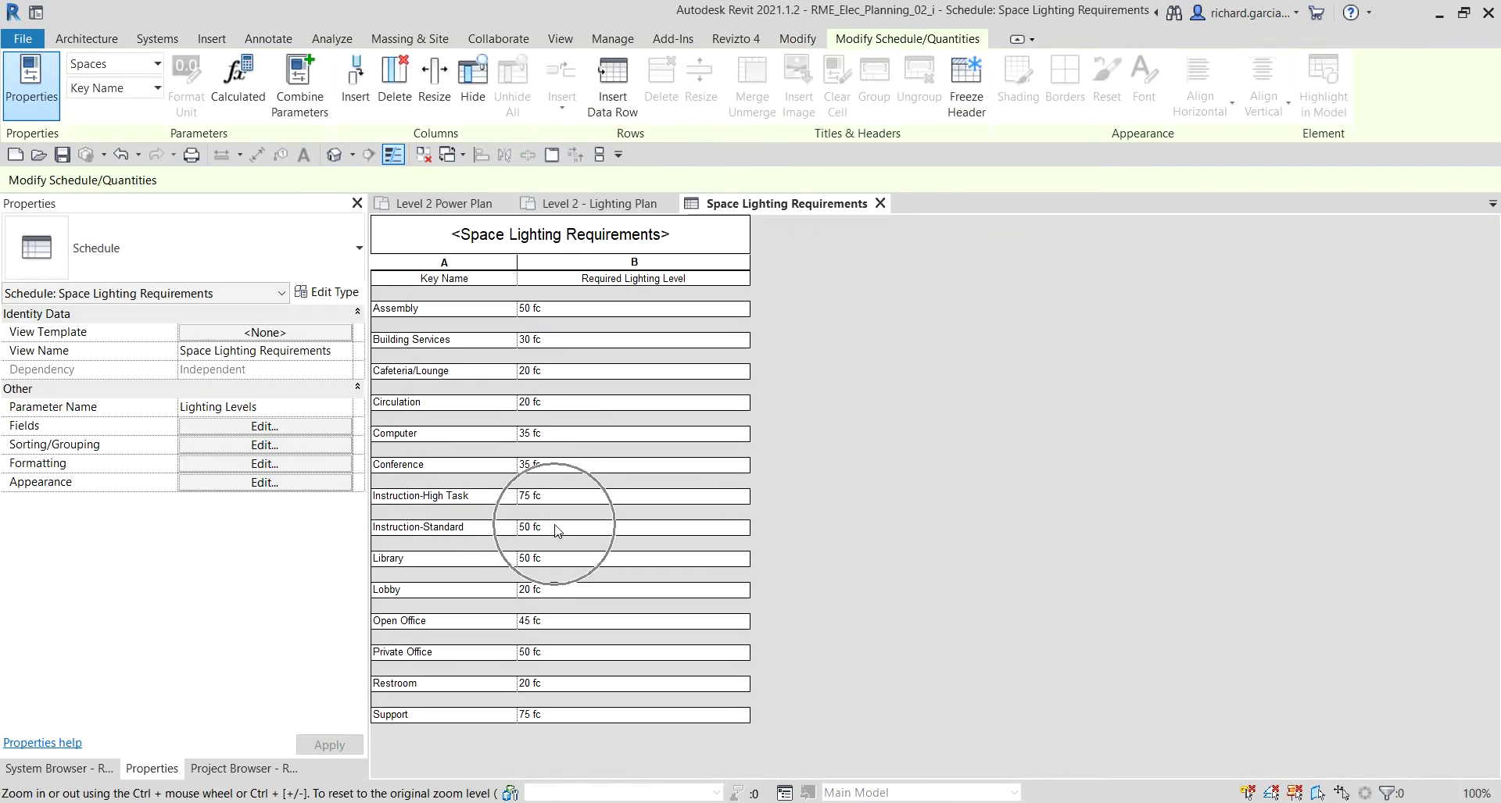
left_click(594, 204)
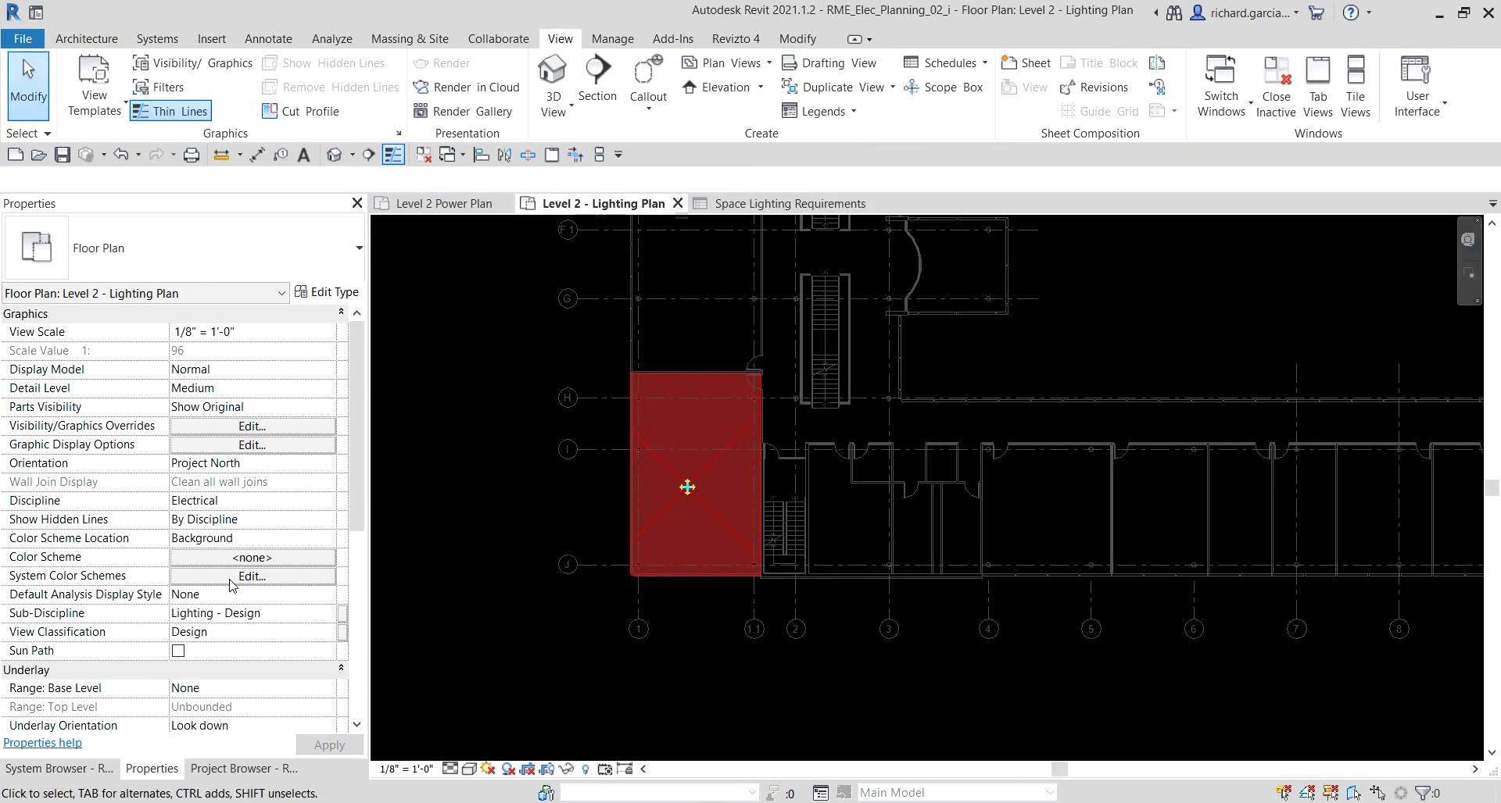
Reselect the Instruction 218 space, examine its Lighting Levels key against its Required Lighting Level, and clear the selection
scroll(634, 634, "down", 2)
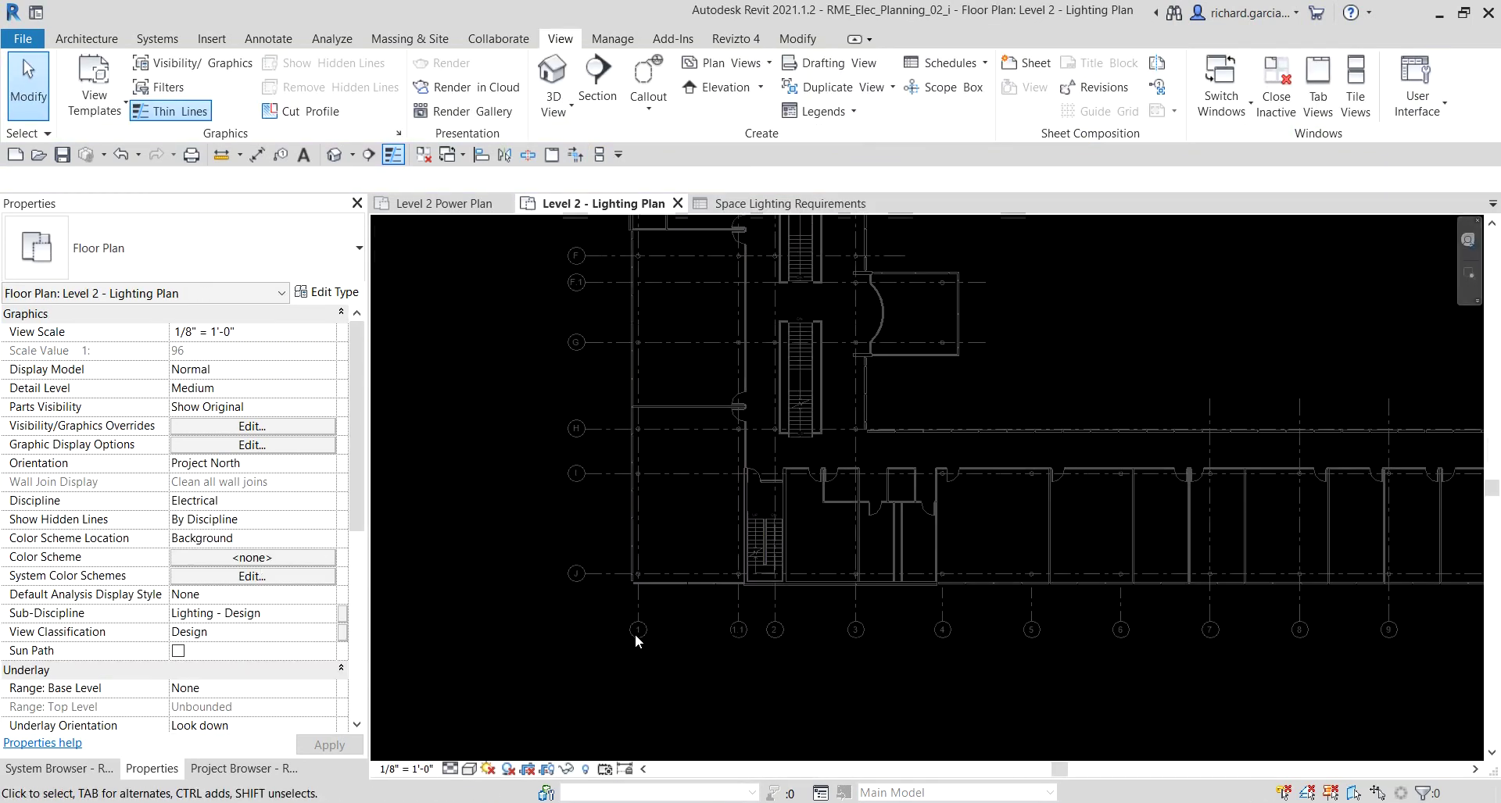
scroll(680, 626, "up", 2)
left_click(687, 524)
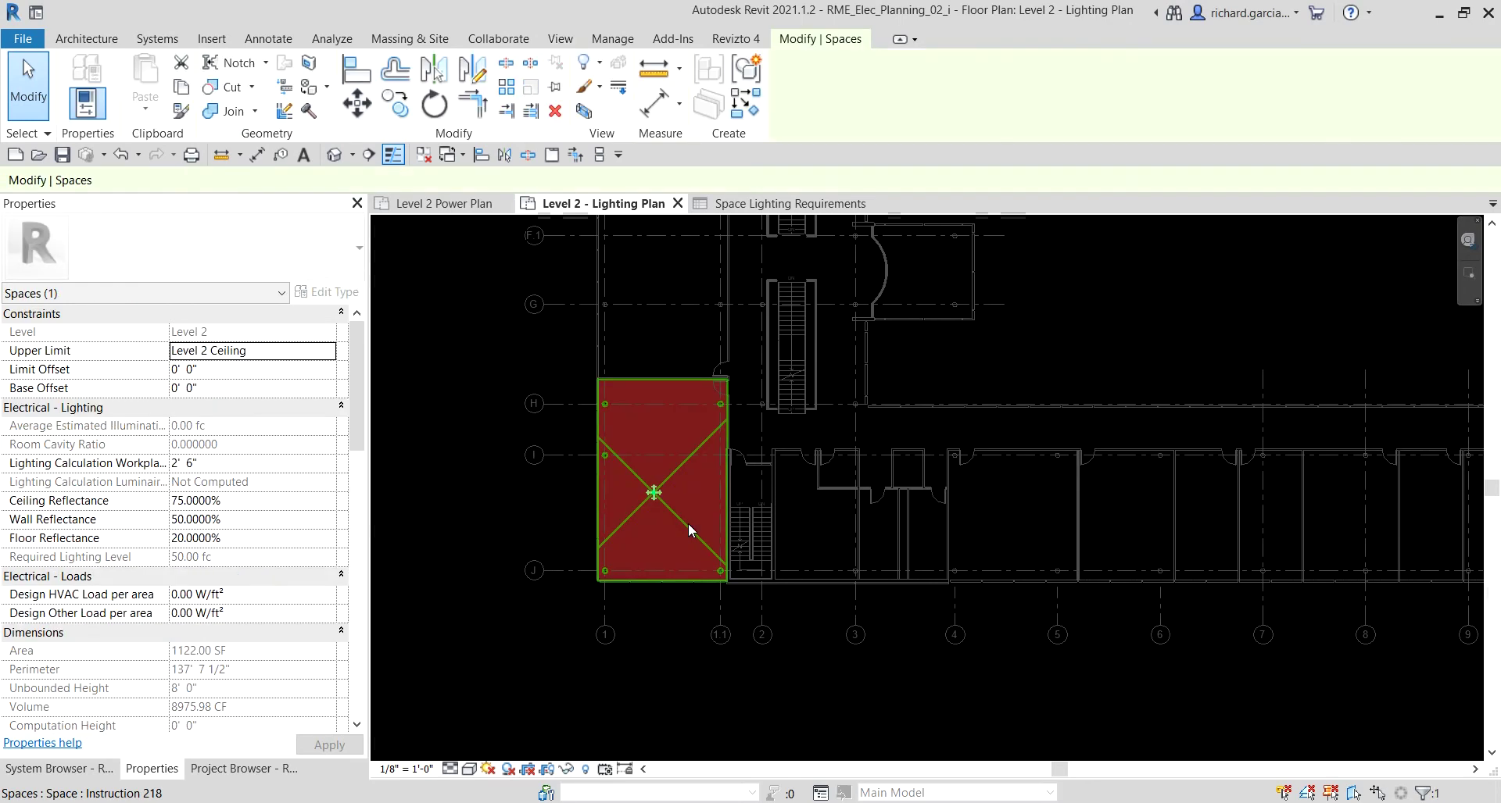
left_click(199, 561)
scroll(199, 571, "down", 7)
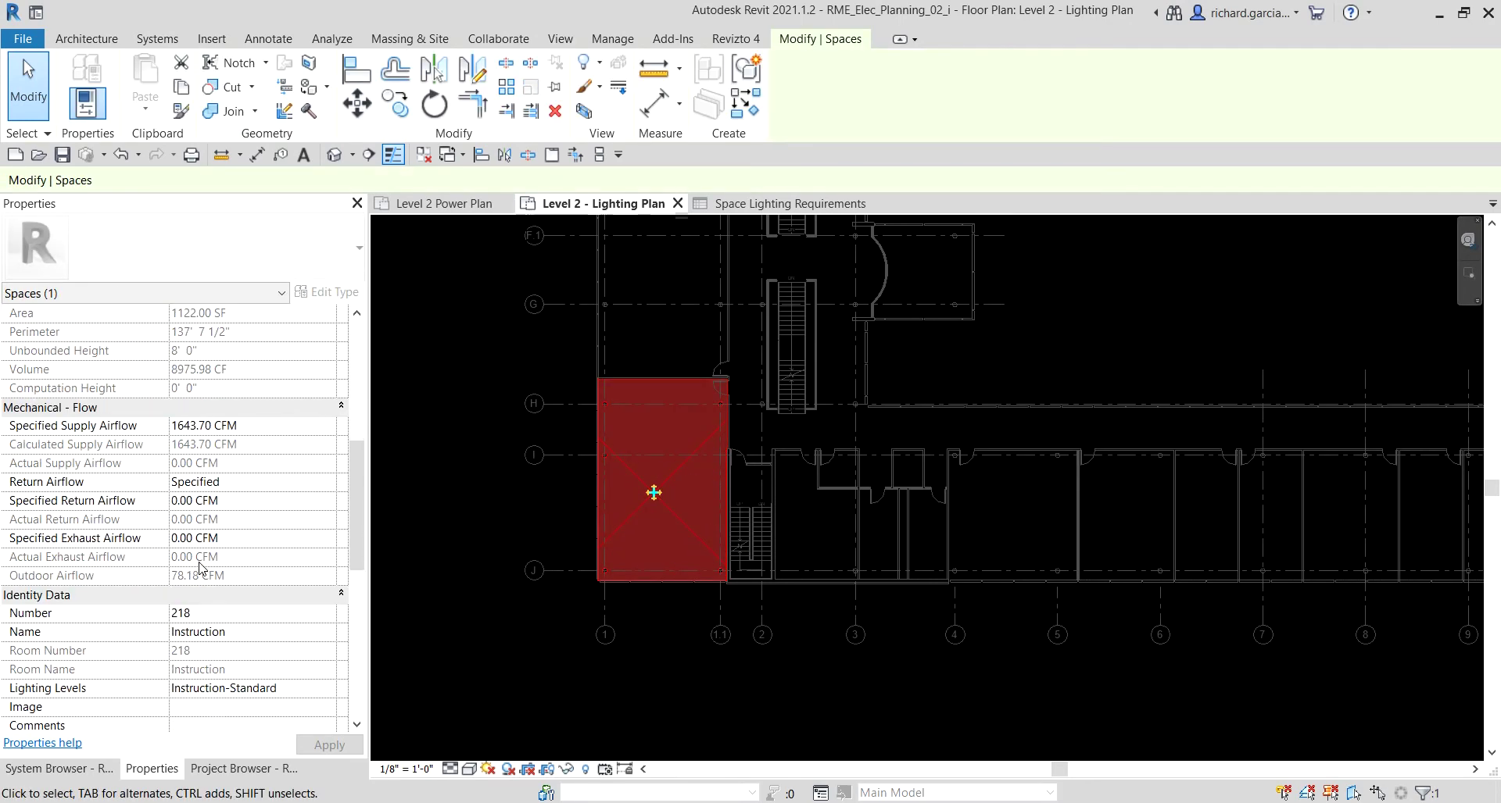
left_click(200, 636)
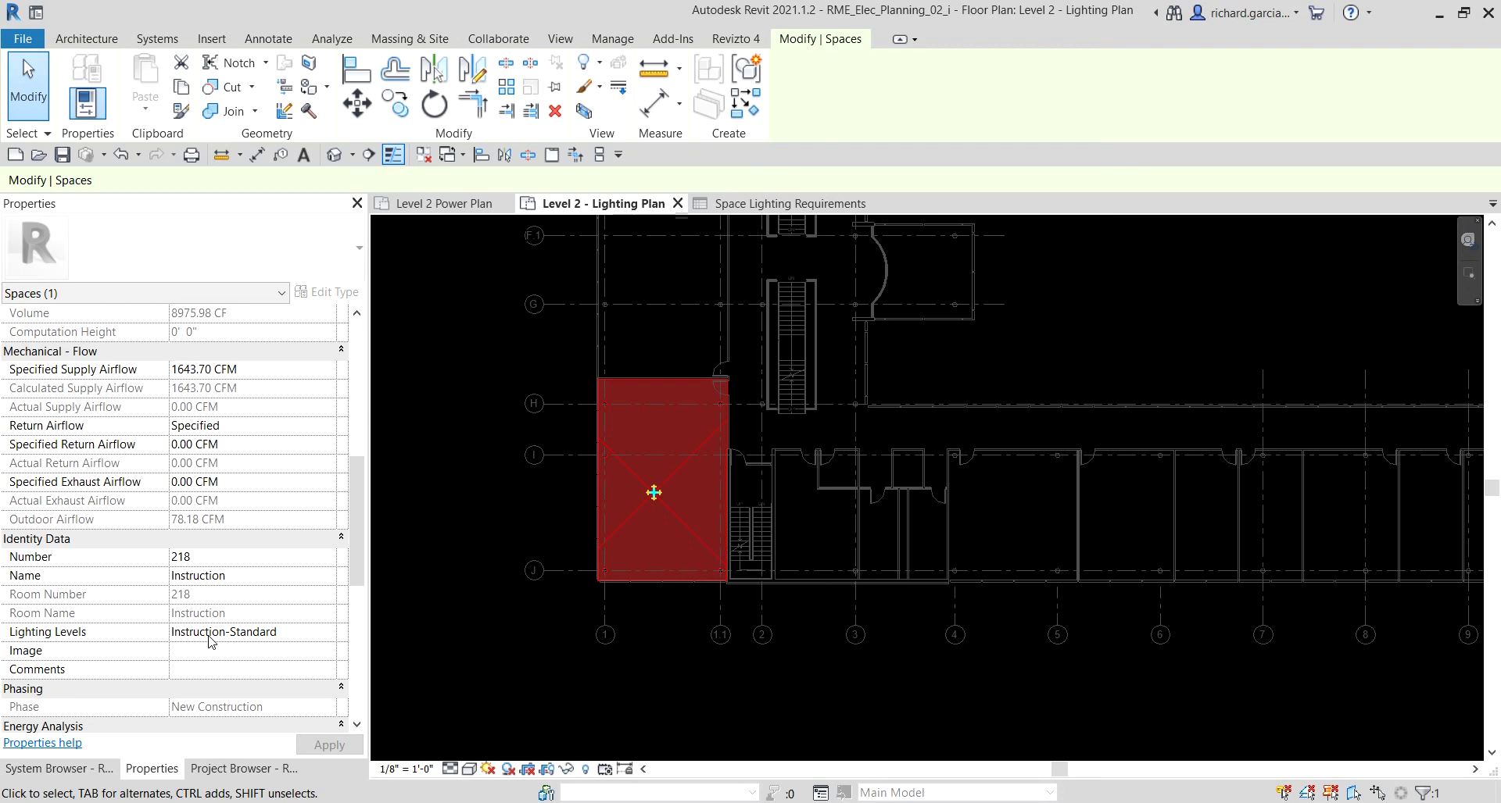
scroll(208, 438, "up", 5)
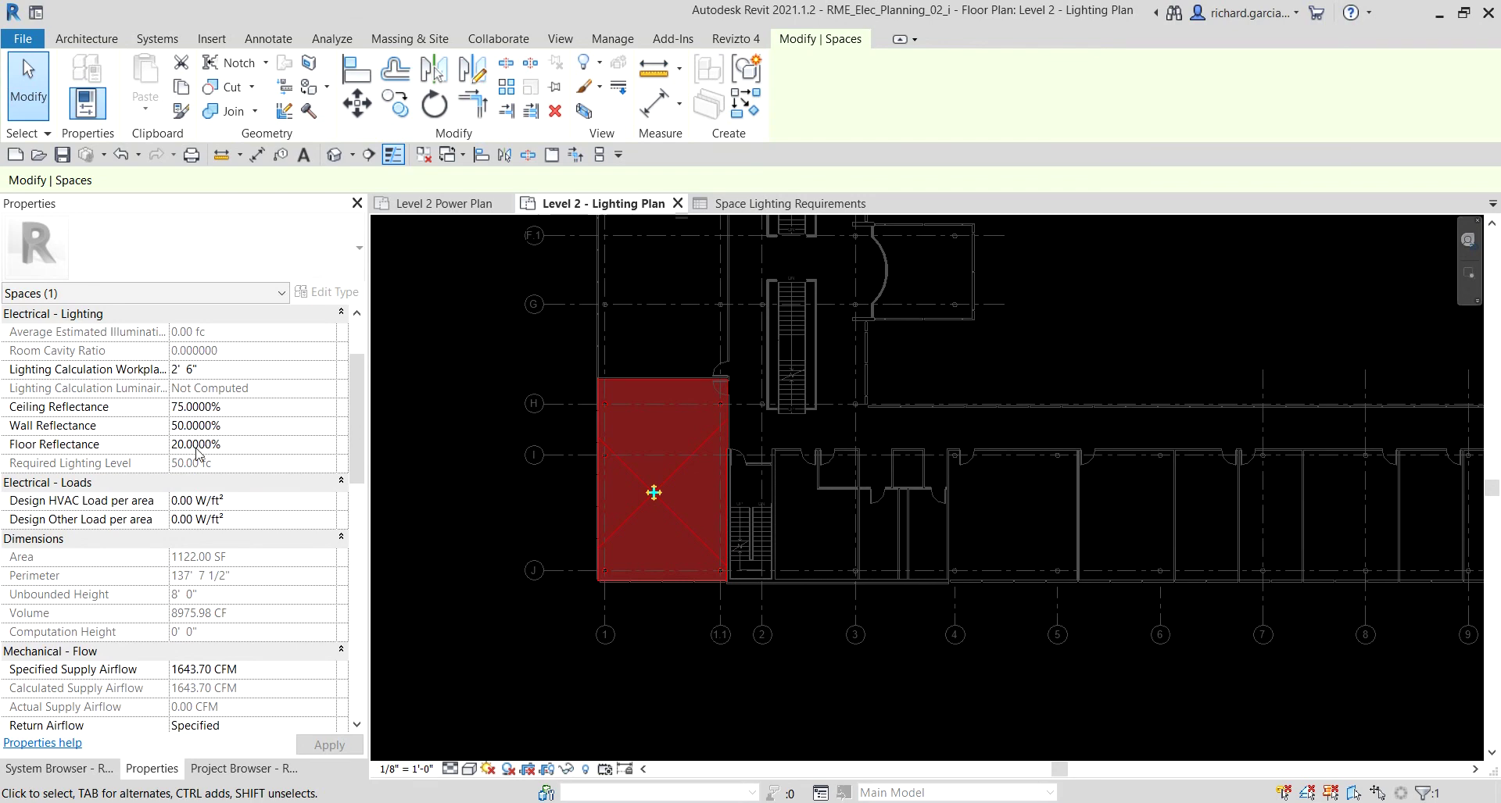
left_click(198, 466)
left_click(936, 673)
Select the adjoining Instruction 204 and Instruction 205 spaces together in the Level 2 - Lighting Plan
scroll(897, 603, "down", 2)
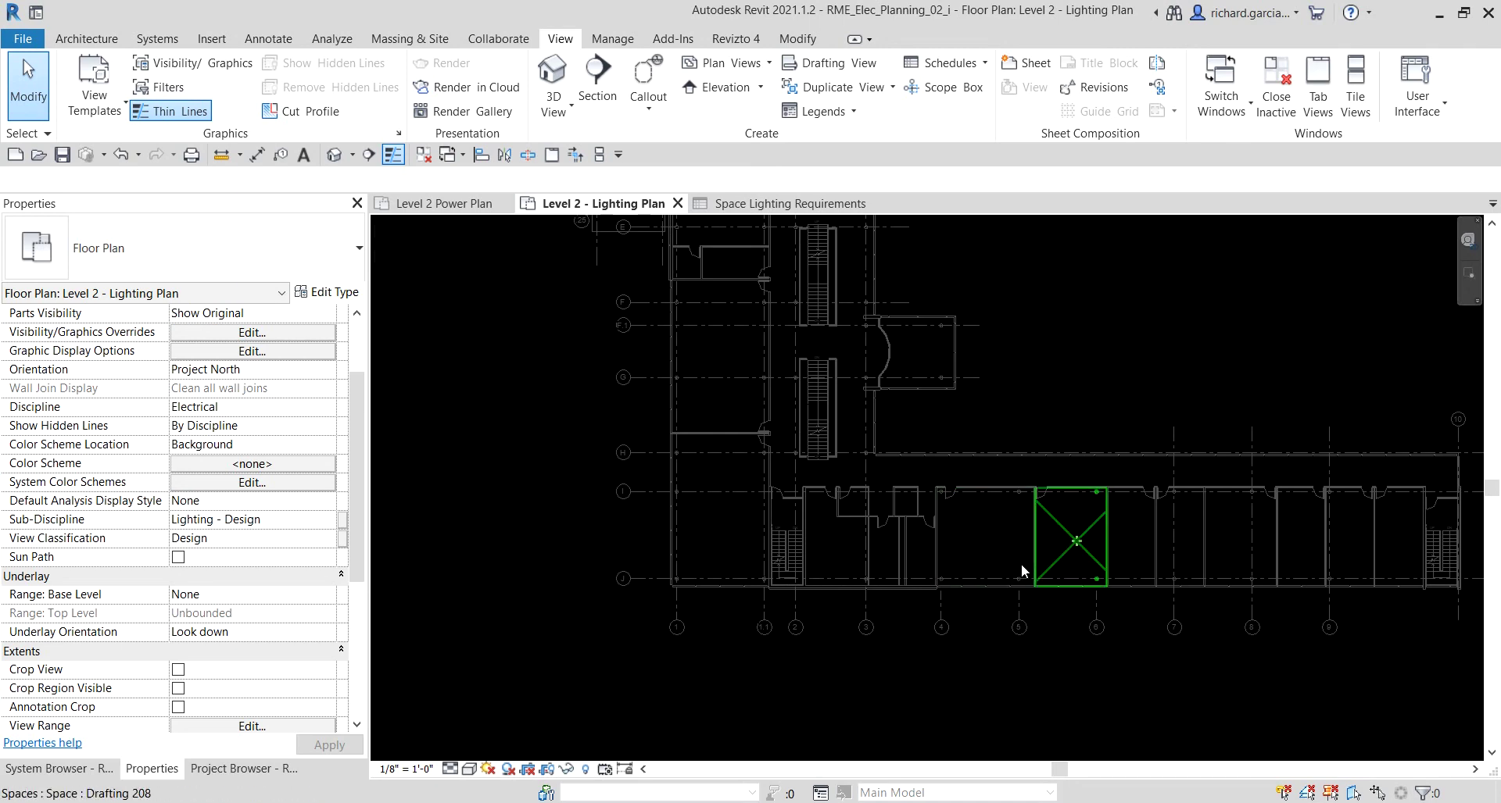
scroll(1021, 565, "up", 2)
middle_click_drag(1021, 565, 744, 449)
scroll(770, 462, "down", 2)
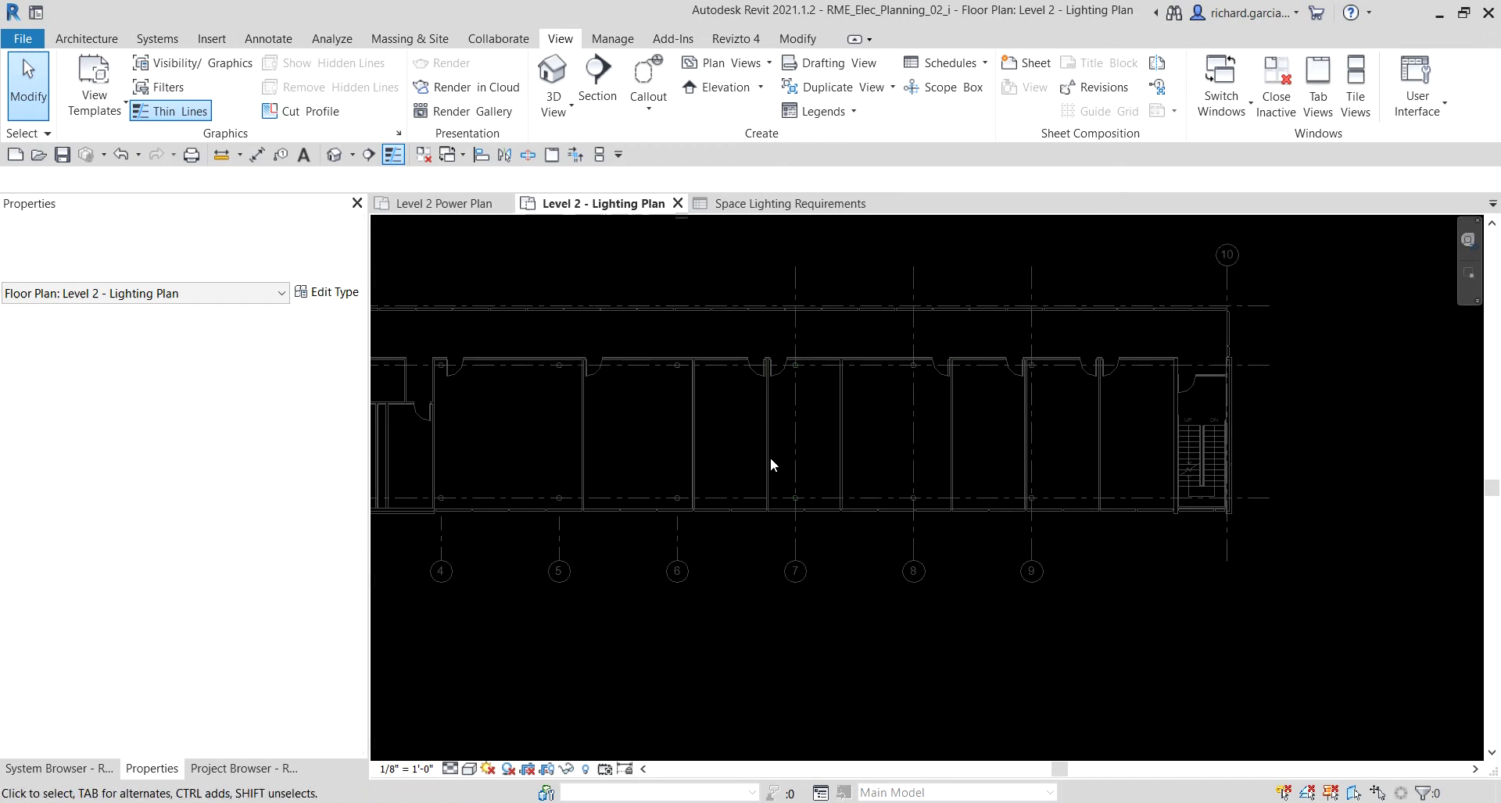
scroll(938, 425, "up", 4)
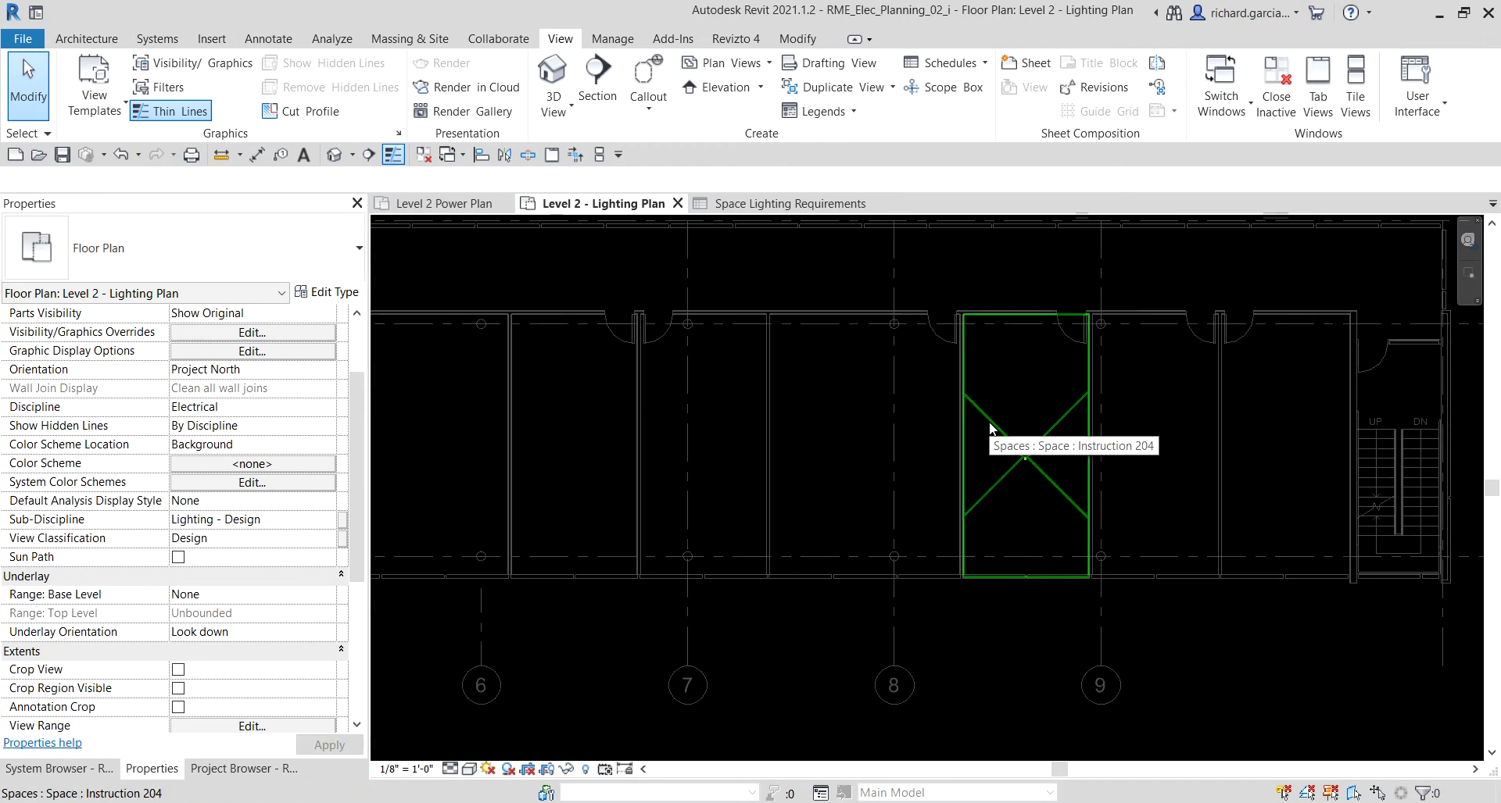
left_click(989, 422)
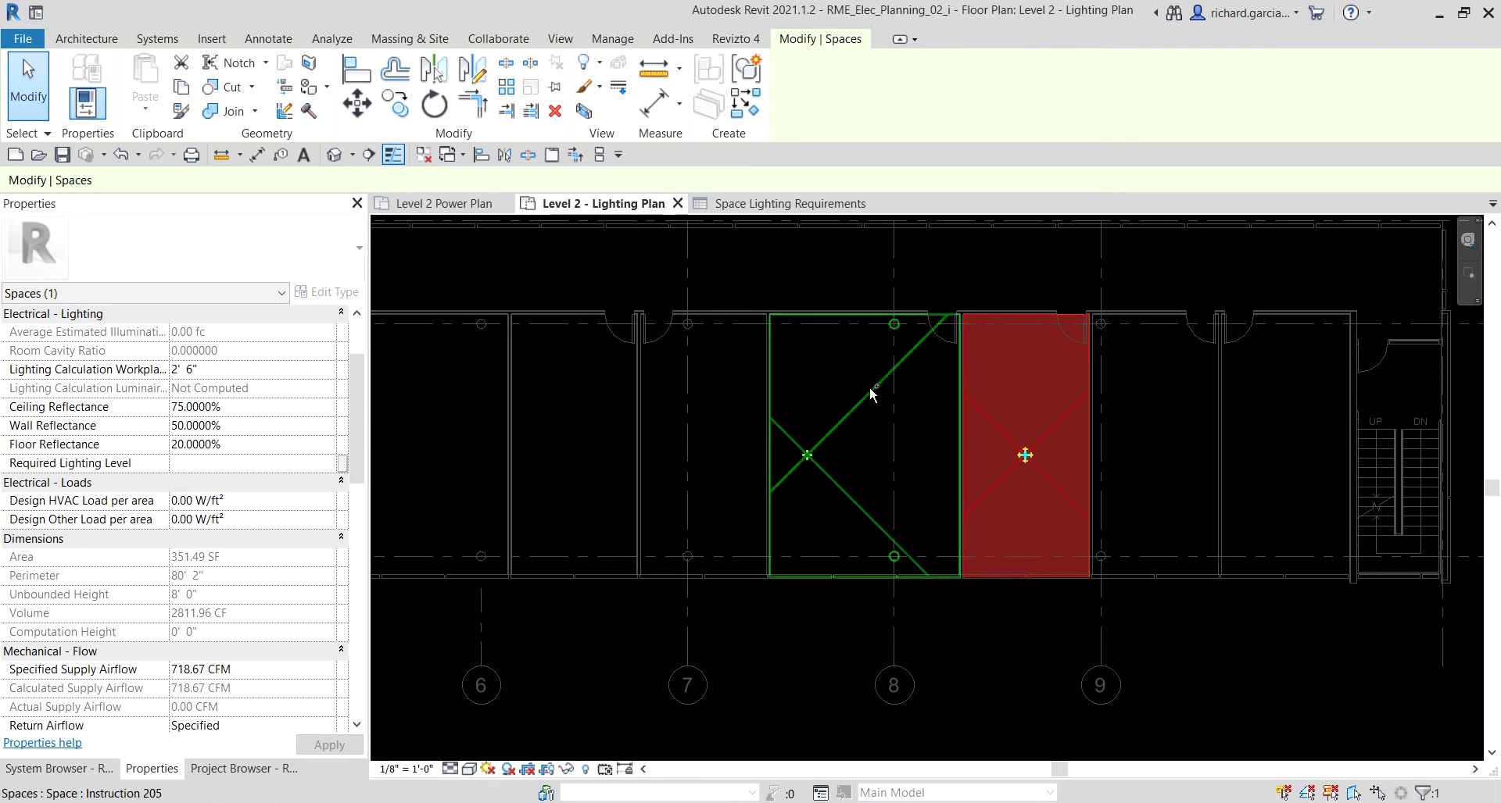
left_click(871, 392, "ctrl")
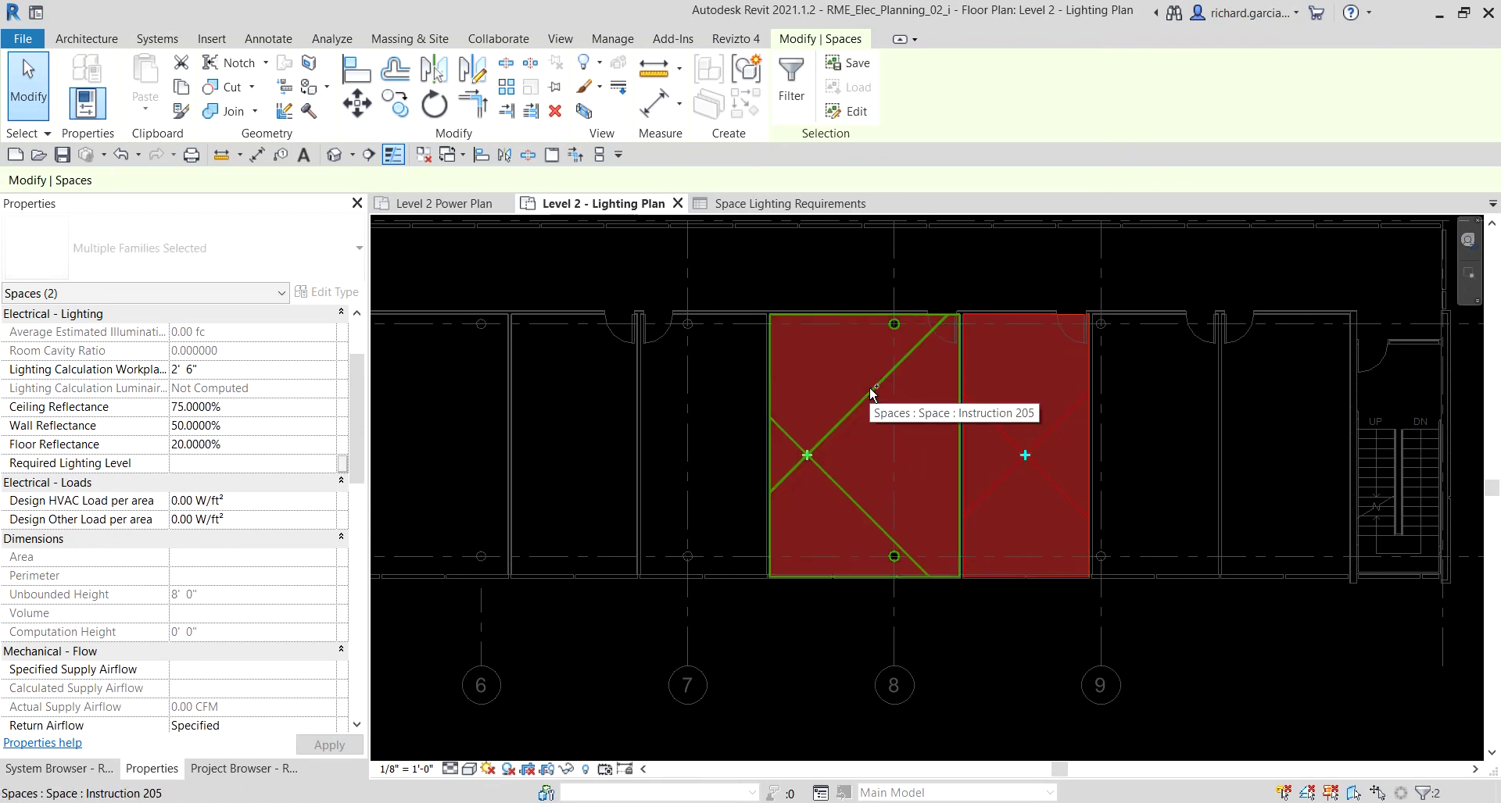
Set the Lighting Levels key of the two selected Instruction spaces to Instruction-High Task and apply it
scroll(225, 582, "down", 1)
scroll(226, 582, "down", 8)
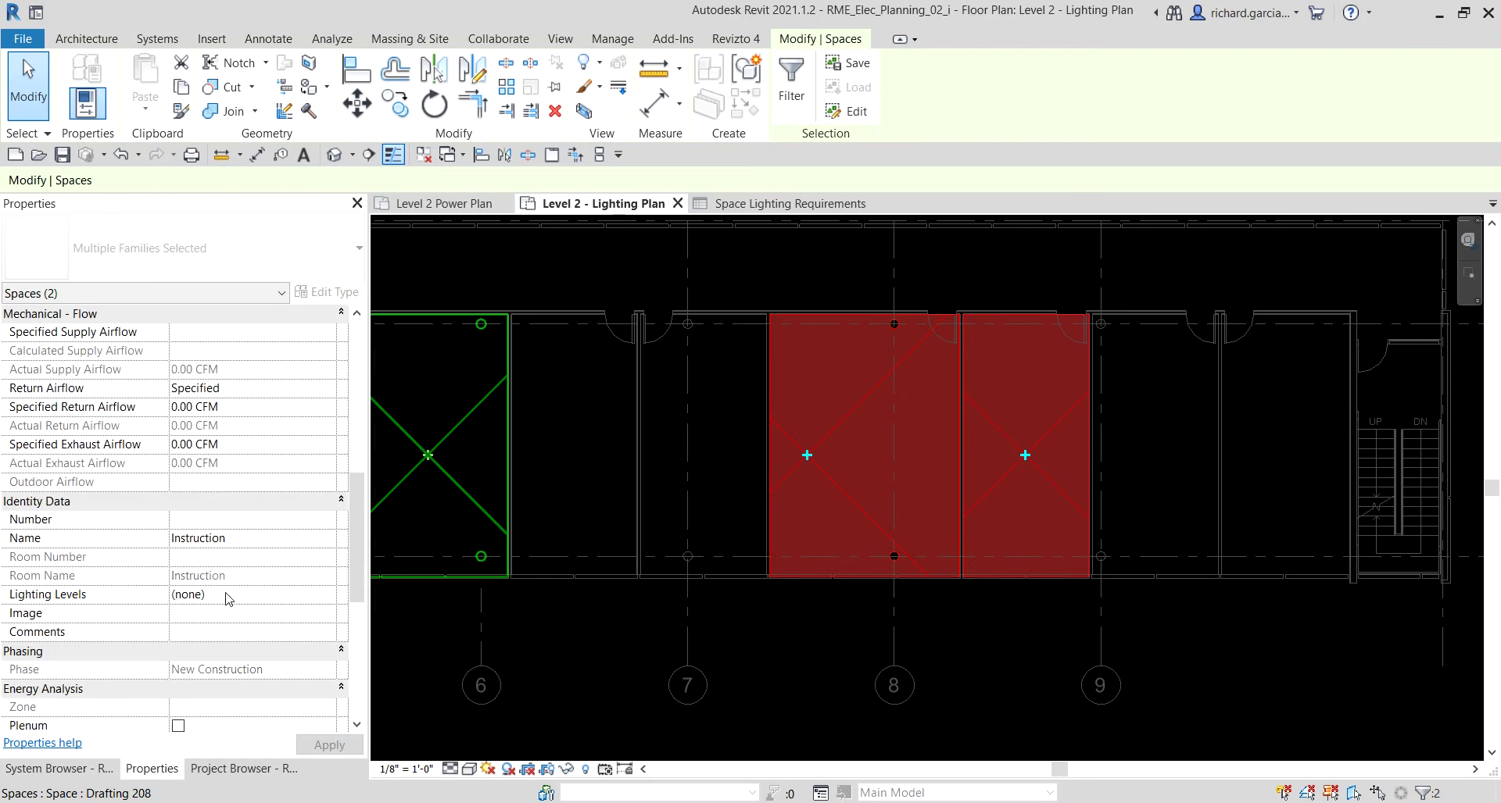
left_click(237, 487)
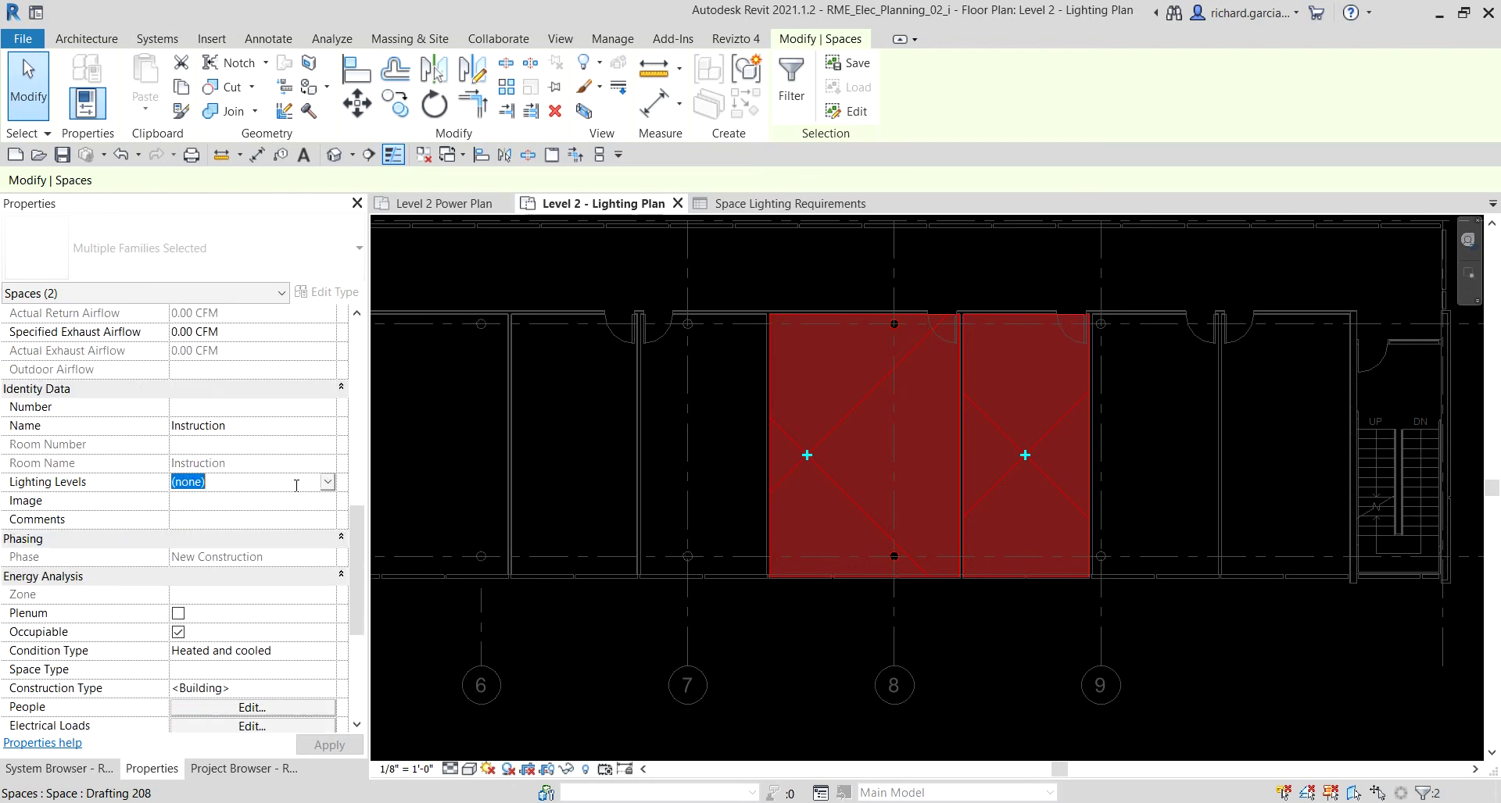
left_click(329, 482)
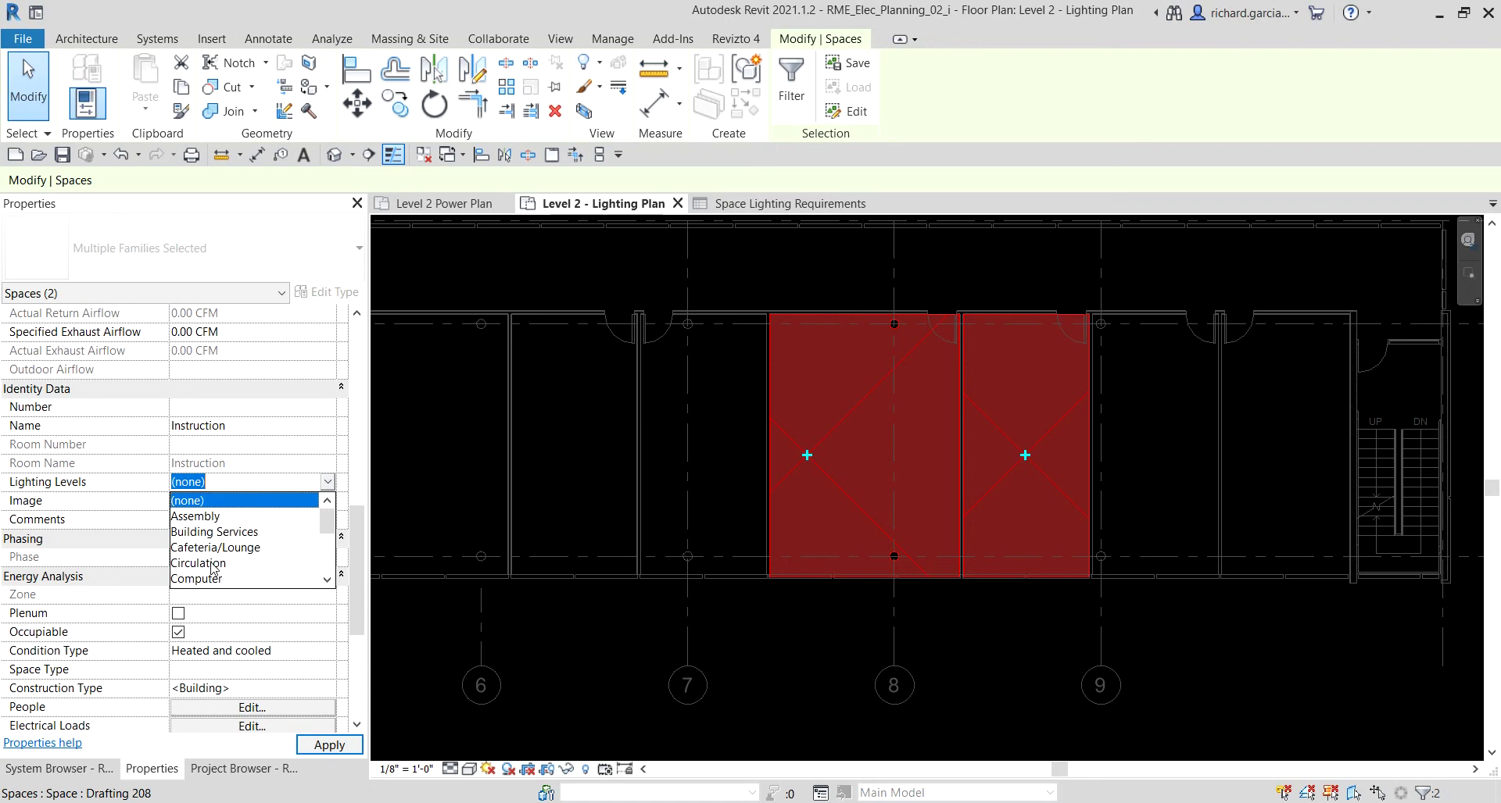
scroll(223, 569, "down", 1)
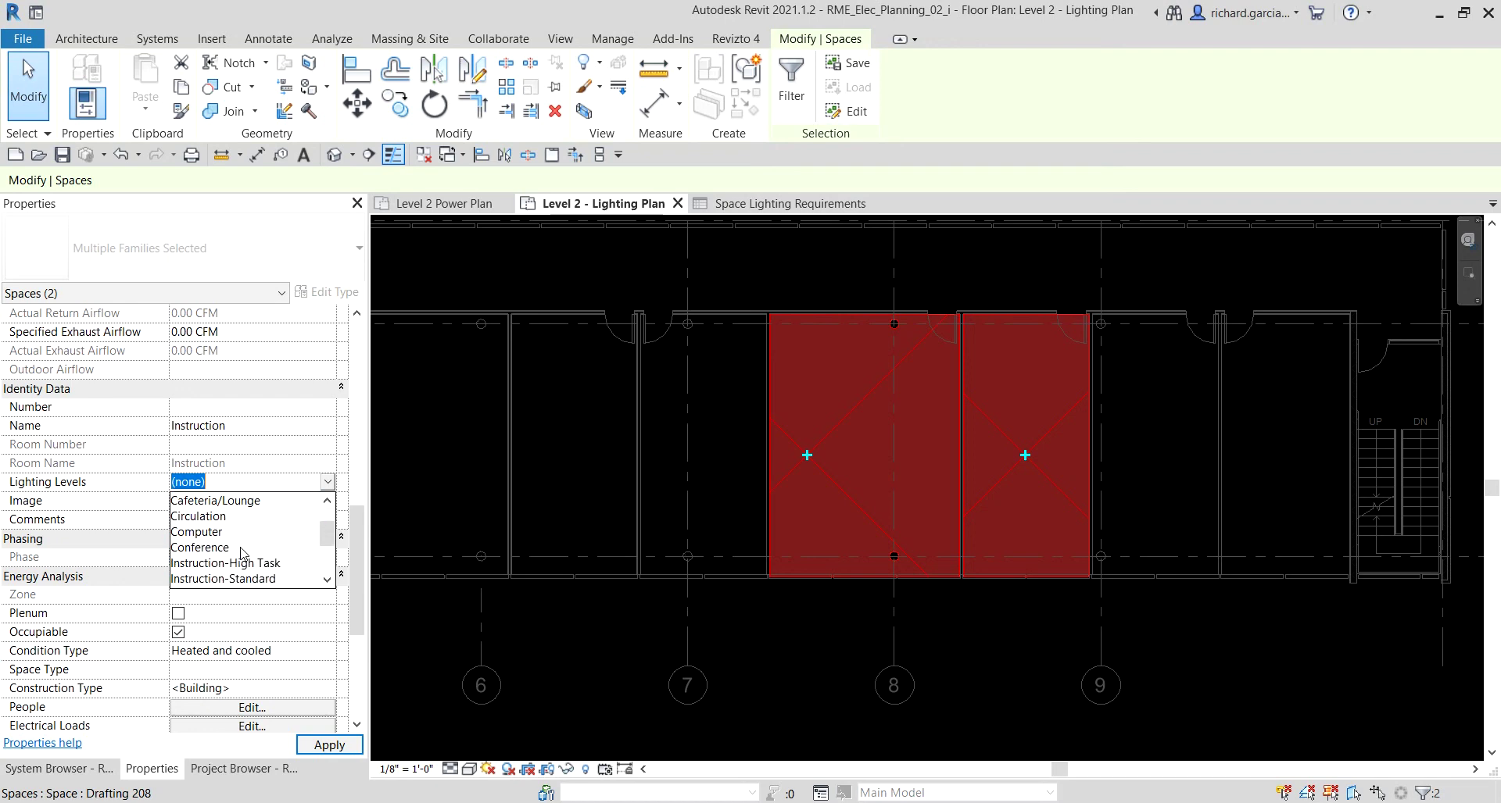
scroll(245, 553, "down", 1)
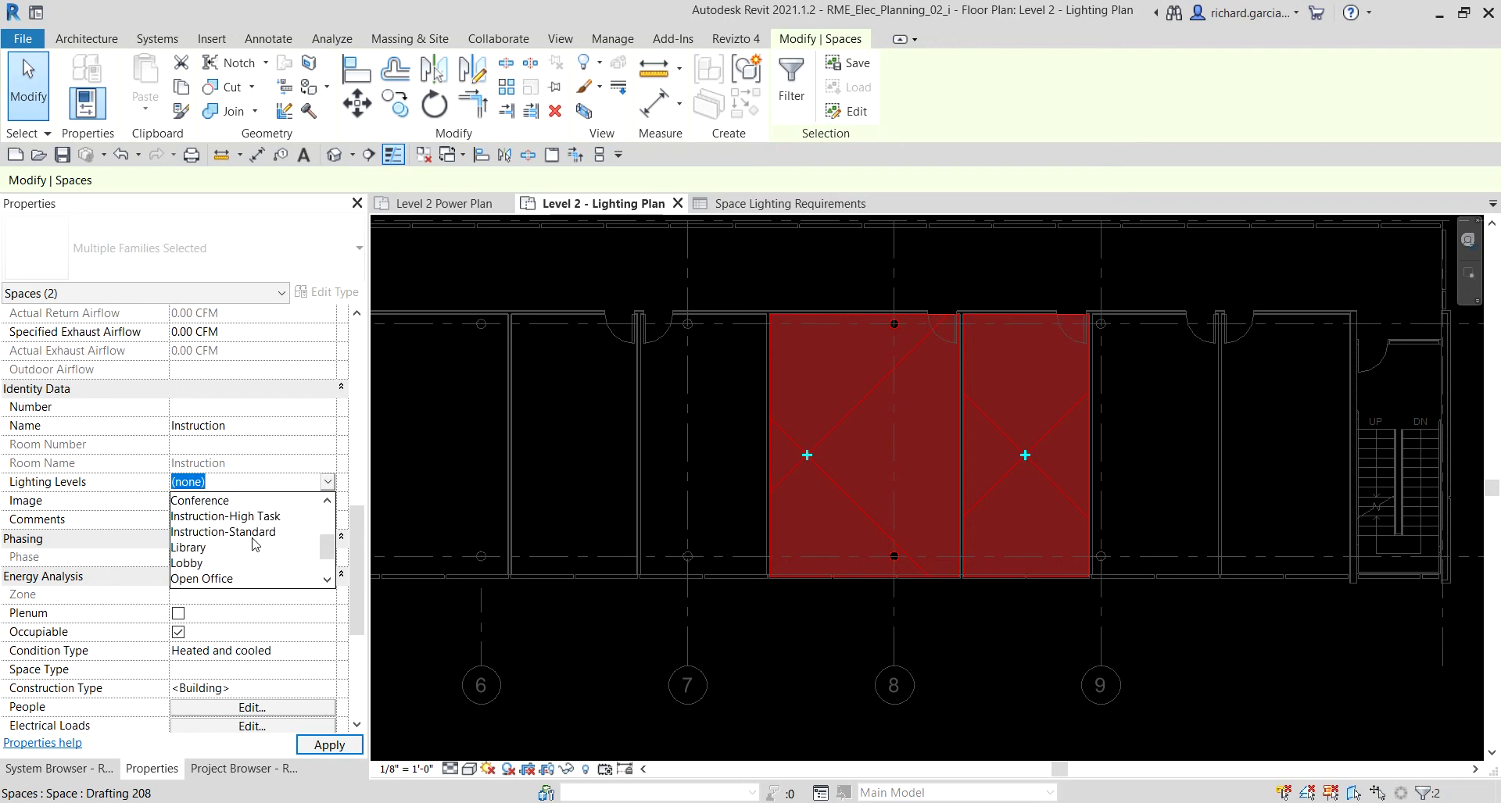
left_click(233, 517)
left_click(329, 745)
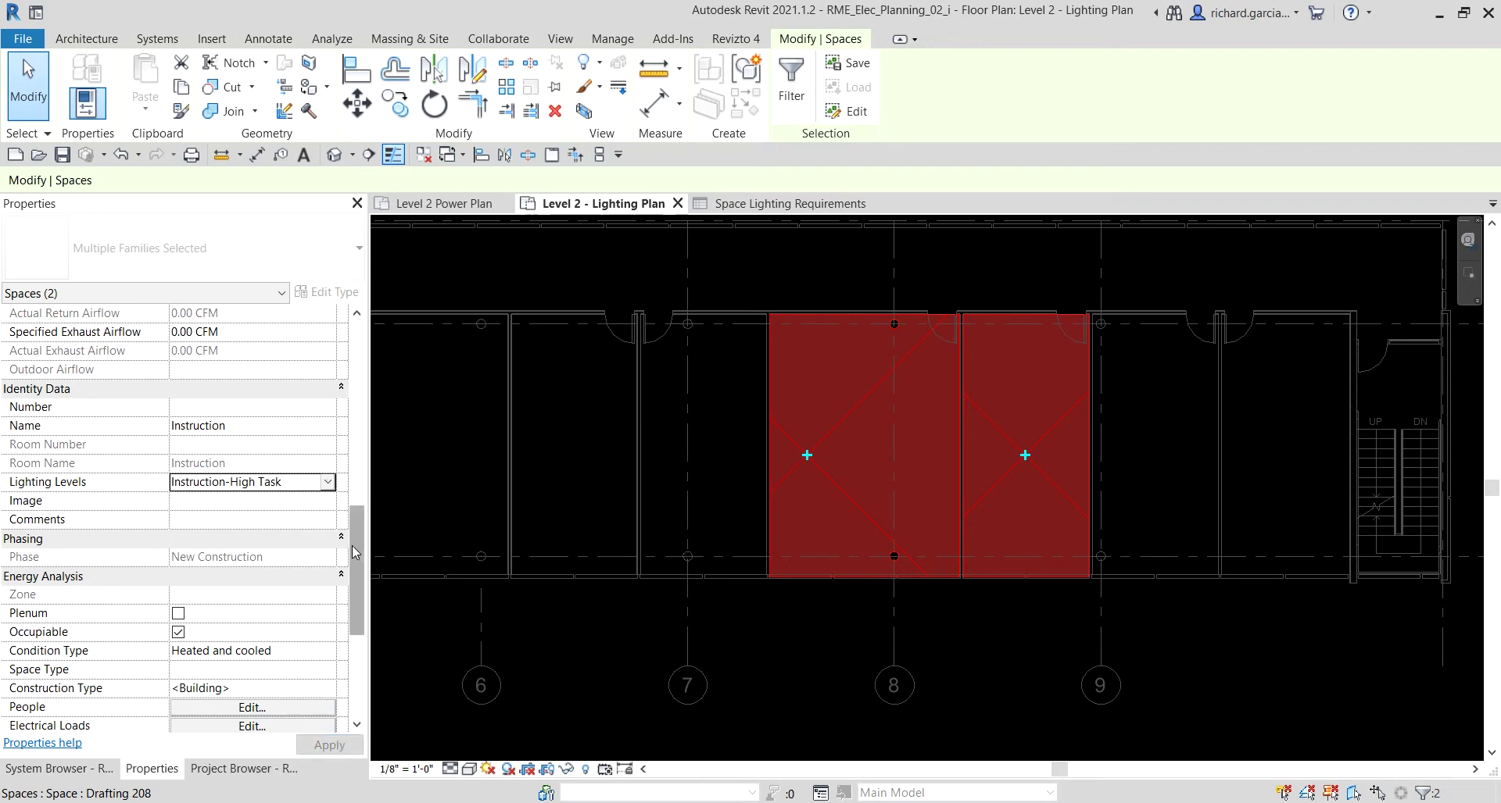
Check the Required Lighting Level of the two Instruction spaces and reopen the Space Lighting Requirements schedule
left_click_drag(353, 552, 353, 386)
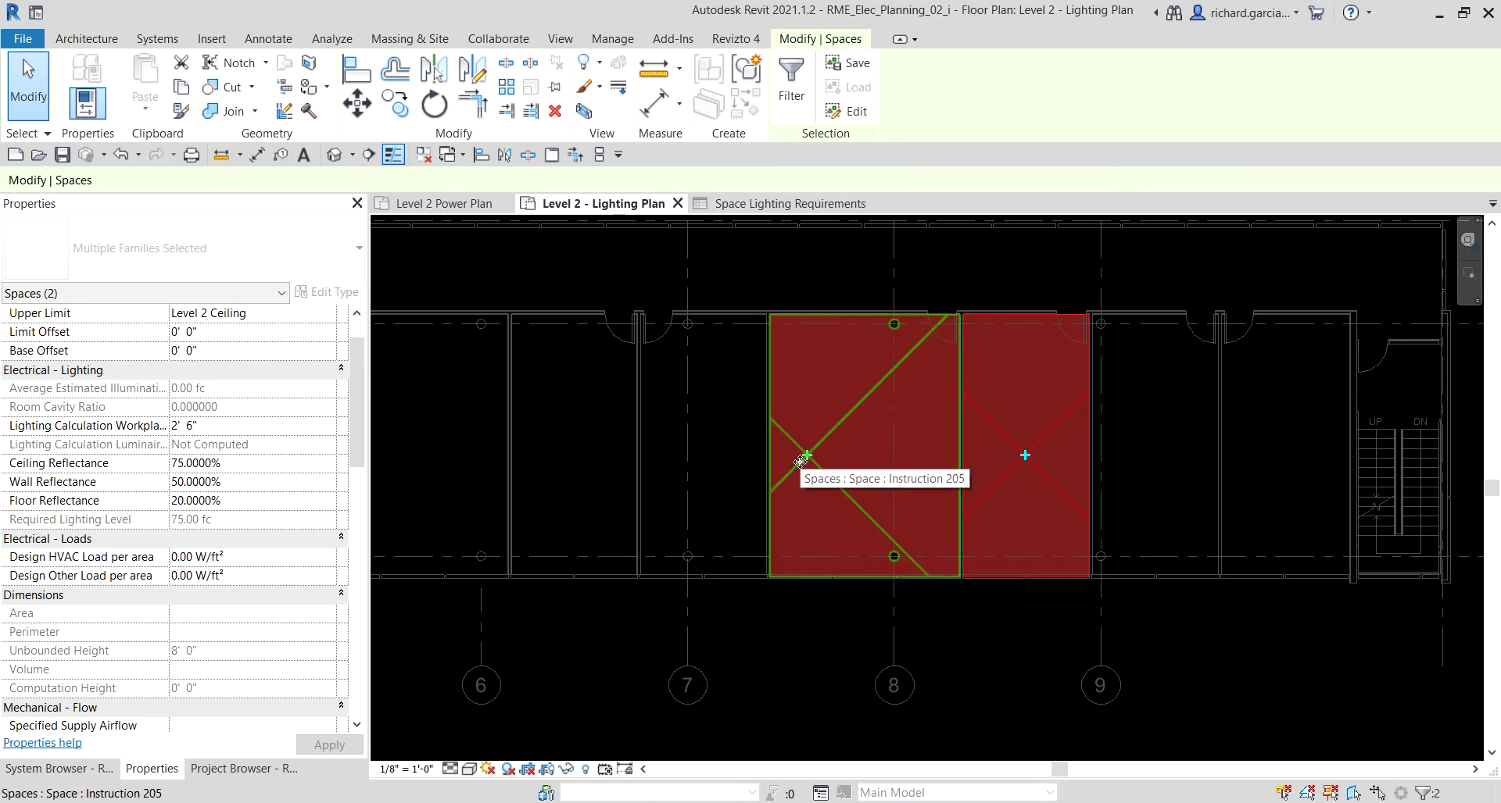
scroll(800, 461, "down", 3)
left_click(1277, 587)
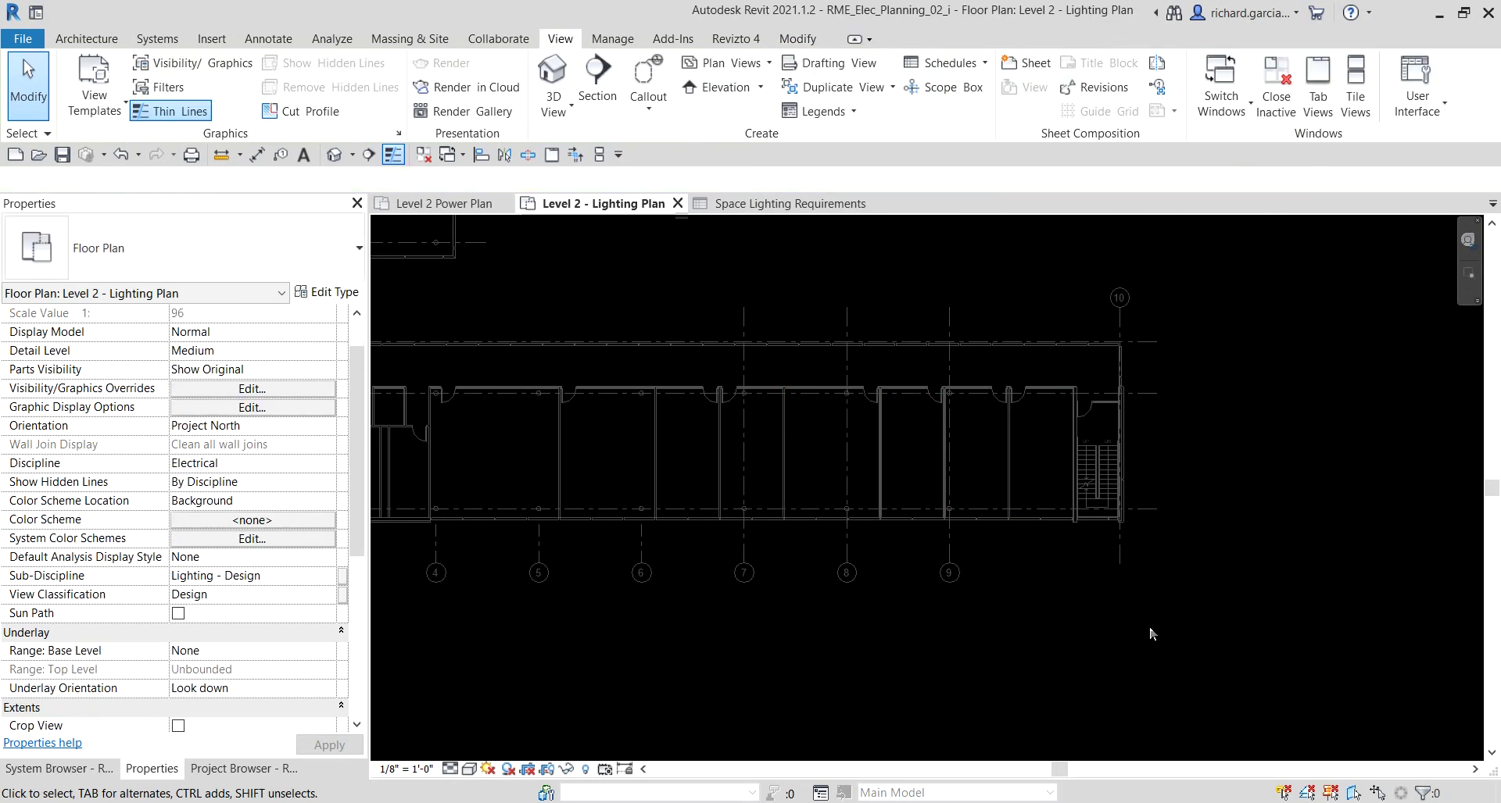
left_click(727, 204)
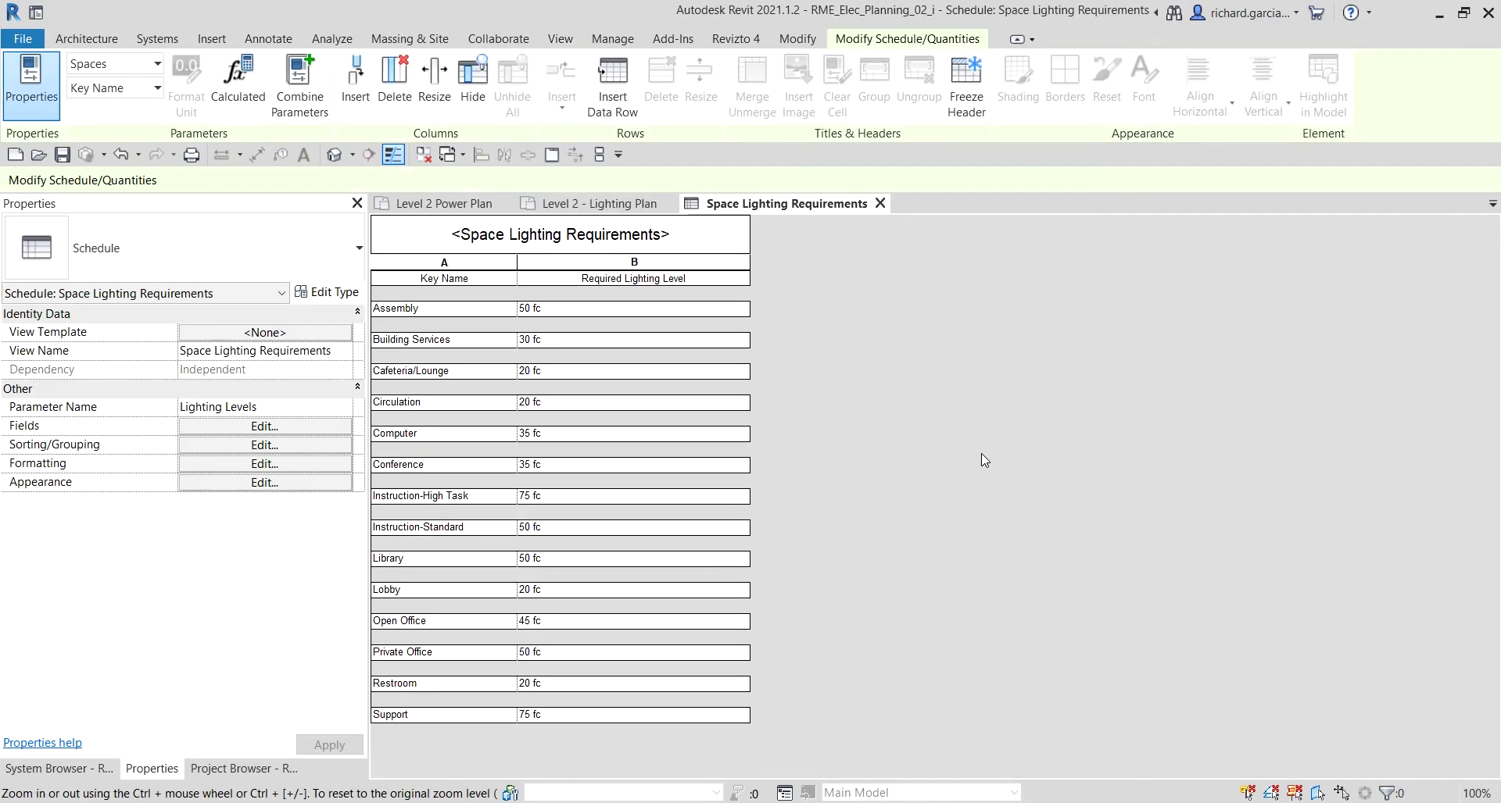